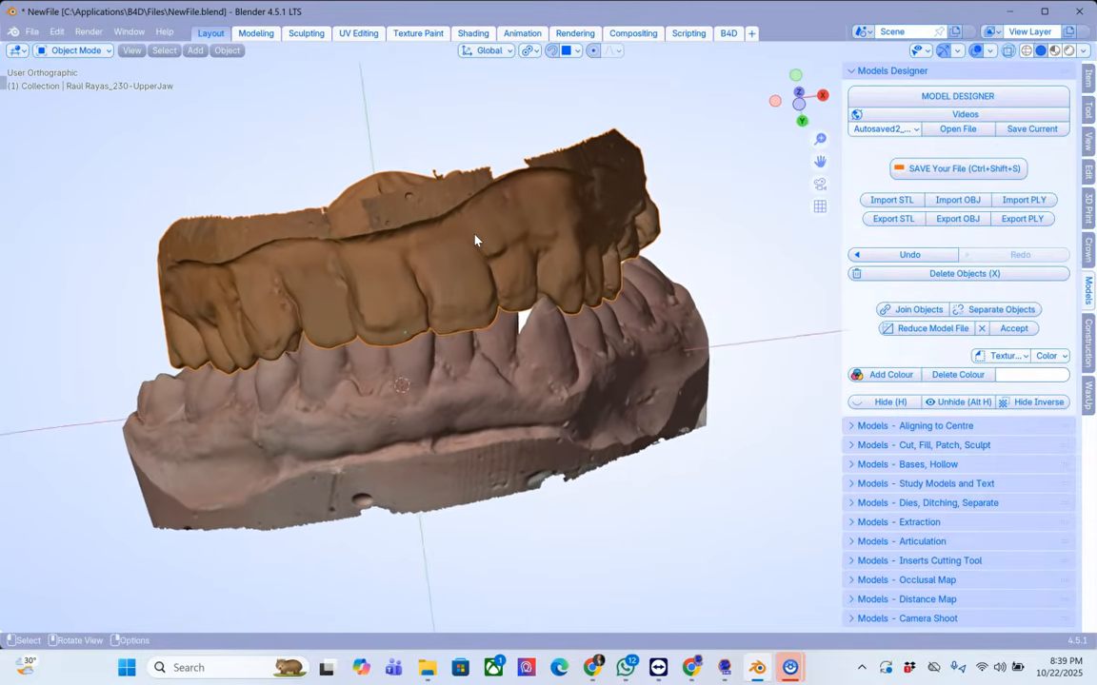
Step: Switch the viewport object color to Material and back to Texture
{"action": "left_click", "coordinate": [1084, 50]}
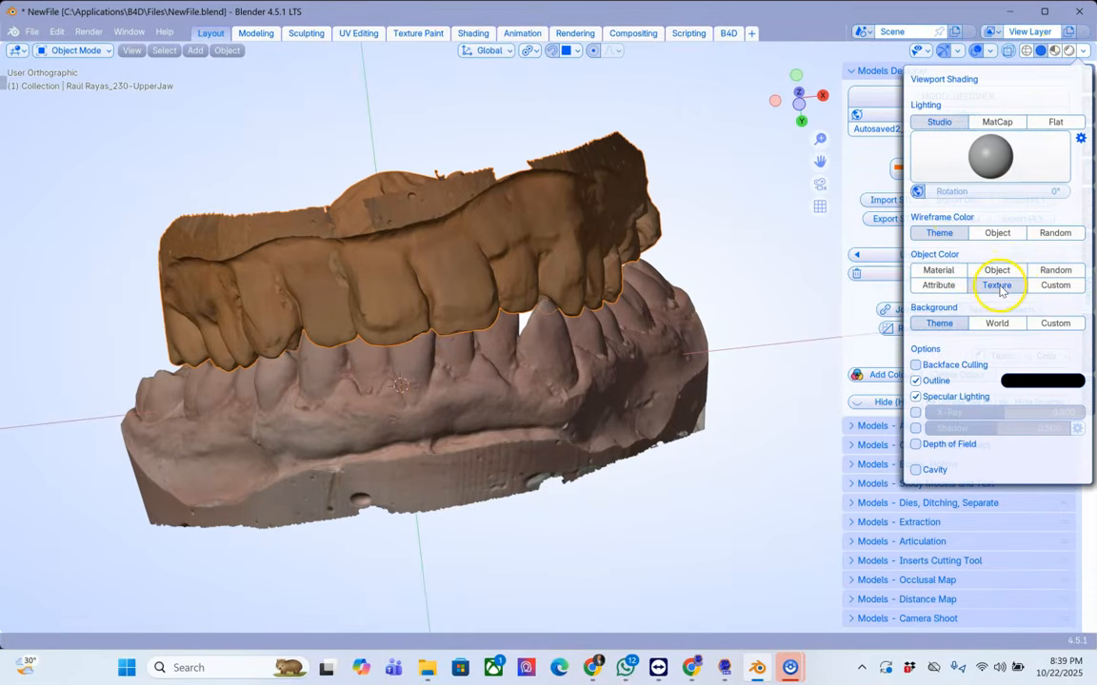
{"action": "left_click", "coordinate": [942, 272]}
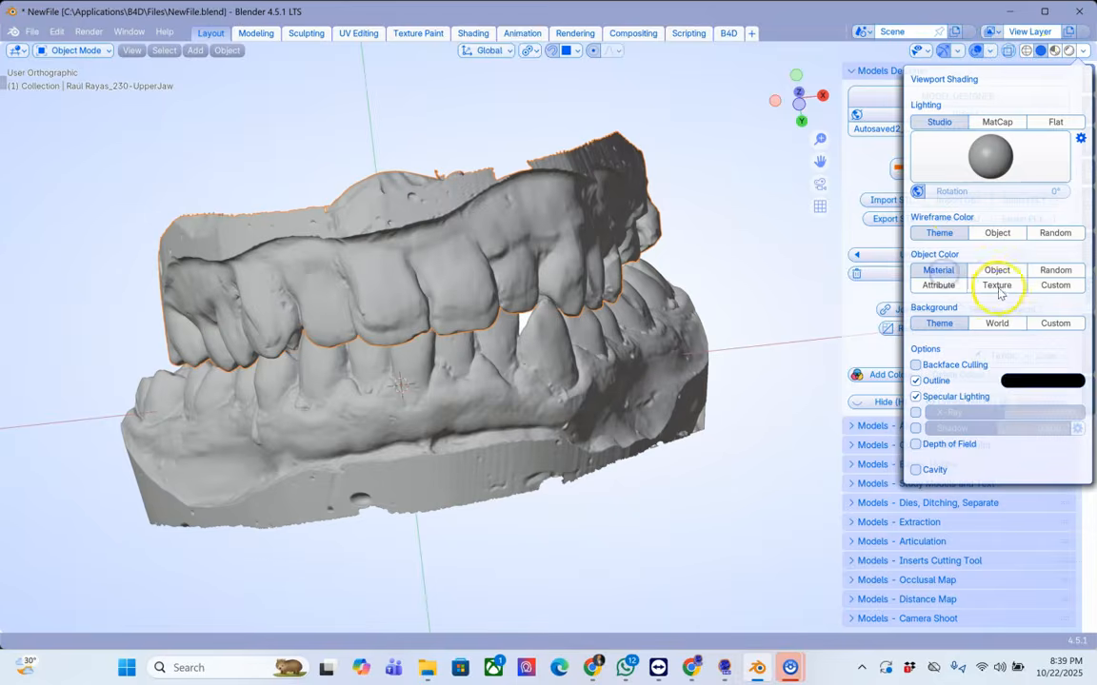
{"action": "left_click", "coordinate": [997, 285]}
Step: Open Aligning to Centre and enter the upper jaw scan as the target
{"action": "middle_click_drag", "start_coordinate": [697, 344], "coordinate": [418, 167]}
{"action": "middle_click_drag", "start_coordinate": [436, 259], "coordinate": [750, 233]}
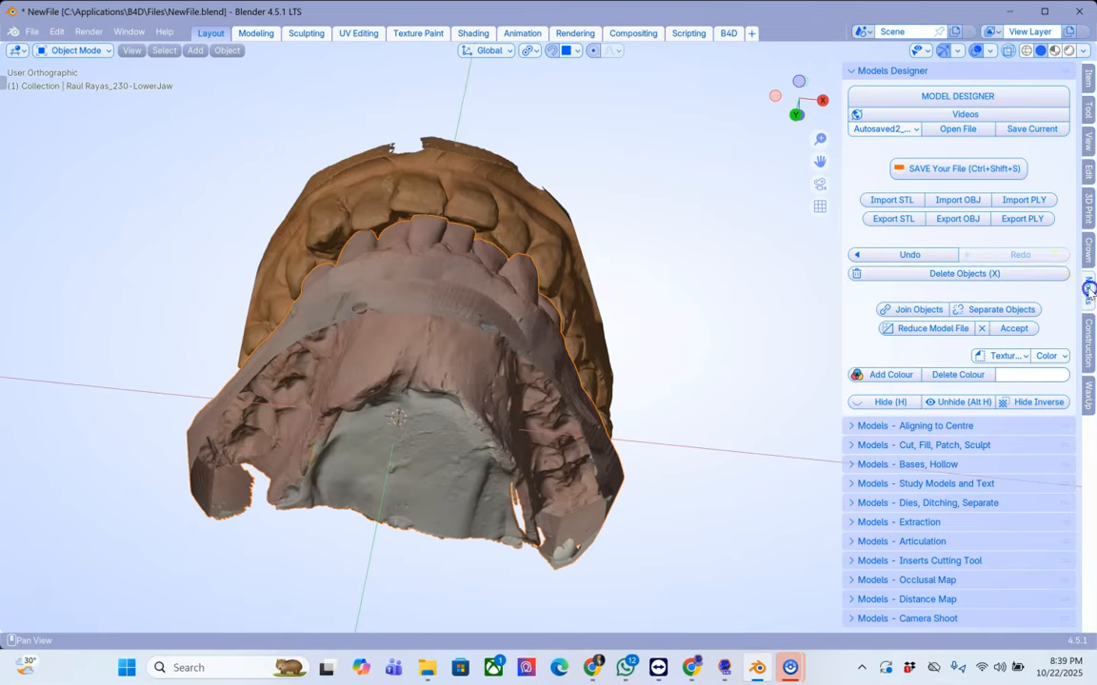
{"action": "left_click", "coordinate": [867, 435]}
{"action": "left_click", "coordinate": [509, 190]}
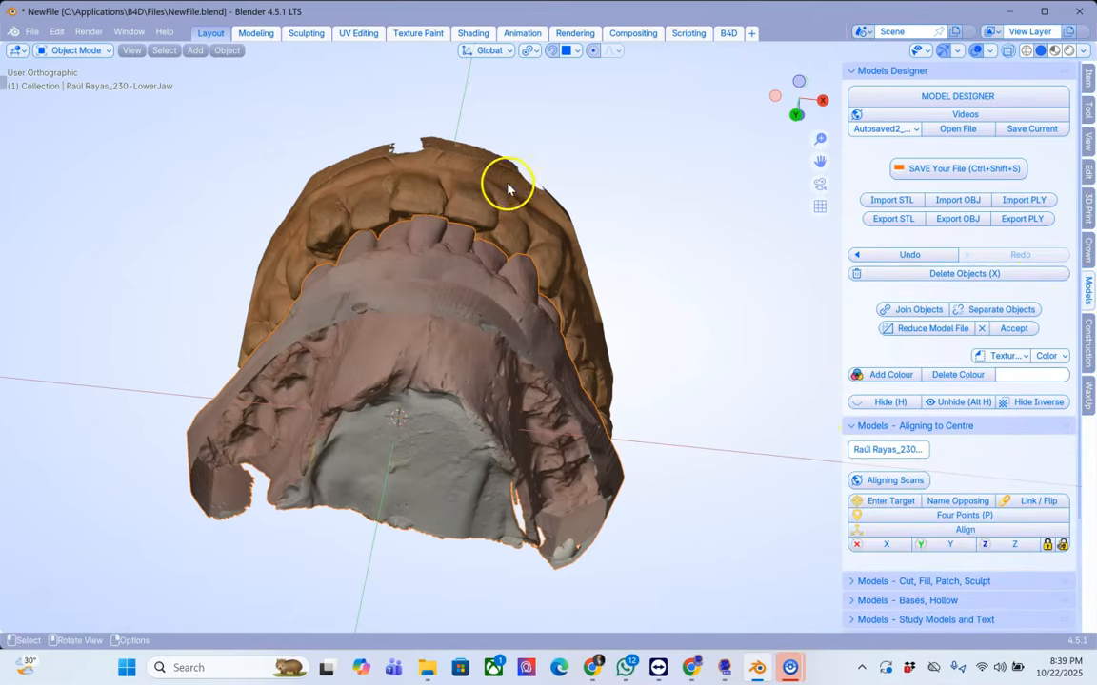
{"action": "middle_click_drag", "start_coordinate": [599, 250], "coordinate": [817, 418]}
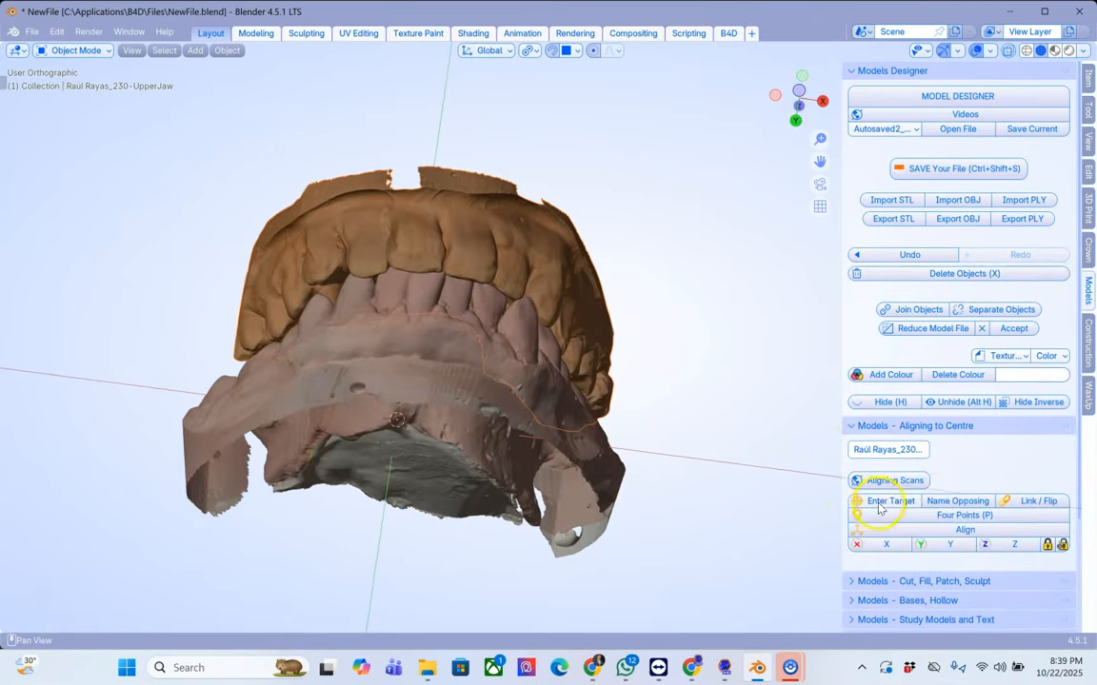
{"action": "left_click", "coordinate": [383, 354]}
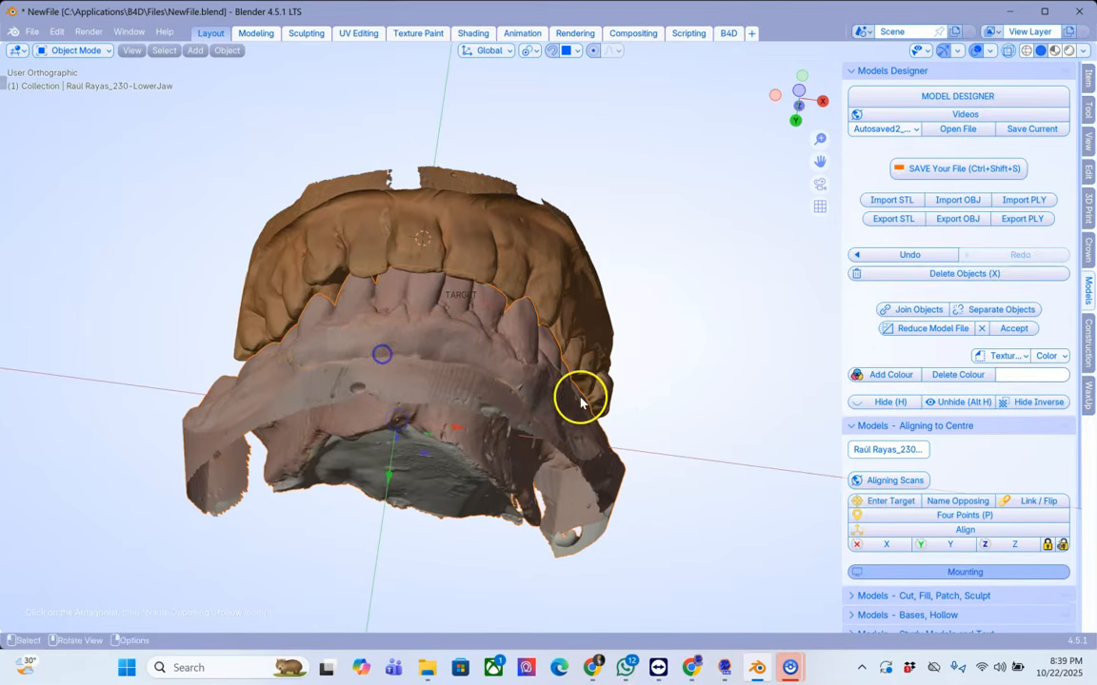
Step: Link and flip the scans to face the occlusal surface of the upper arch
{"action": "left_click", "coordinate": [1033, 501]}
{"action": "middle_click_drag", "start_coordinate": [467, 447], "coordinate": [562, 436]}
{"action": "scroll", "coordinate": [429, 273], "scroll_direction": "up", "scroll_amount": 3}
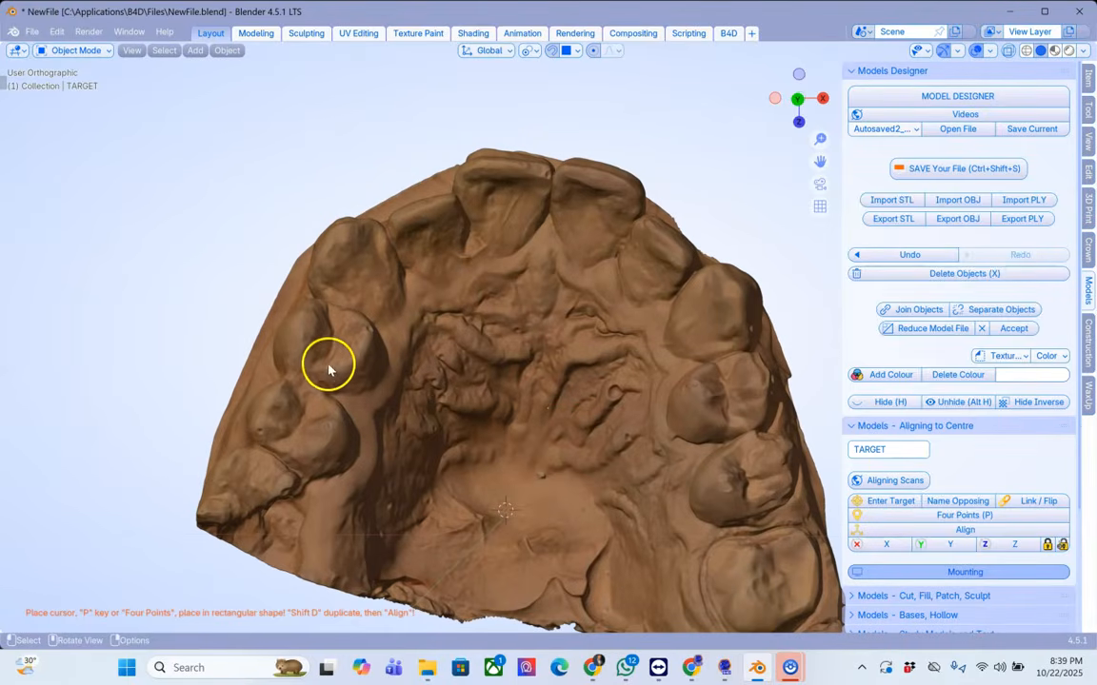
Step: Place four reference points in a rectangle: on both posterior teeth and on the two central incisors
{"action": "right_click", "coordinate": [269, 409], "text": "shift"}
{"action": "right_click", "coordinate": [275, 407], "text": "shift"}
{"action": "key", "text": "p"}
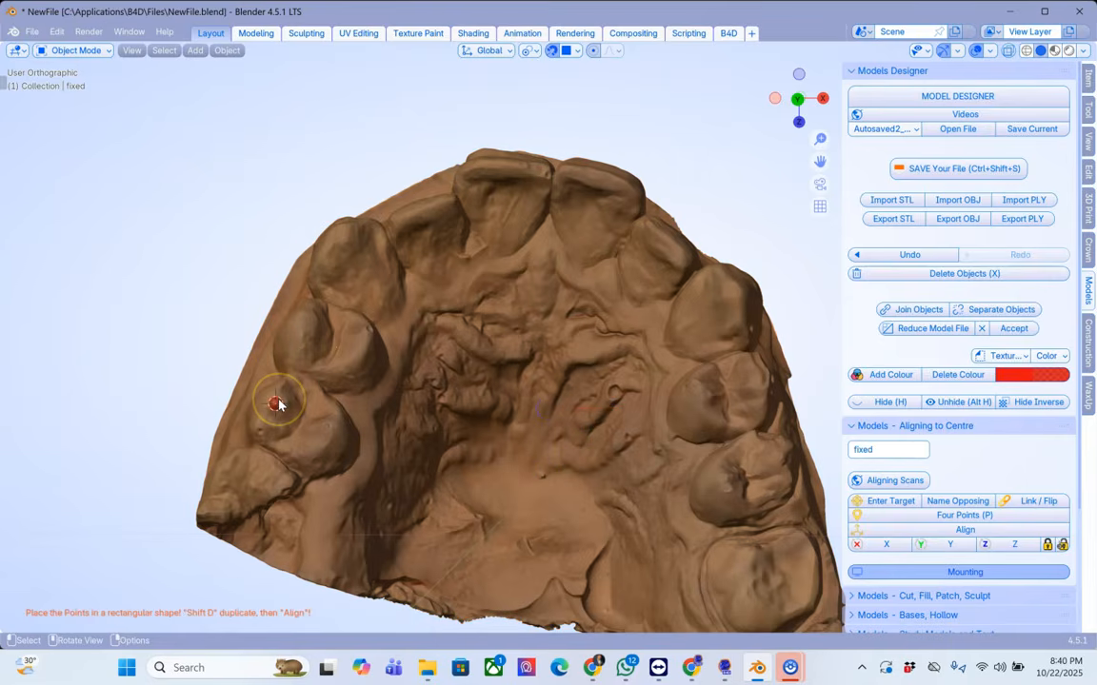
{"action": "key", "text": "shift+d"}
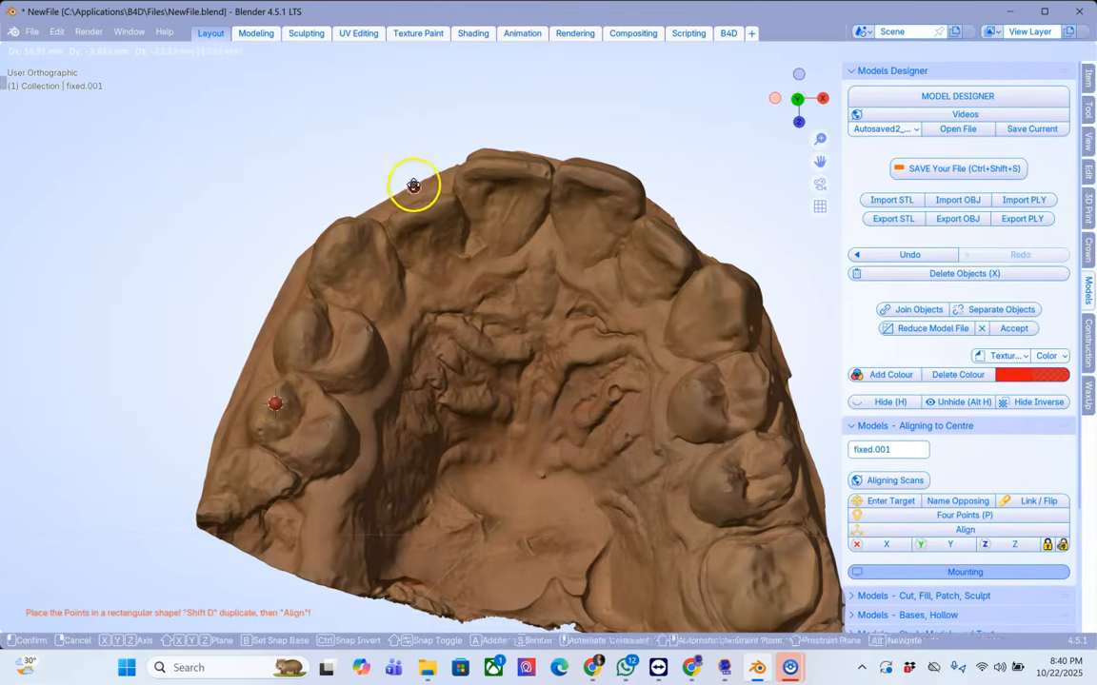
{"action": "left_click", "coordinate": [505, 167]}
{"action": "key", "text": "shift+d"}
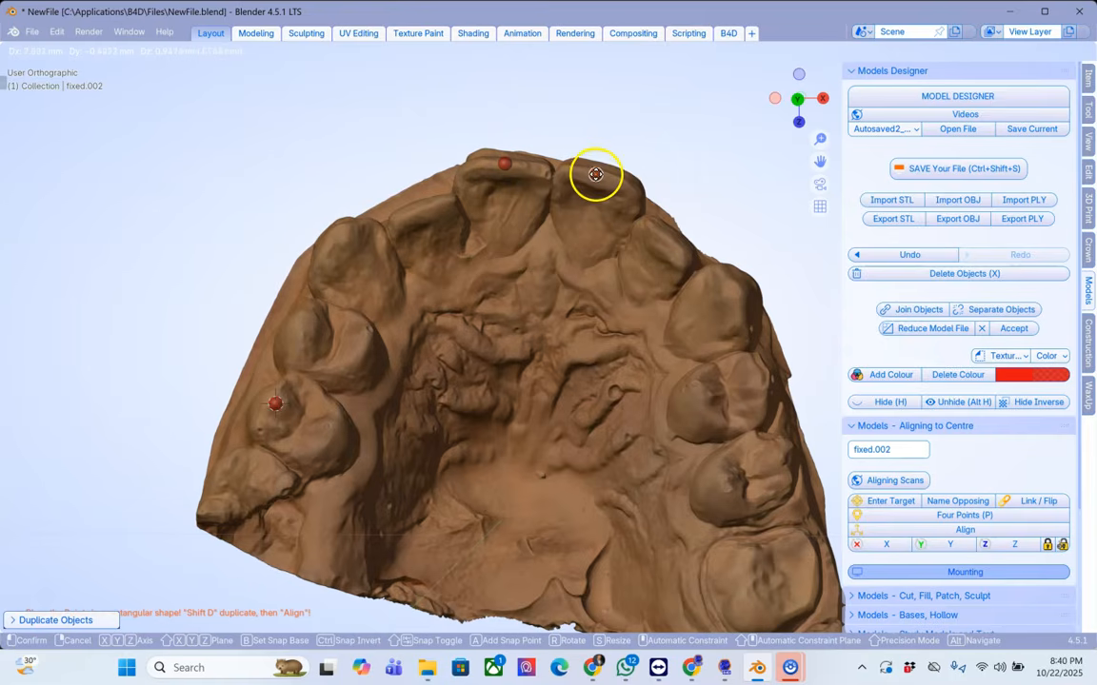
{"action": "left_click", "coordinate": [595, 174]}
{"action": "key", "text": "shift+d"}
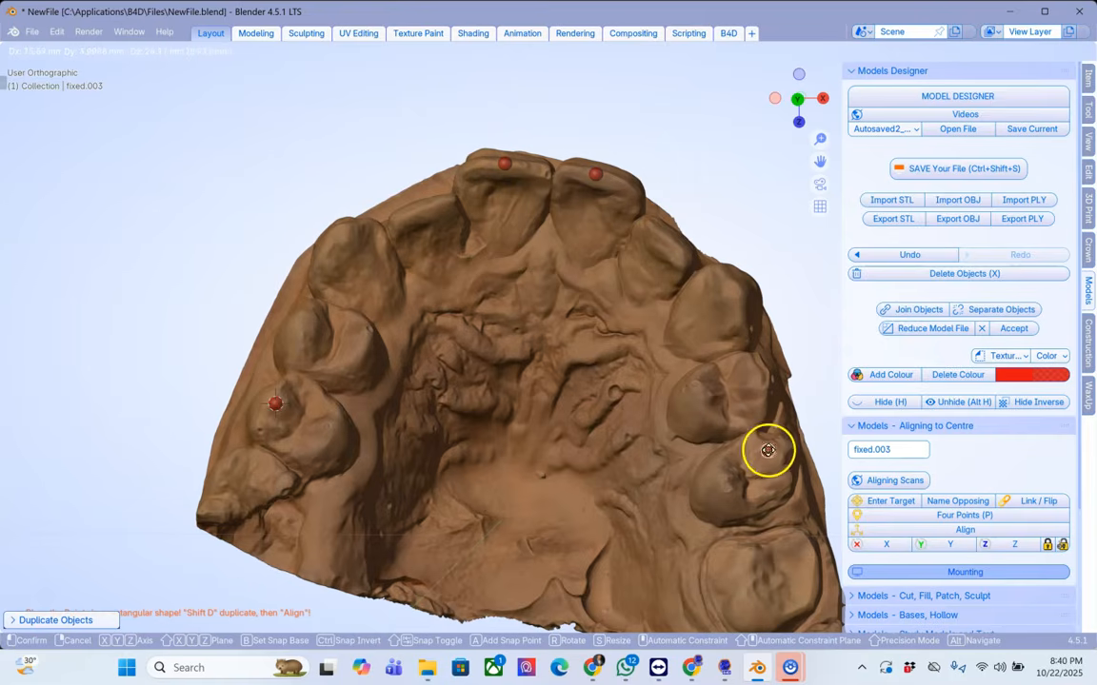
{"action": "left_click", "coordinate": [766, 449]}
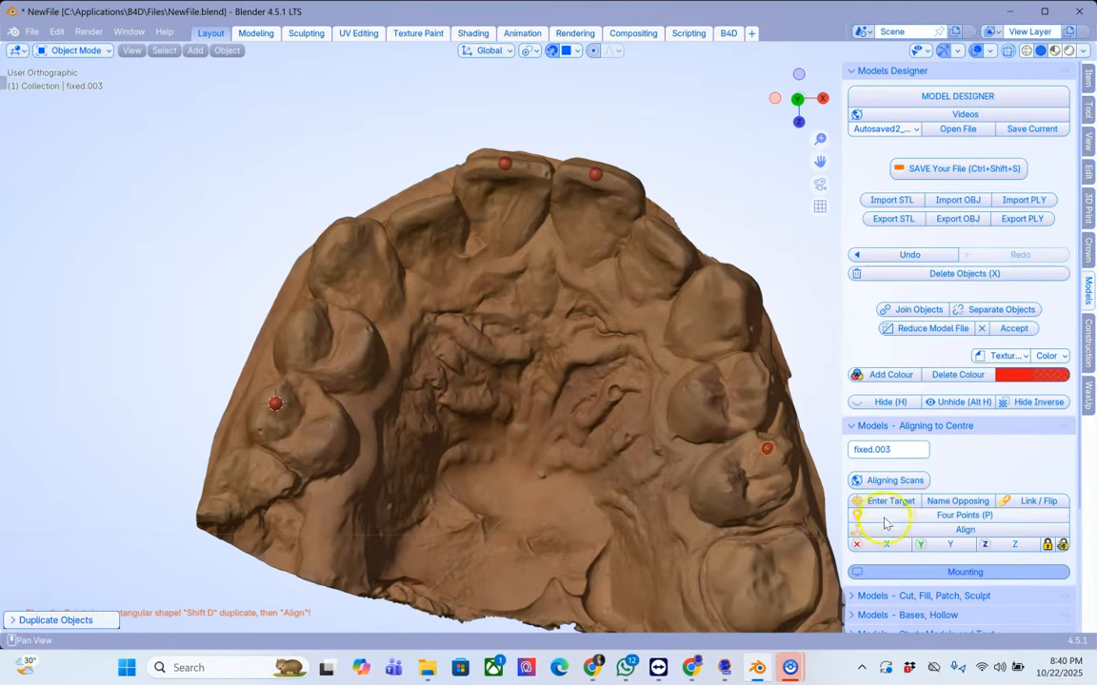
Step: Align the models using the four points
{"action": "left_click", "coordinate": [968, 529]}
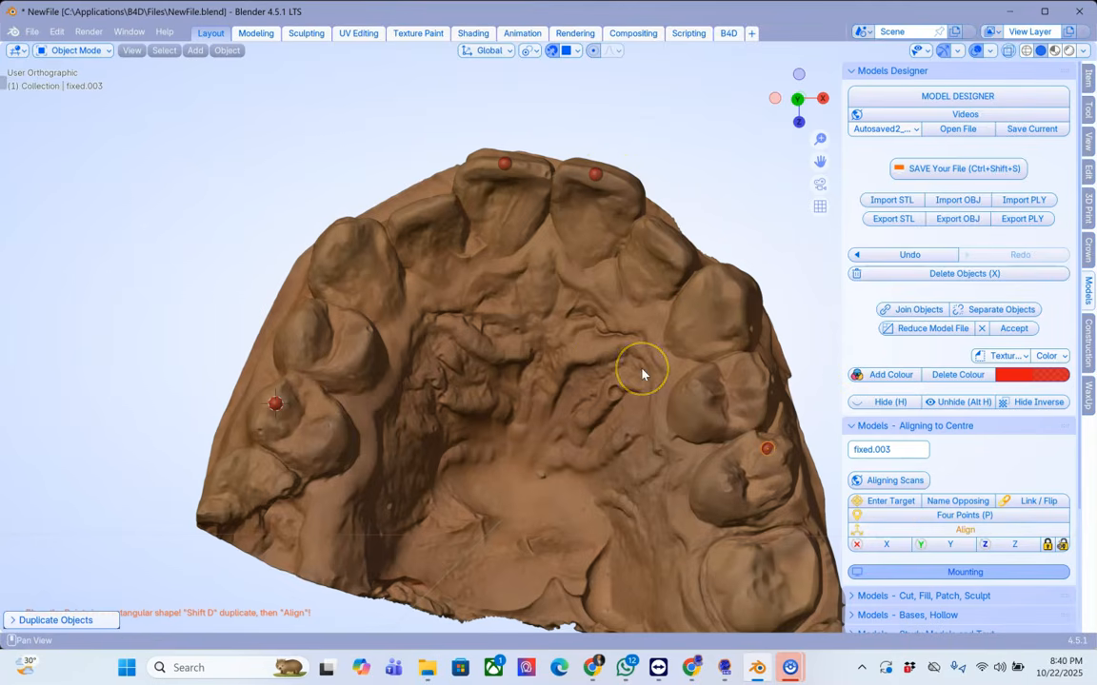
{"action": "left_click", "coordinate": [552, 343]}
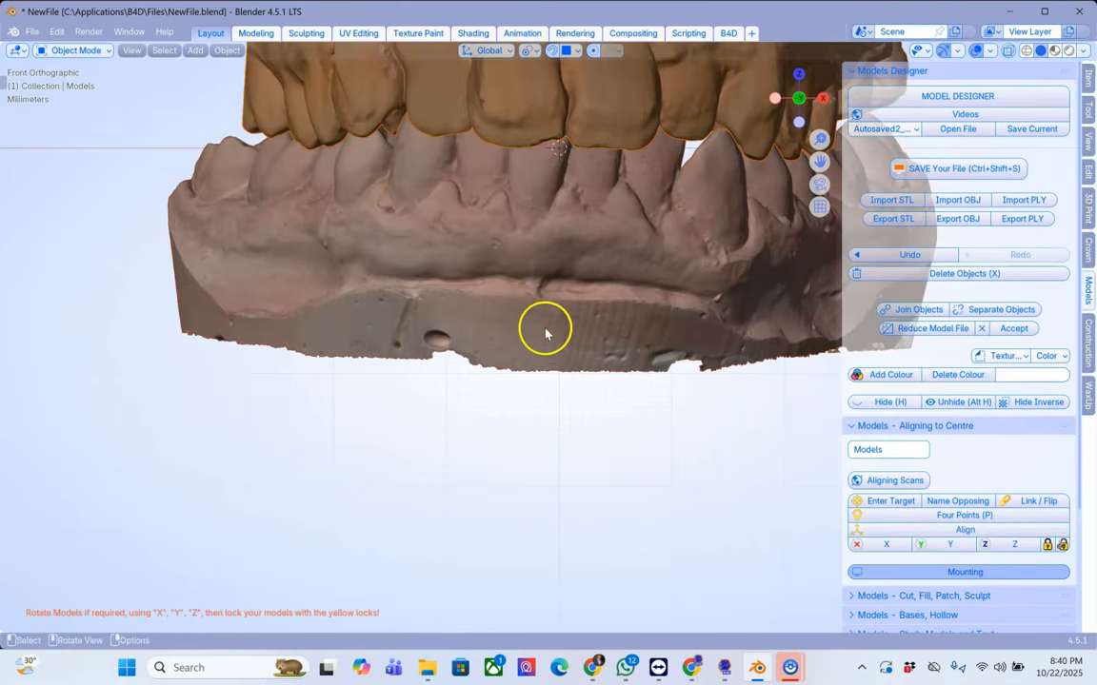
Step: Inspect the aligned upper and lower models from the front and side
{"action": "scroll", "coordinate": [545, 333], "scroll_direction": "down", "scroll_amount": 2}
{"action": "middle_click_drag", "start_coordinate": [546, 333], "coordinate": [338, 435], "text": "shift"}
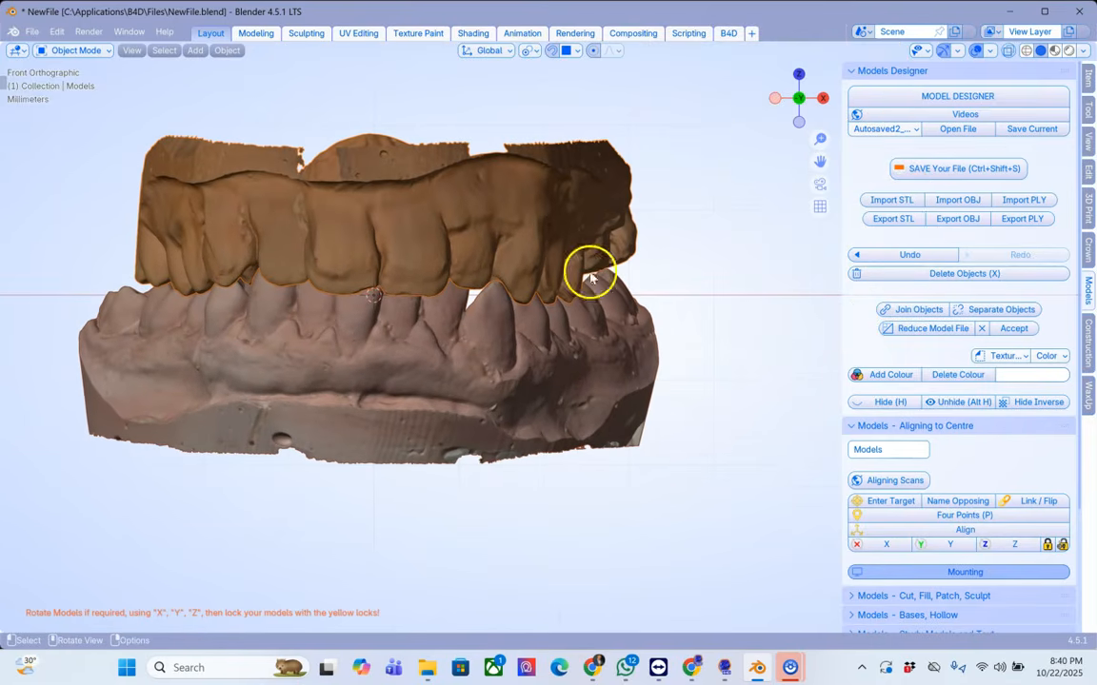
{"action": "middle_click_drag", "start_coordinate": [595, 220], "coordinate": [533, 266], "text": "shift"}
{"action": "scroll", "coordinate": [618, 262], "scroll_direction": "down", "scroll_amount": 1}
{"action": "scroll", "coordinate": [618, 262], "scroll_direction": "up", "scroll_amount": 1}
{"action": "scroll", "coordinate": [511, 281], "scroll_direction": "up", "scroll_amount": 3}
{"action": "scroll", "coordinate": [511, 281], "scroll_direction": "down", "scroll_amount": 1}
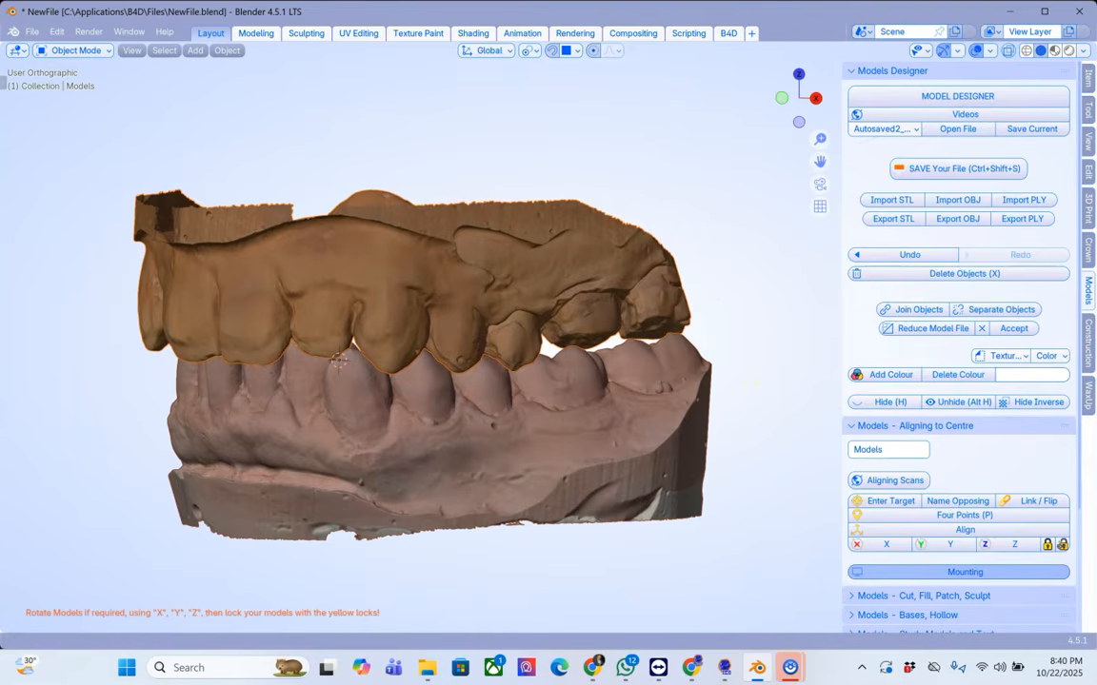
Step: Open the WaxUp tooth library importer and load the generic tooth library
{"action": "left_click", "coordinate": [1089, 394]}
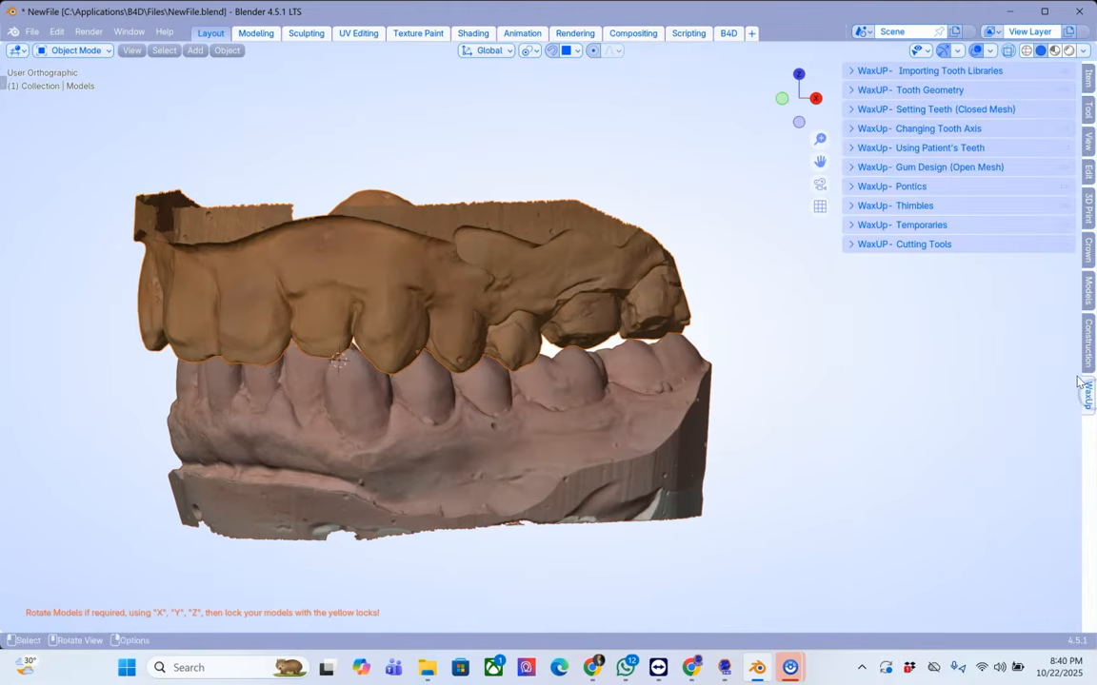
{"action": "left_click", "coordinate": [857, 76]}
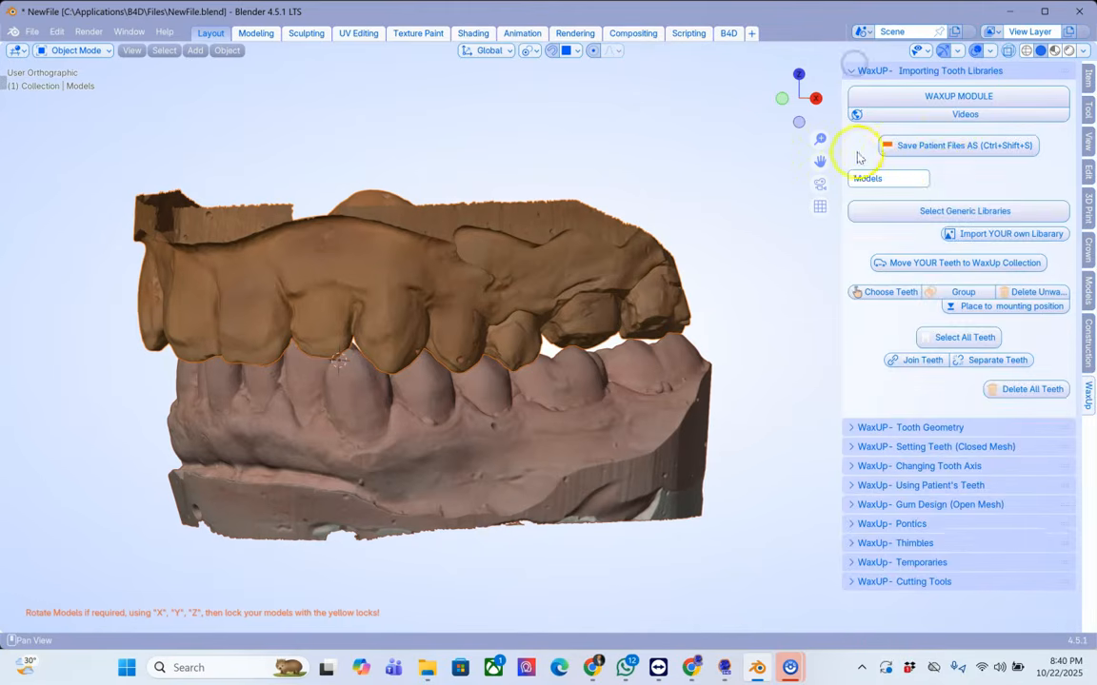
{"action": "left_click", "coordinate": [935, 218]}
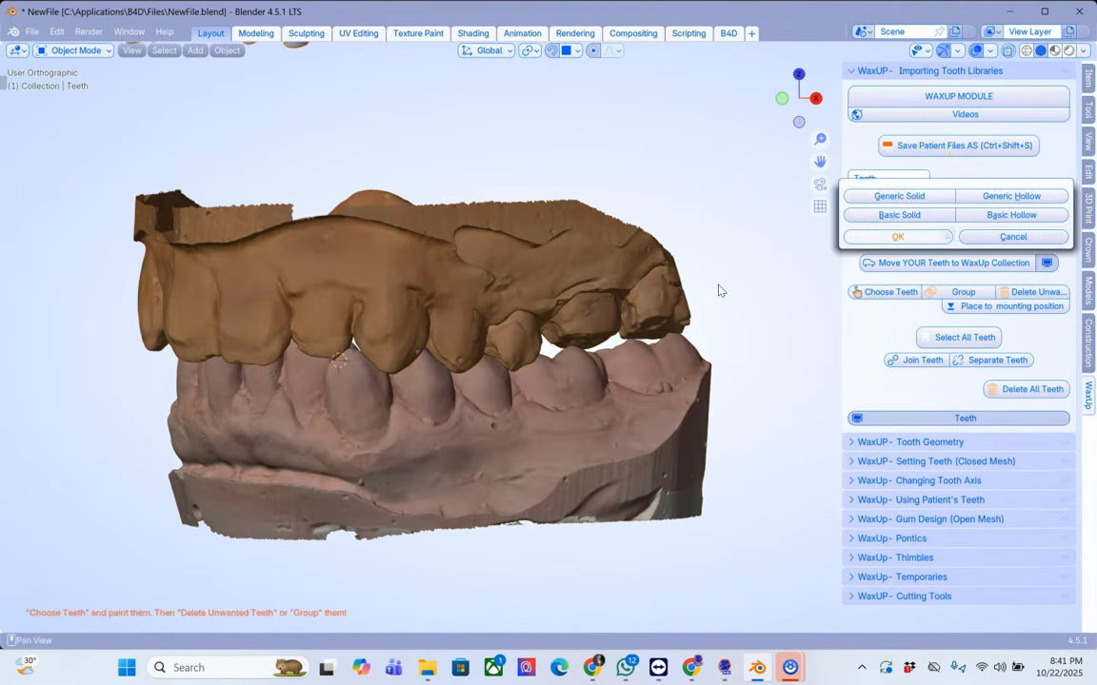
{"action": "left_click", "coordinate": [942, 239]}
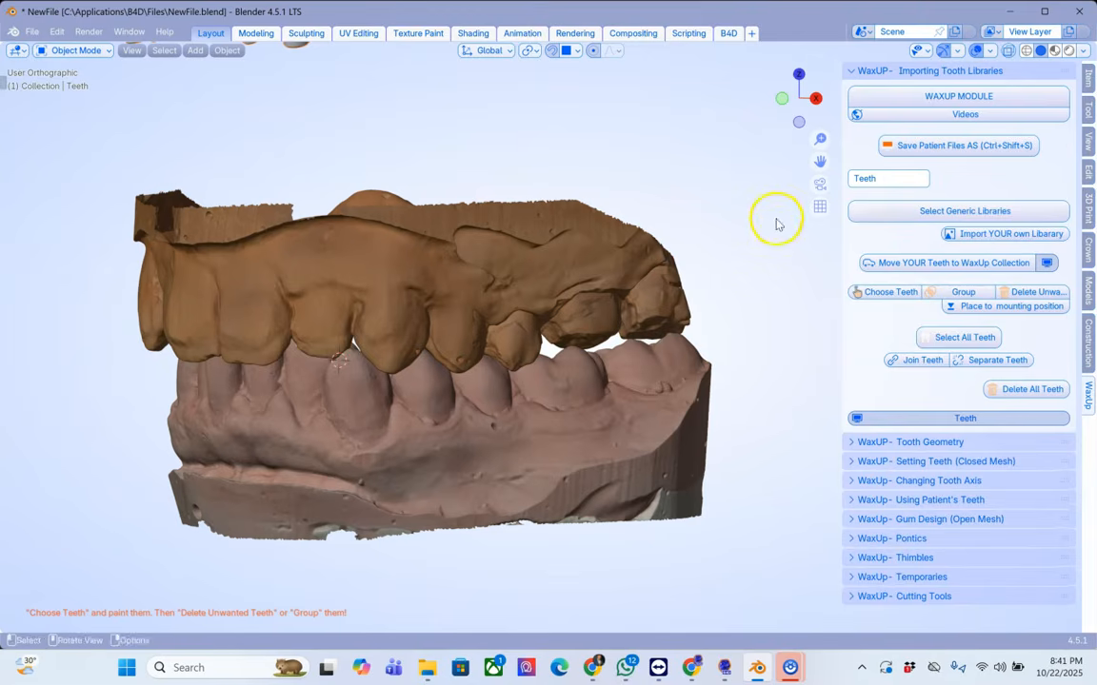
{"action": "left_click", "coordinate": [994, 262]}
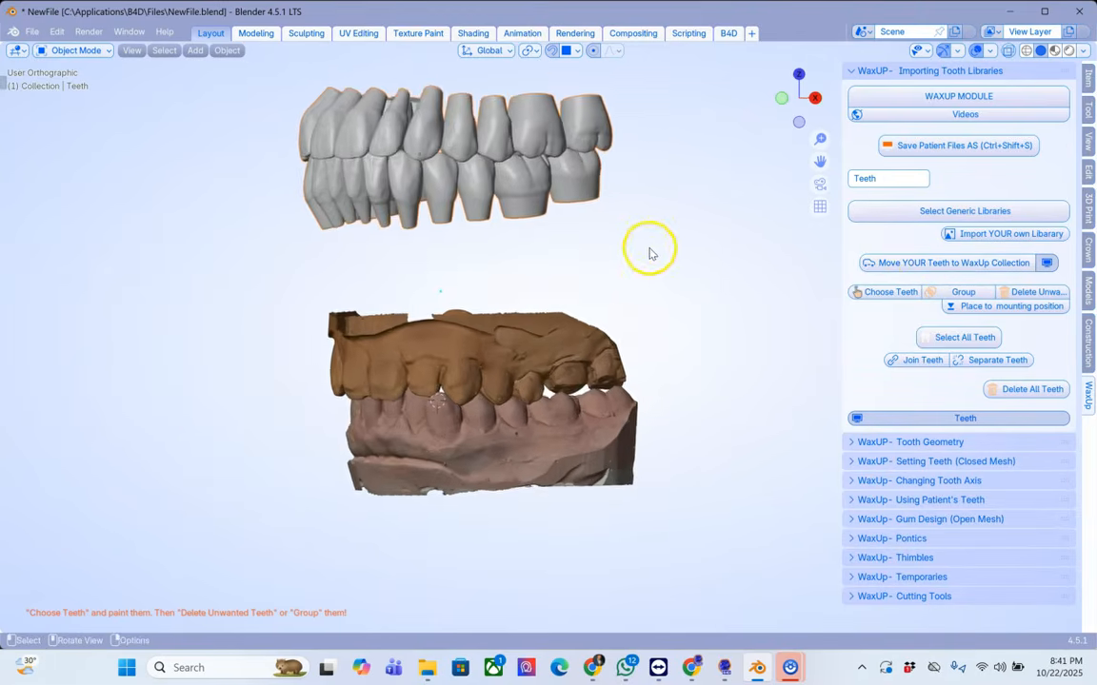
Step: Choose a single upper molar from the library and place it at the mounting position
{"action": "scroll", "coordinate": [649, 253], "scroll_direction": "up", "scroll_amount": 3}
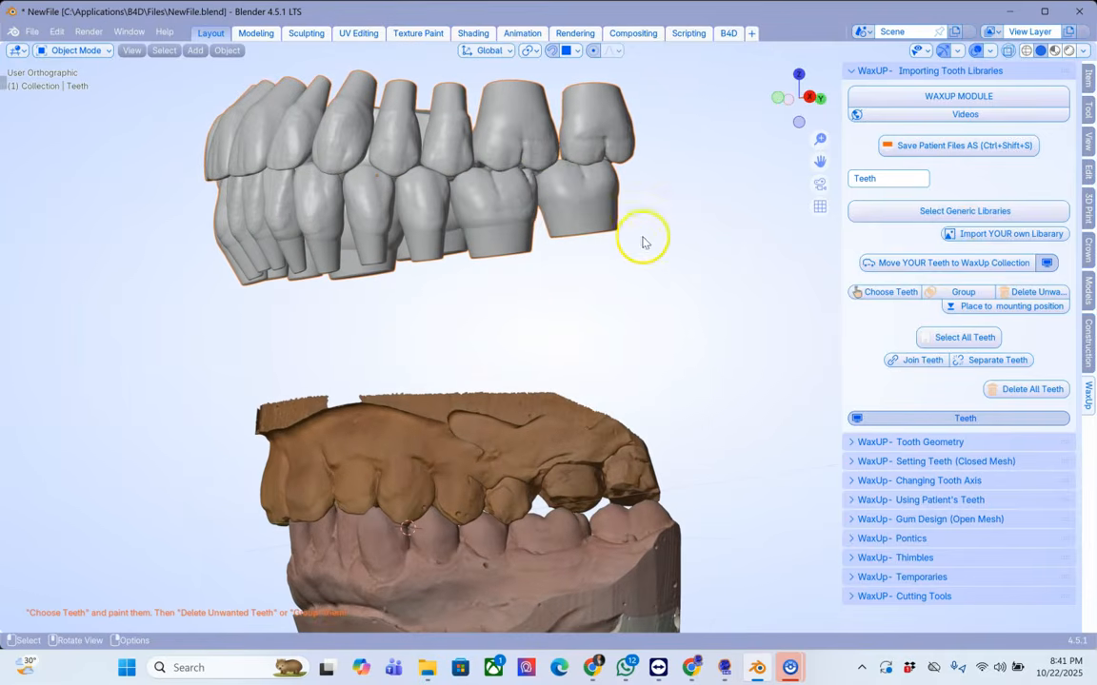
{"action": "left_click", "coordinate": [889, 293]}
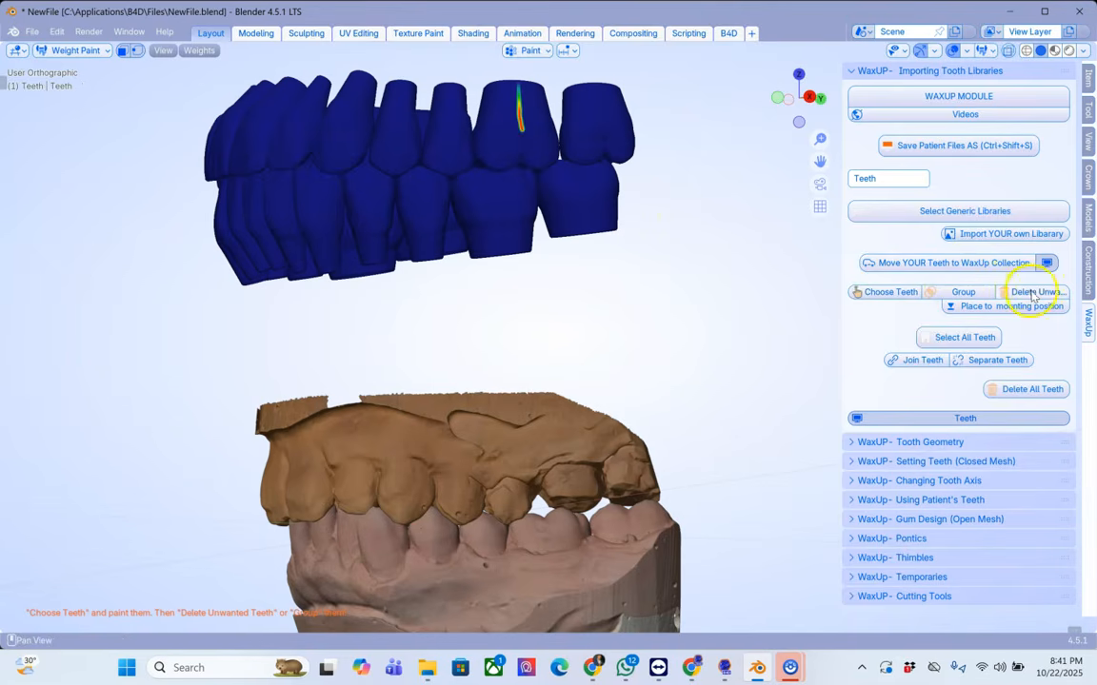
{"action": "left_click", "coordinate": [973, 310]}
Step: Move the molar into the gap in the upper arch
{"action": "middle_click_drag", "start_coordinate": [752, 329], "coordinate": [534, 390]}
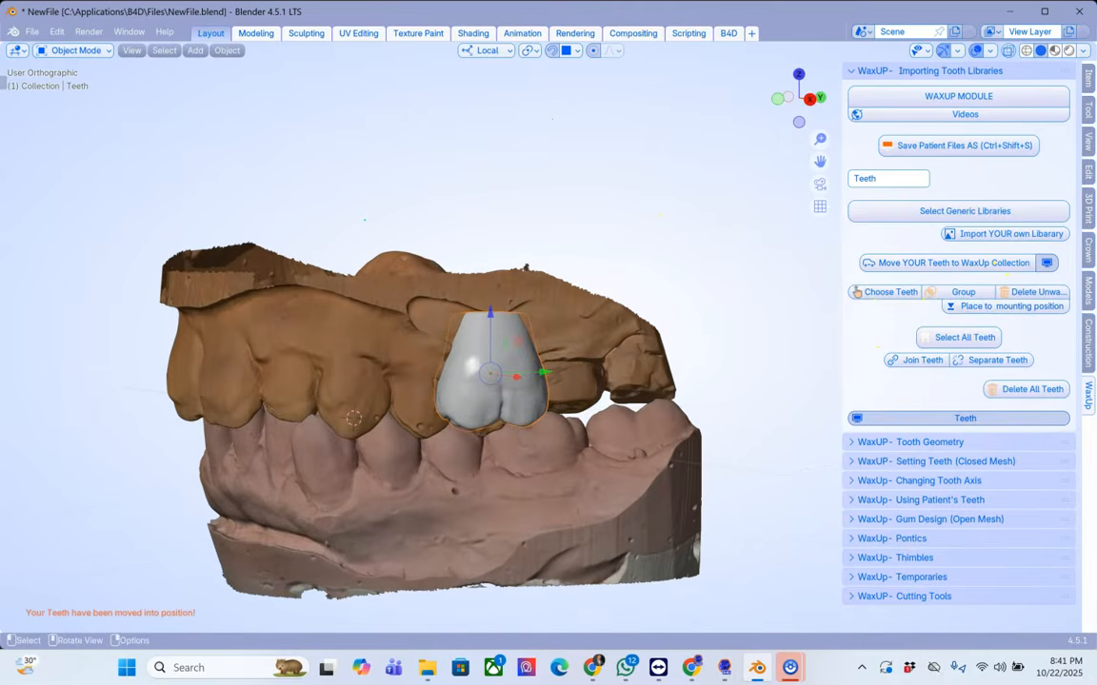
{"action": "scroll", "coordinate": [518, 374], "scroll_direction": "up", "scroll_amount": 2}
{"action": "left_click_drag", "start_coordinate": [527, 378], "coordinate": [601, 373]}
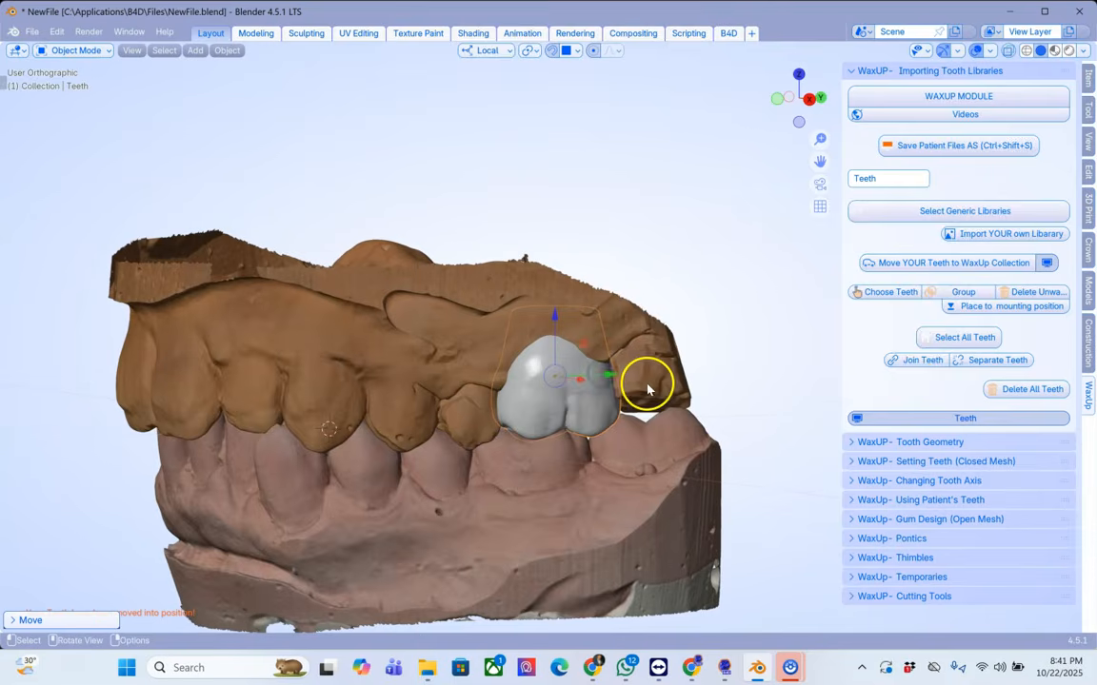
{"action": "scroll", "coordinate": [647, 388], "scroll_direction": "up", "scroll_amount": 2}
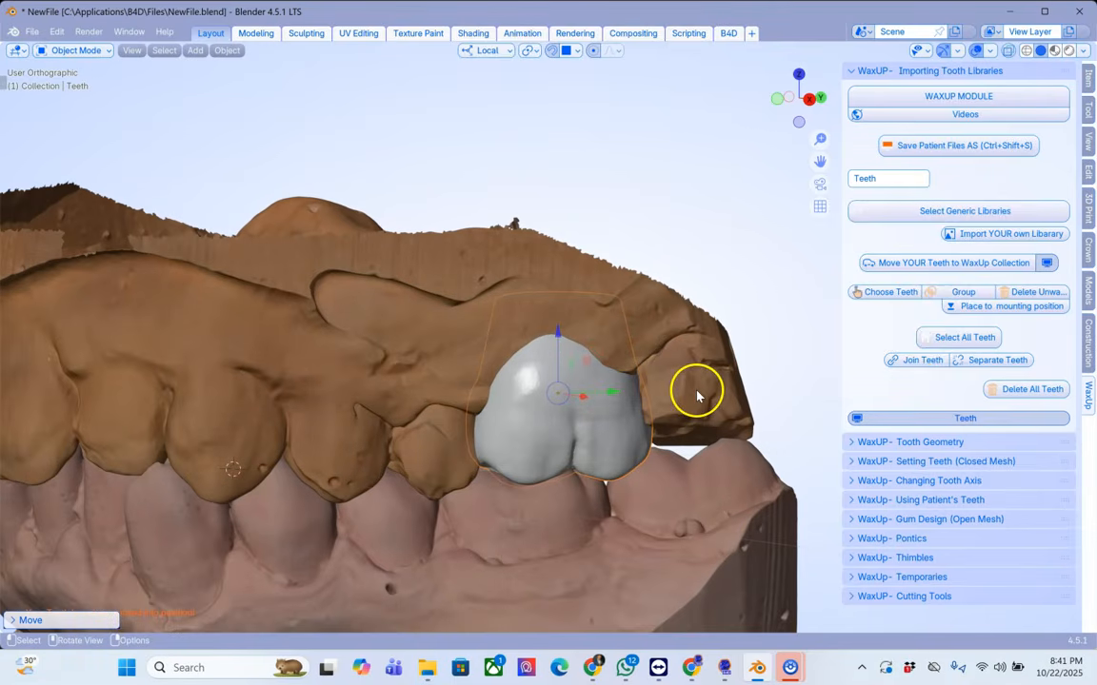
Step: Scale the molar down and reposition it within the gap
{"action": "key", "text": "s"}
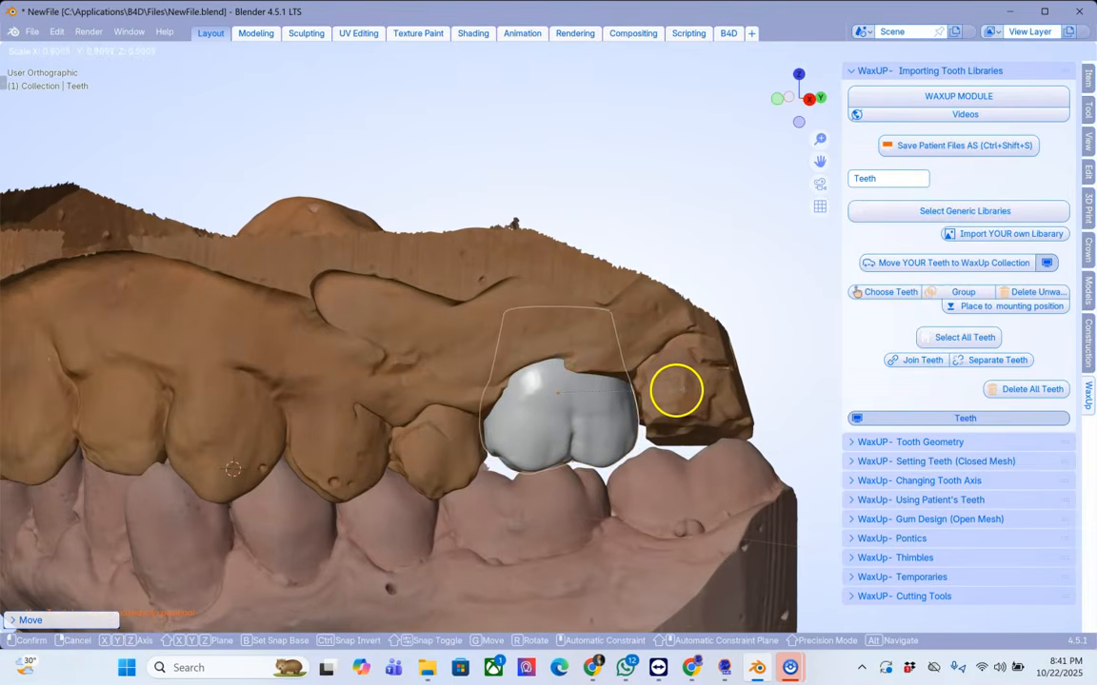
{"action": "left_click", "coordinate": [599, 398]}
{"action": "key", "text": "g"}
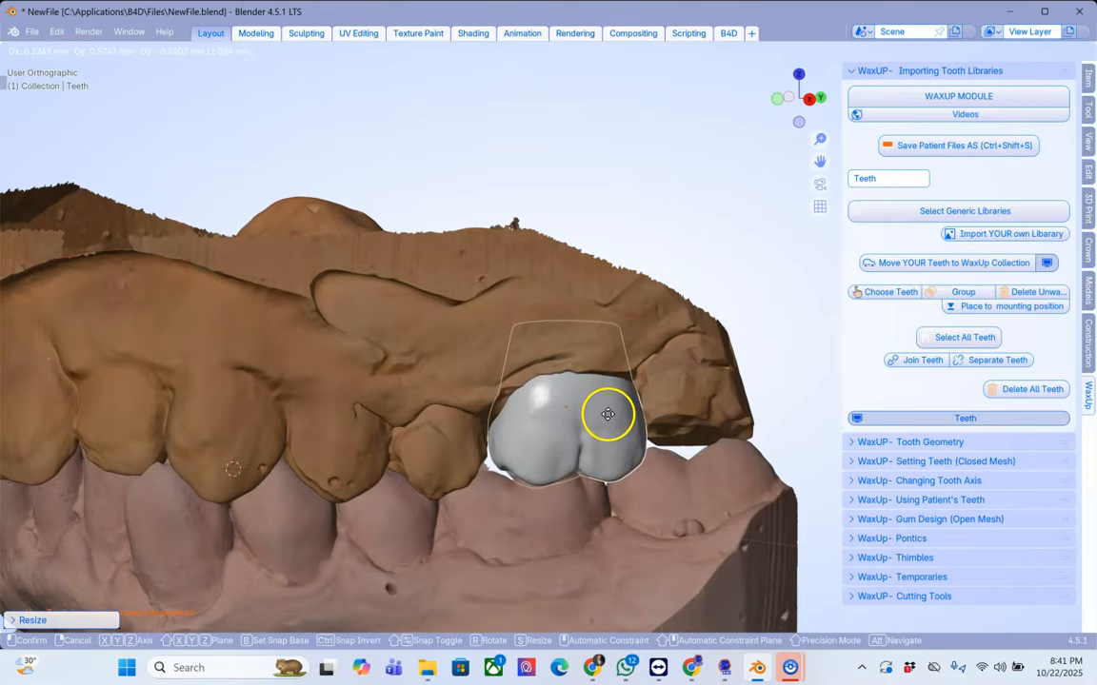
{"action": "left_click", "coordinate": [608, 414]}
{"action": "middle_click_drag", "start_coordinate": [546, 373], "coordinate": [741, 408]}
Step: Rotate the molar and adjust its position to fit the gap
{"action": "key", "text": "r"}
{"action": "left_click", "coordinate": [672, 466]}
{"action": "middle_click_drag", "start_coordinate": [662, 464], "coordinate": [526, 450]}
{"action": "left_click_drag", "start_coordinate": [565, 370], "coordinate": [563, 345]}
{"action": "middle_click_drag", "start_coordinate": [562, 345], "coordinate": [595, 331]}
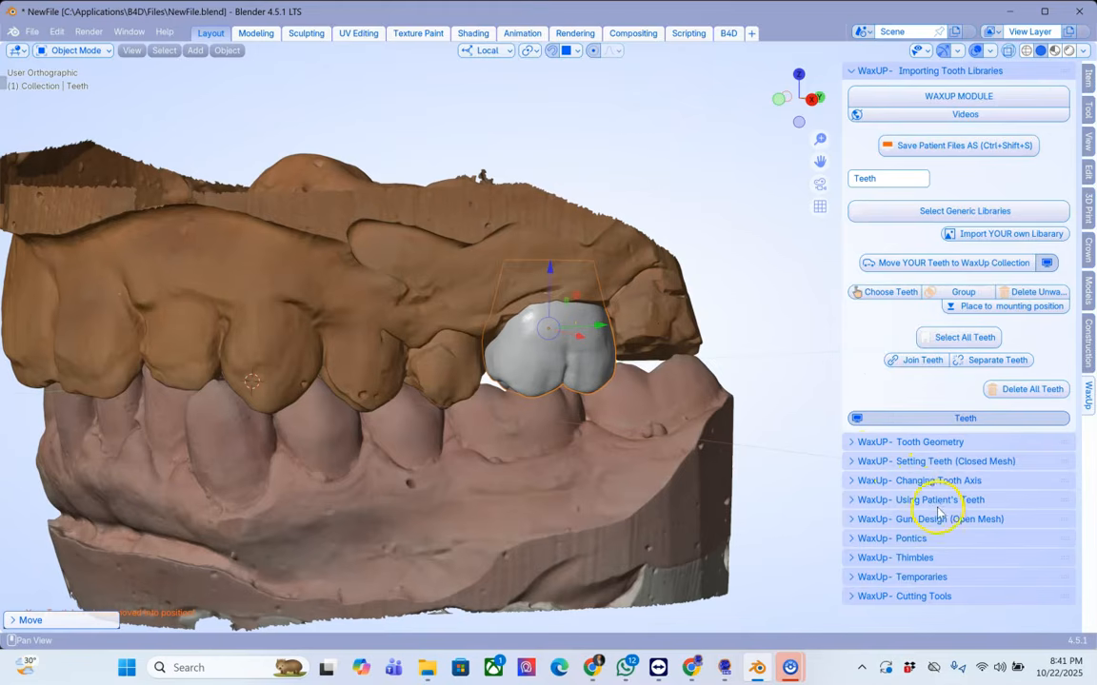
Step: Open Setting Teeth (Closed Mesh), select the lower model and set it as the heat-map target object
{"action": "left_click", "coordinate": [858, 521]}
{"action": "scroll", "coordinate": [855, 522], "scroll_direction": "down", "scroll_amount": 2}
{"action": "left_click", "coordinate": [651, 522]}
{"action": "scroll", "coordinate": [653, 521], "scroll_direction": "down", "scroll_amount": 1}
{"action": "scroll", "coordinate": [949, 485], "scroll_direction": "down", "scroll_amount": 6}
{"action": "scroll", "coordinate": [942, 481], "scroll_direction": "up", "scroll_amount": 1}
{"action": "scroll", "coordinate": [951, 429], "scroll_direction": "up", "scroll_amount": 3}
{"action": "left_click", "coordinate": [855, 375]}
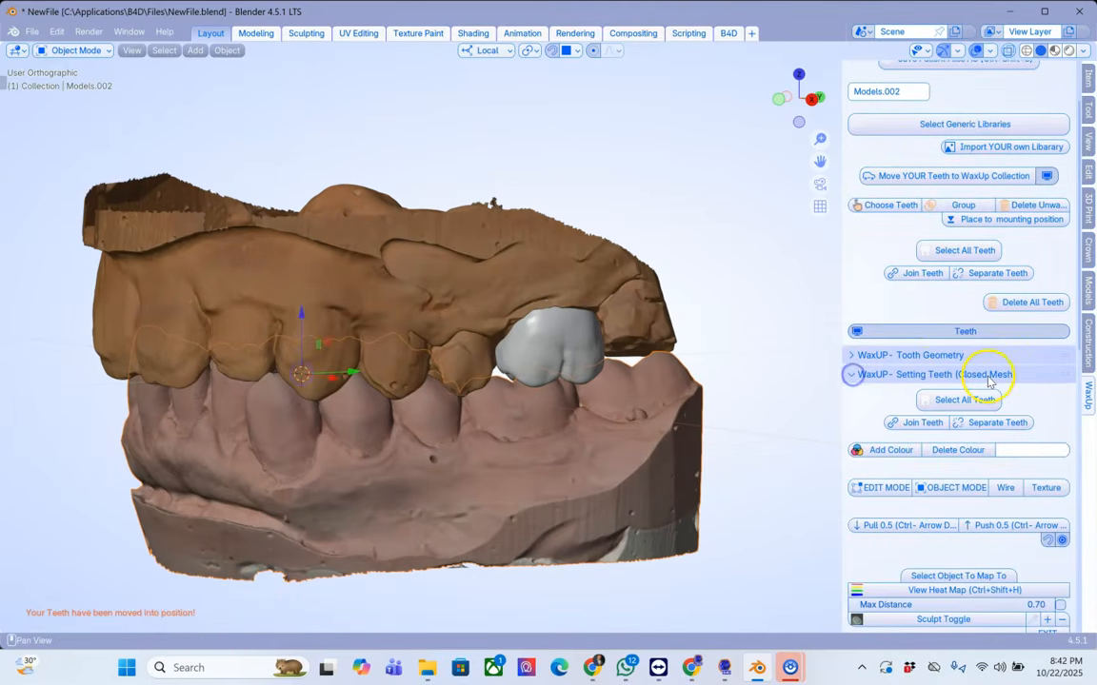
{"action": "scroll", "coordinate": [981, 376], "scroll_direction": "down", "scroll_amount": 2}
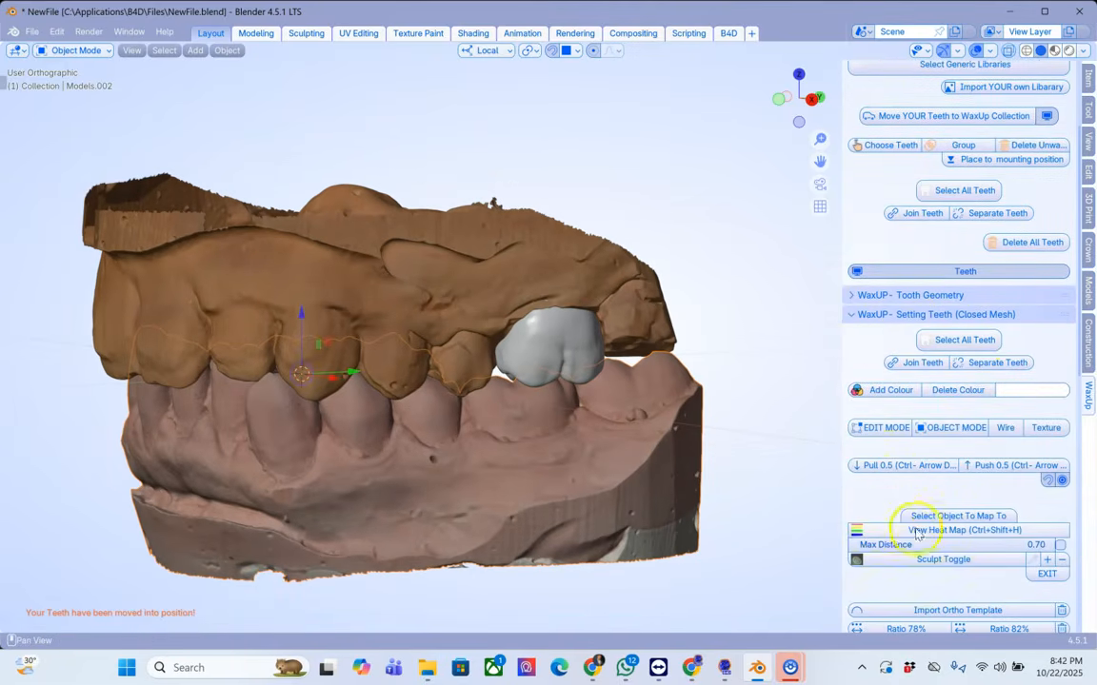
{"action": "left_click", "coordinate": [975, 517]}
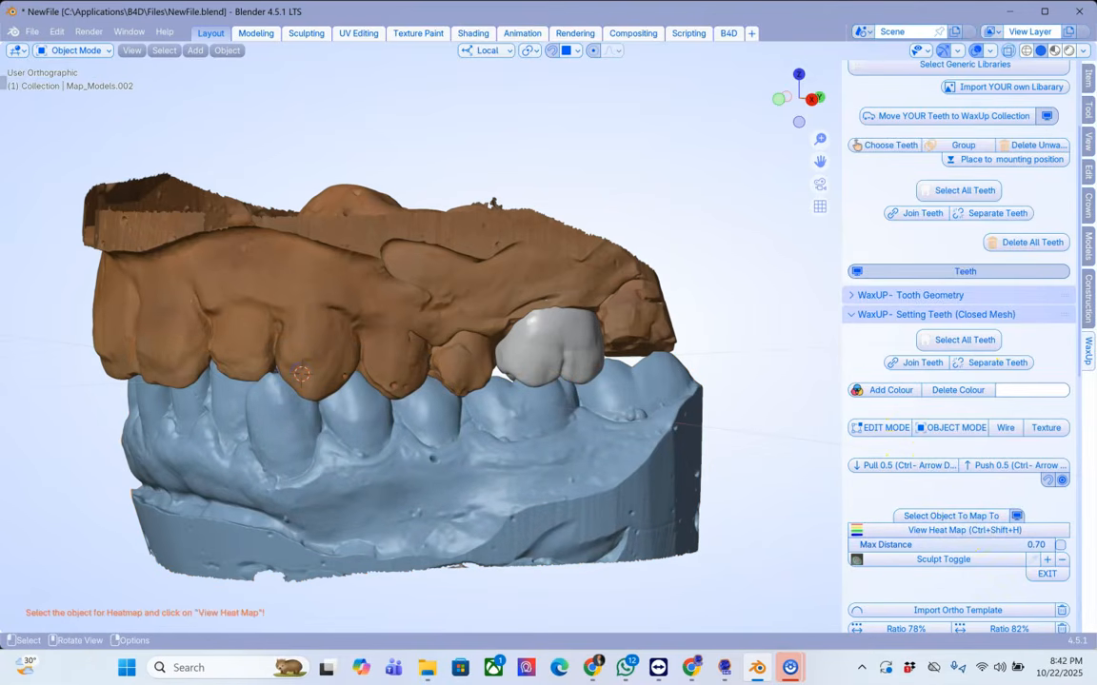
Step: Select the molar and view its heat map against the lower model
{"action": "left_click", "coordinate": [569, 342]}
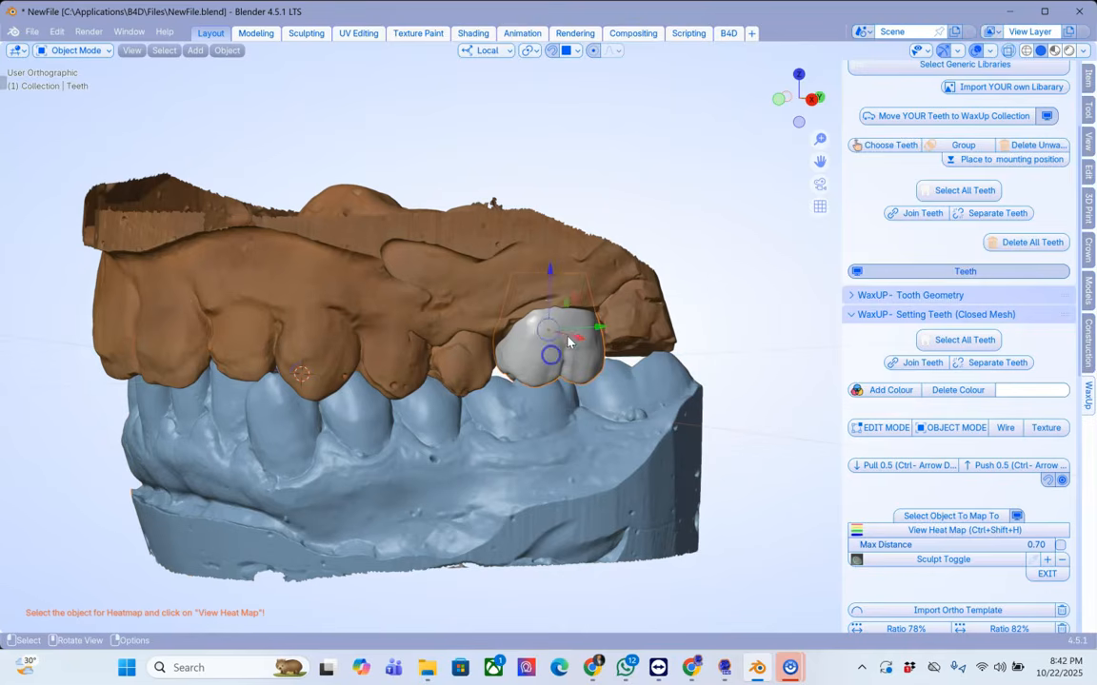
{"action": "left_click", "coordinate": [923, 531]}
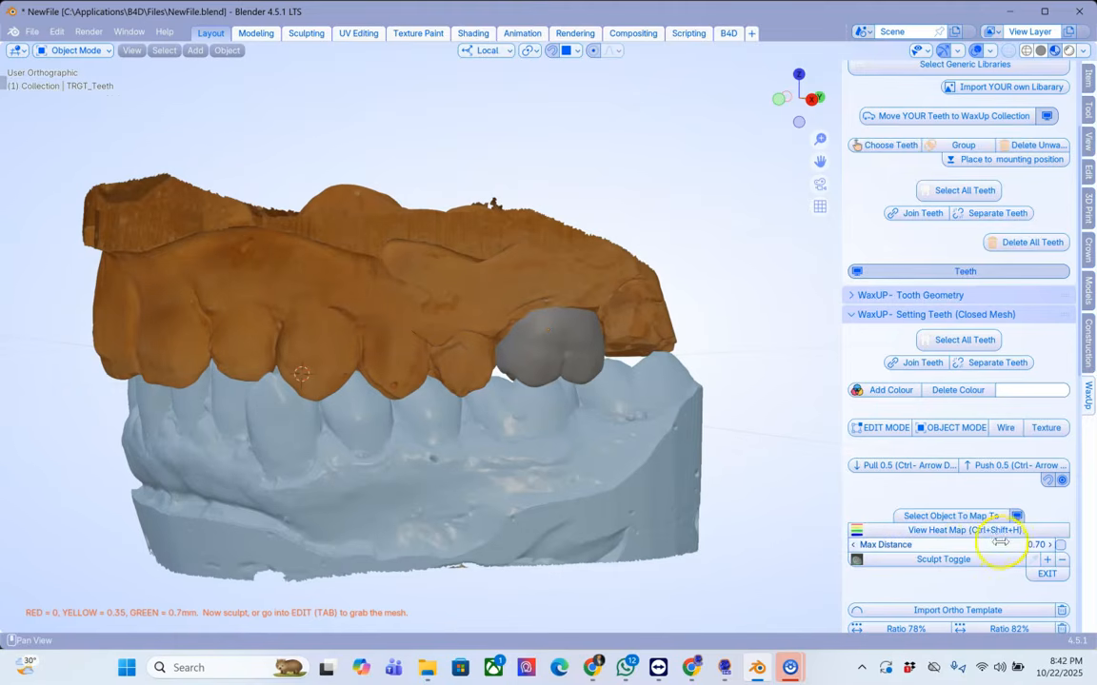
{"action": "middle_click_drag", "start_coordinate": [592, 522], "coordinate": [679, 293]}
{"action": "scroll", "coordinate": [690, 406], "scroll_direction": "up", "scroll_amount": 5}
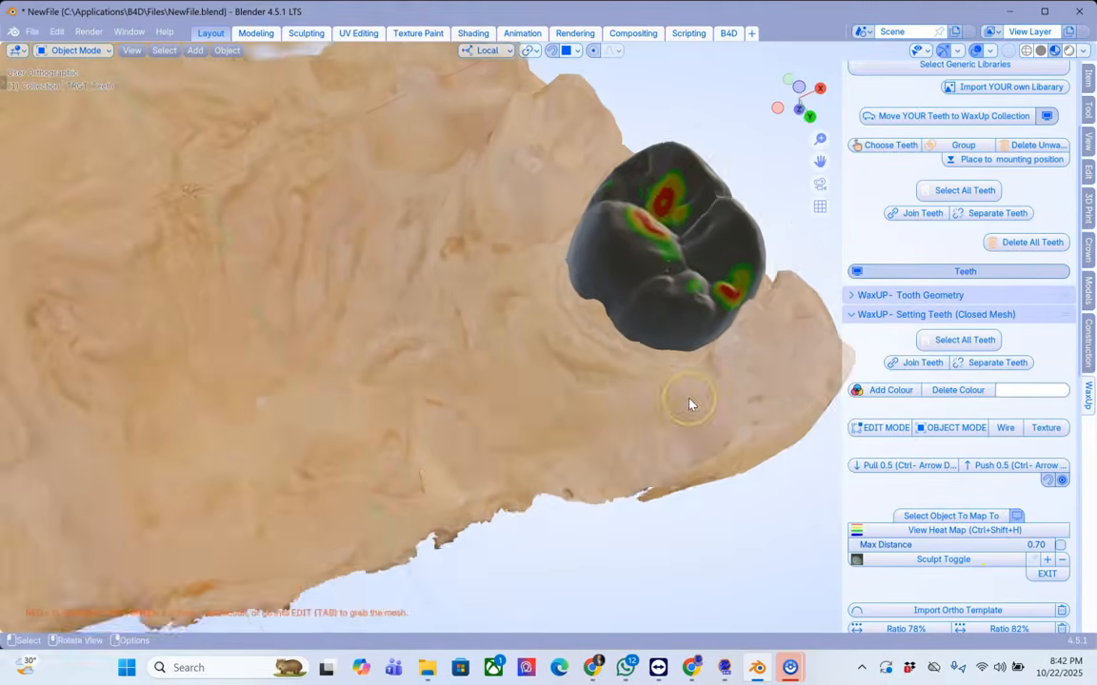
Step: Select the molar and move it slightly within the gap to ease its contact
{"action": "middle_click_drag", "start_coordinate": [690, 406], "coordinate": [565, 470]}
{"action": "left_click", "coordinate": [564, 470]}
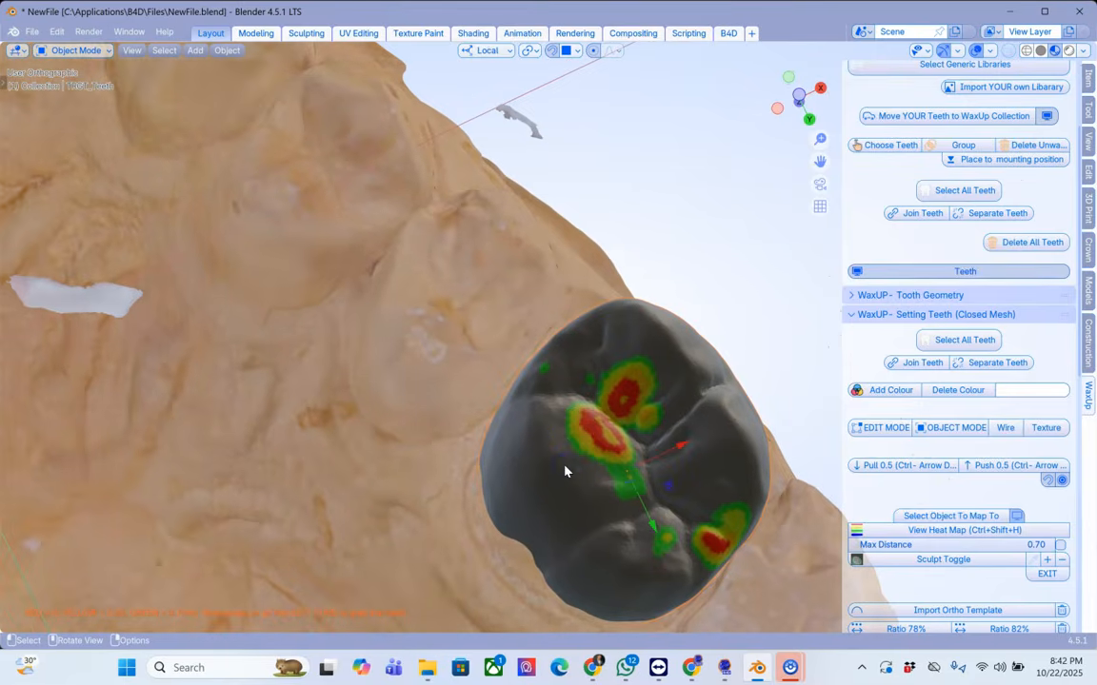
{"action": "key", "text": "g"}
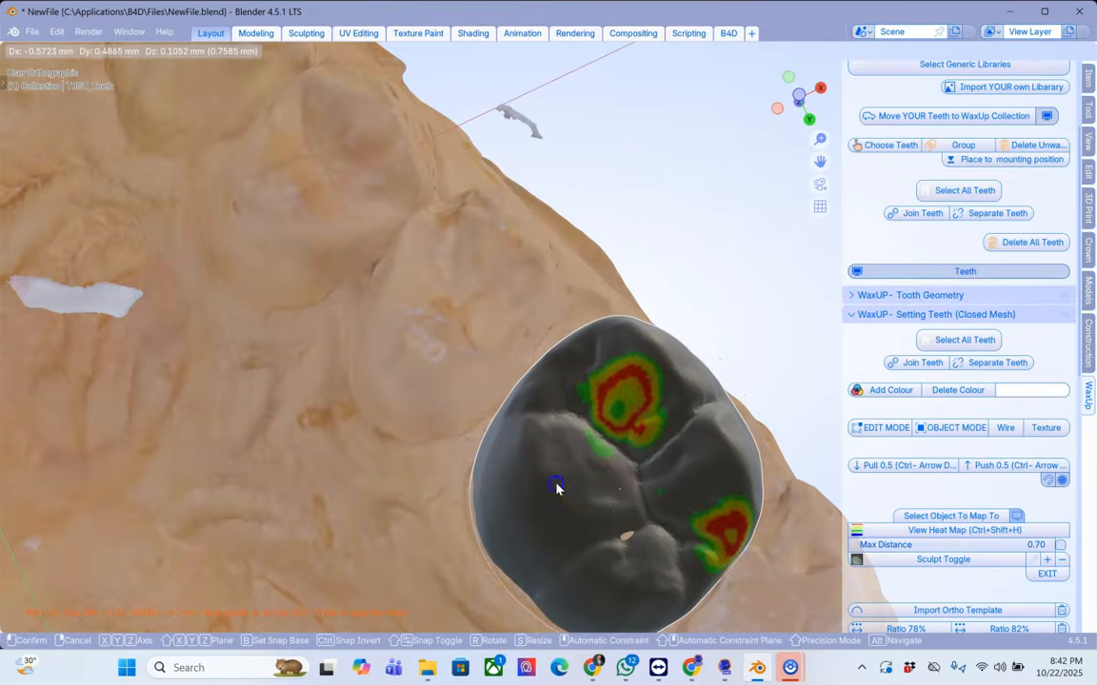
{"action": "left_click", "coordinate": [596, 475]}
{"action": "middle_click_drag", "start_coordinate": [597, 475], "coordinate": [507, 362]}
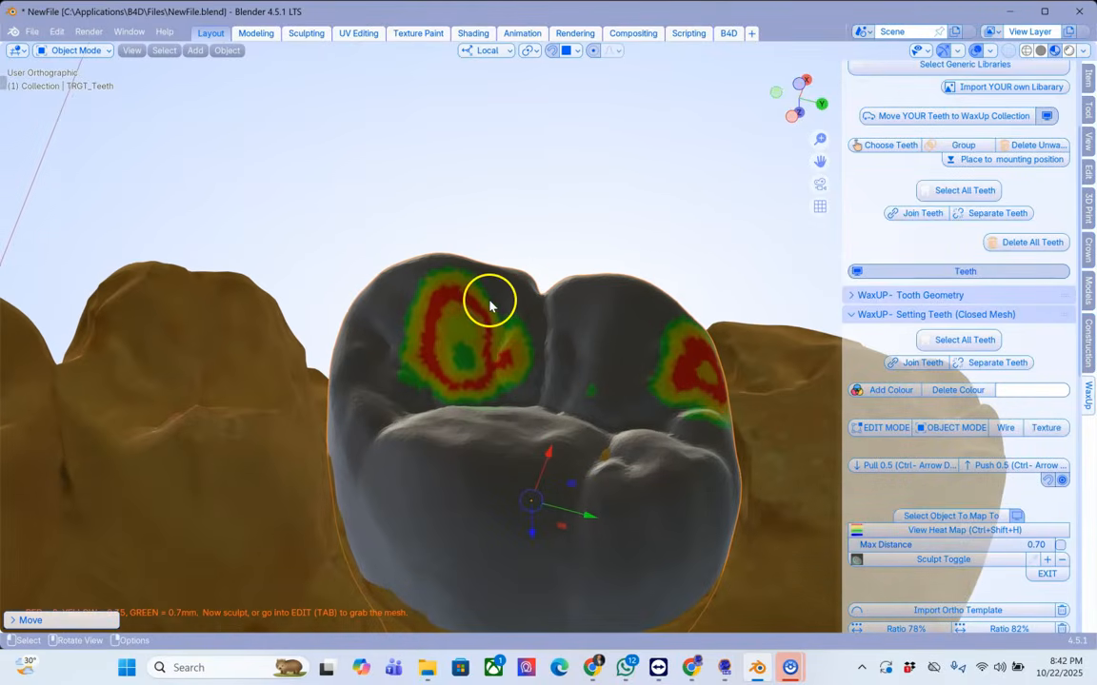
Step: In edit mode, pull back the molar's mesial cusp area with proportional grab to reduce heavy contact
{"action": "key", "text": "Tab"}
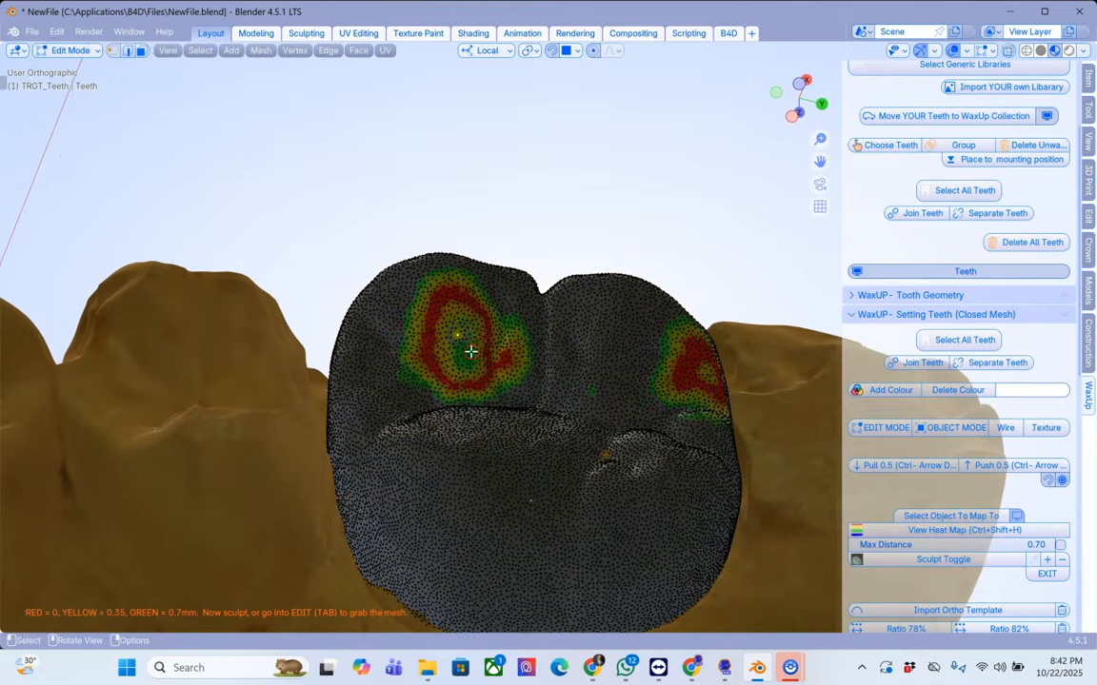
{"action": "key", "text": "g"}
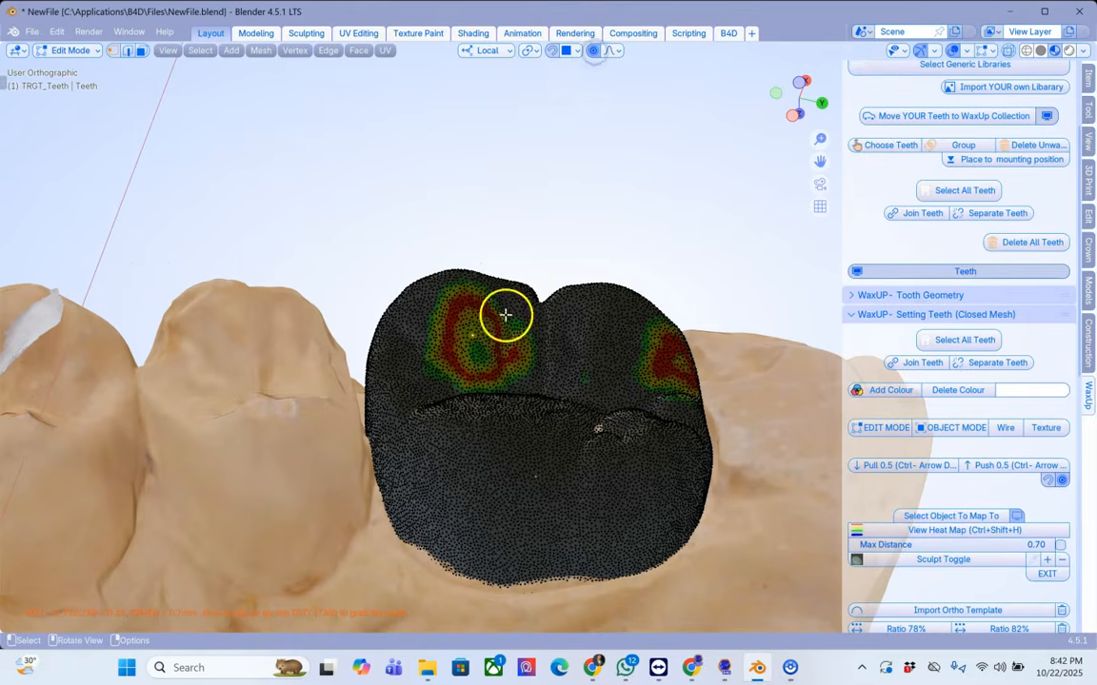
{"action": "key", "text": "g"}
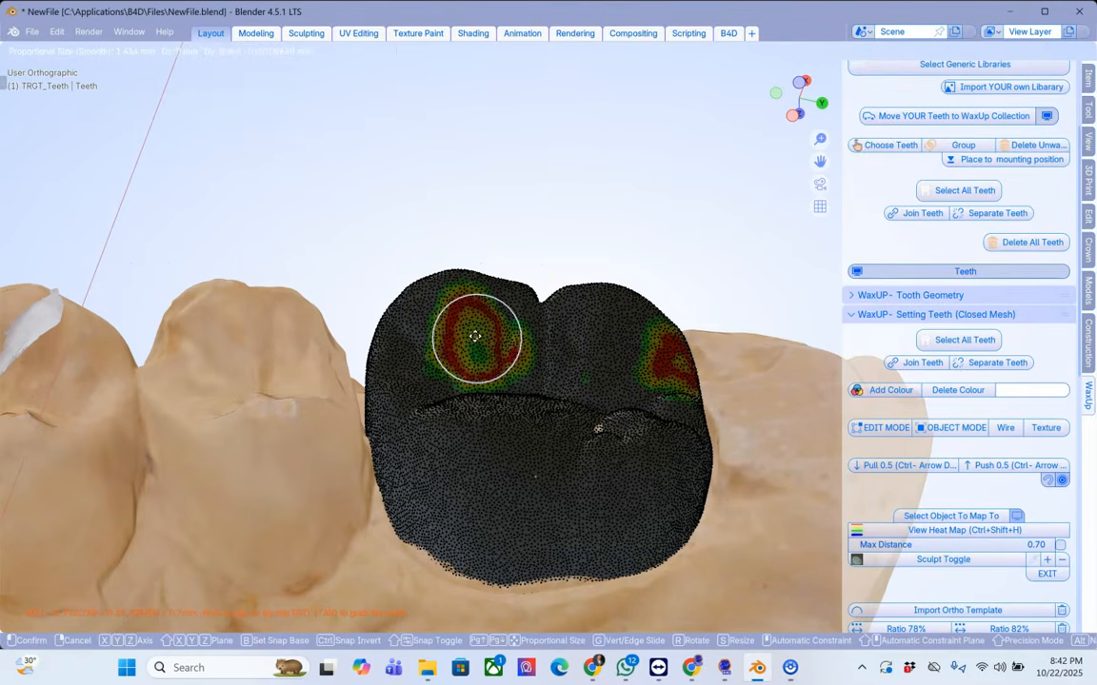
{"action": "left_click", "coordinate": [471, 363]}
{"action": "middle_click_drag", "start_coordinate": [471, 365], "coordinate": [558, 369]}
{"action": "left_click", "coordinate": [463, 350]}
{"action": "key", "text": "g"}
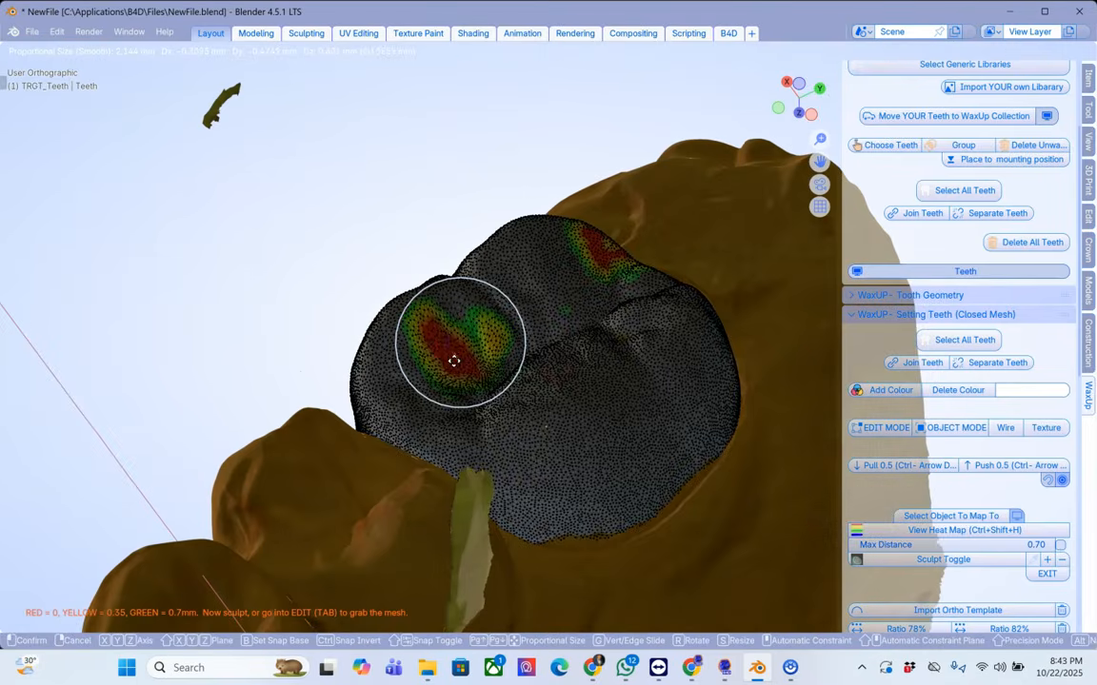
{"action": "left_click", "coordinate": [449, 363]}
Step: Pull back the distal cusp contact area the same way and return to object mode
{"action": "left_click", "coordinate": [607, 252]}
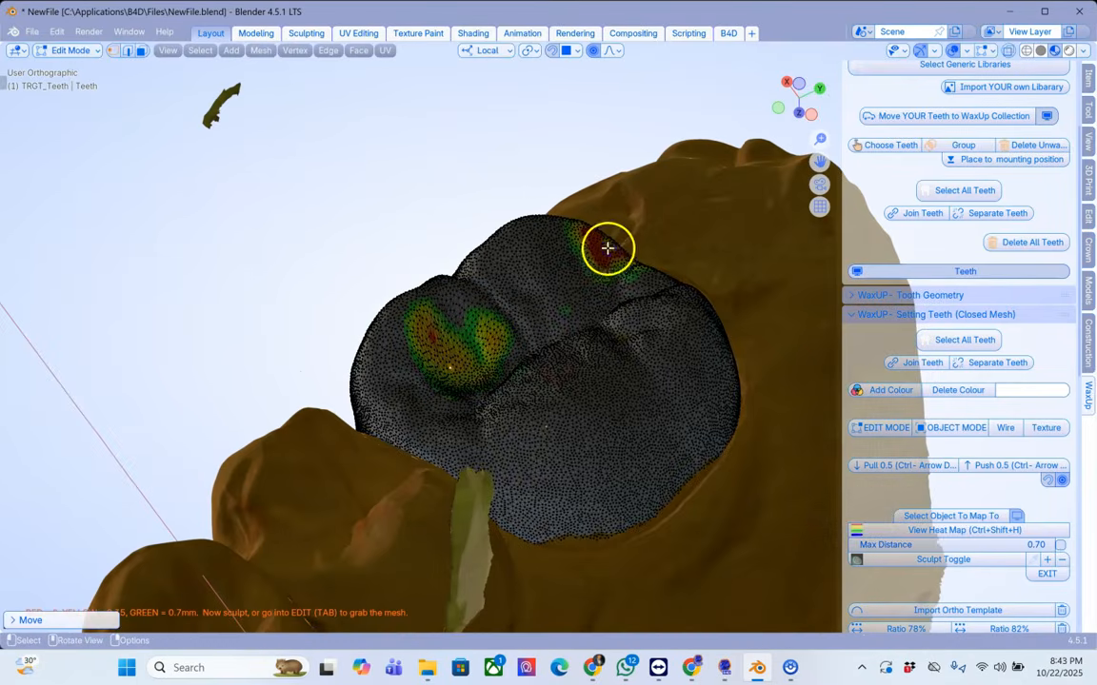
{"action": "key", "text": "g"}
{"action": "left_click", "coordinate": [607, 253]}
{"action": "middle_click_drag", "start_coordinate": [608, 310], "coordinate": [545, 286]}
{"action": "key", "text": "Tab"}
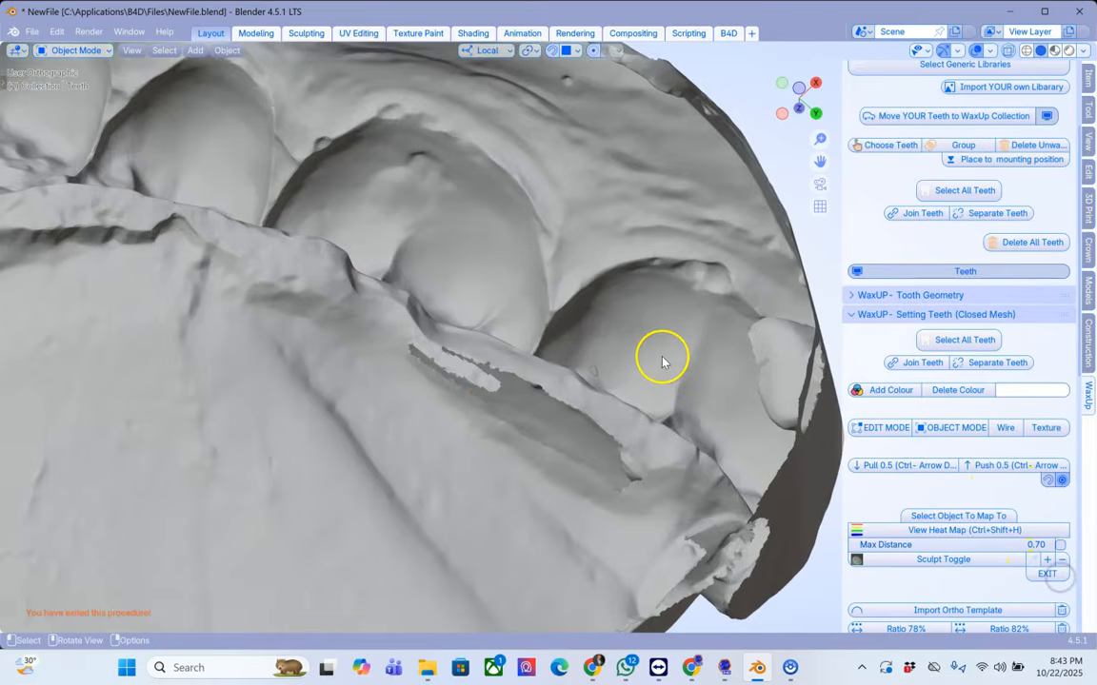
Step: Exit the heat-map procedure and set the viewport object colour to Texture
{"action": "scroll", "coordinate": [671, 360], "scroll_direction": "down", "scroll_amount": 2}
{"action": "middle_click_drag", "start_coordinate": [674, 358], "coordinate": [661, 419]}
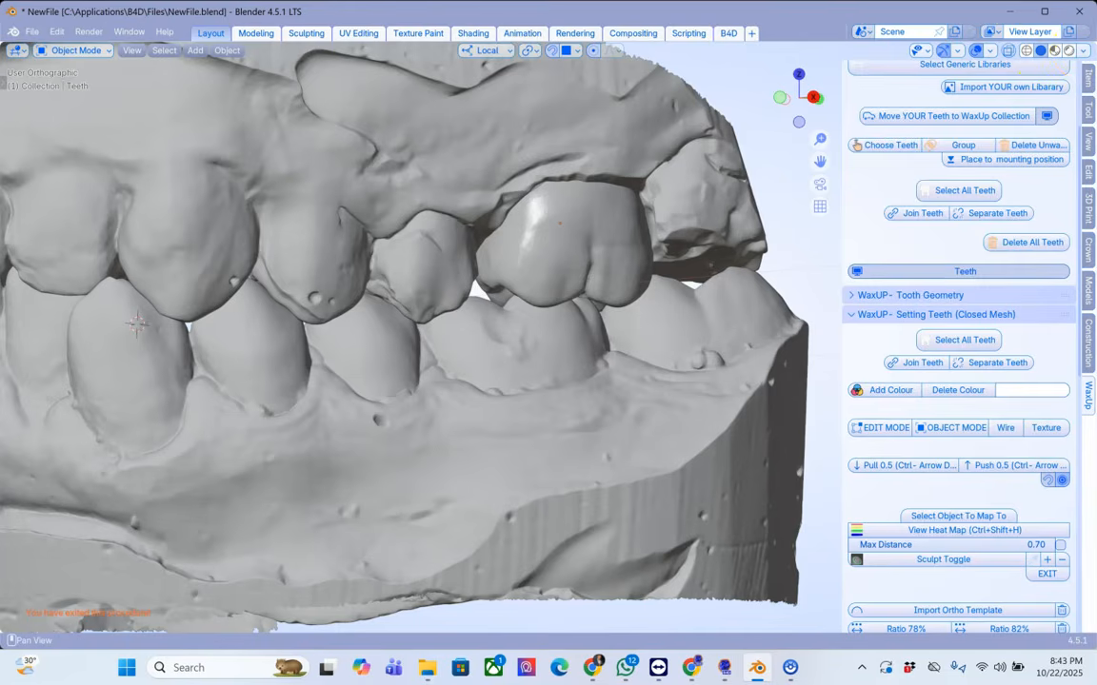
{"action": "left_click", "coordinate": [978, 48]}
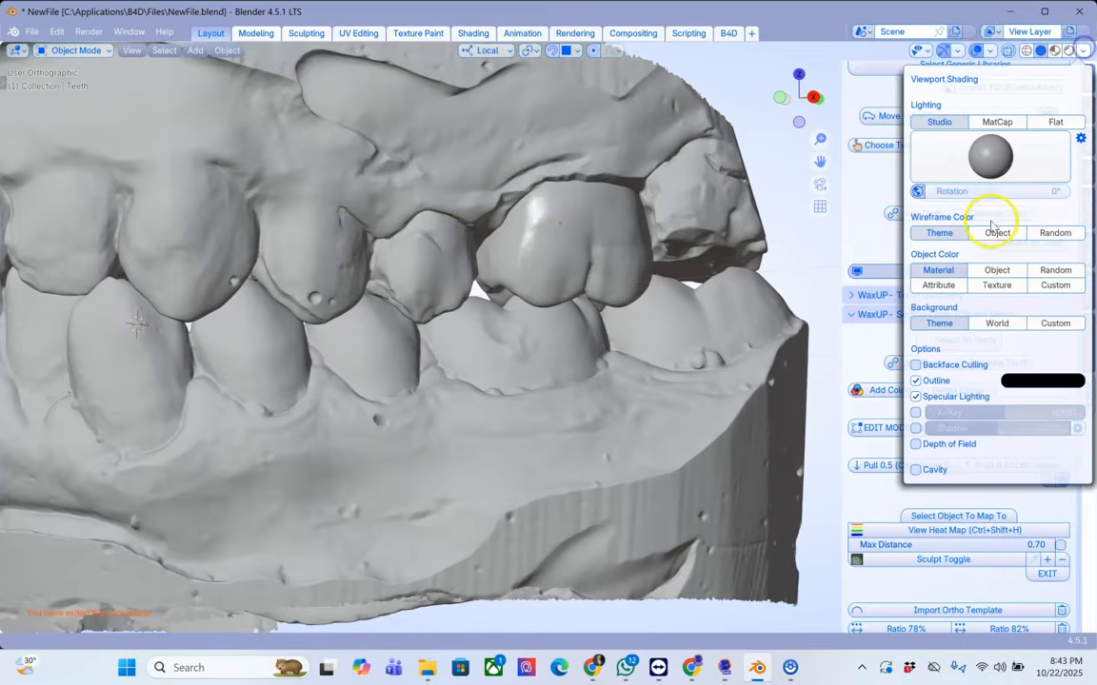
{"action": "left_click", "coordinate": [1000, 284]}
{"action": "scroll", "coordinate": [583, 287], "scroll_direction": "down", "scroll_amount": 2}
{"action": "mouse_move", "coordinate": [583, 287]}
{"action": "middle_mouse_down"}
{"action": "mouse_move", "coordinate": [579, 252]}
{"action": "mouse_move", "coordinate": [583, 287]}
{"action": "mouse_move", "coordinate": [624, 299]}
{"action": "middle_mouse_up"}
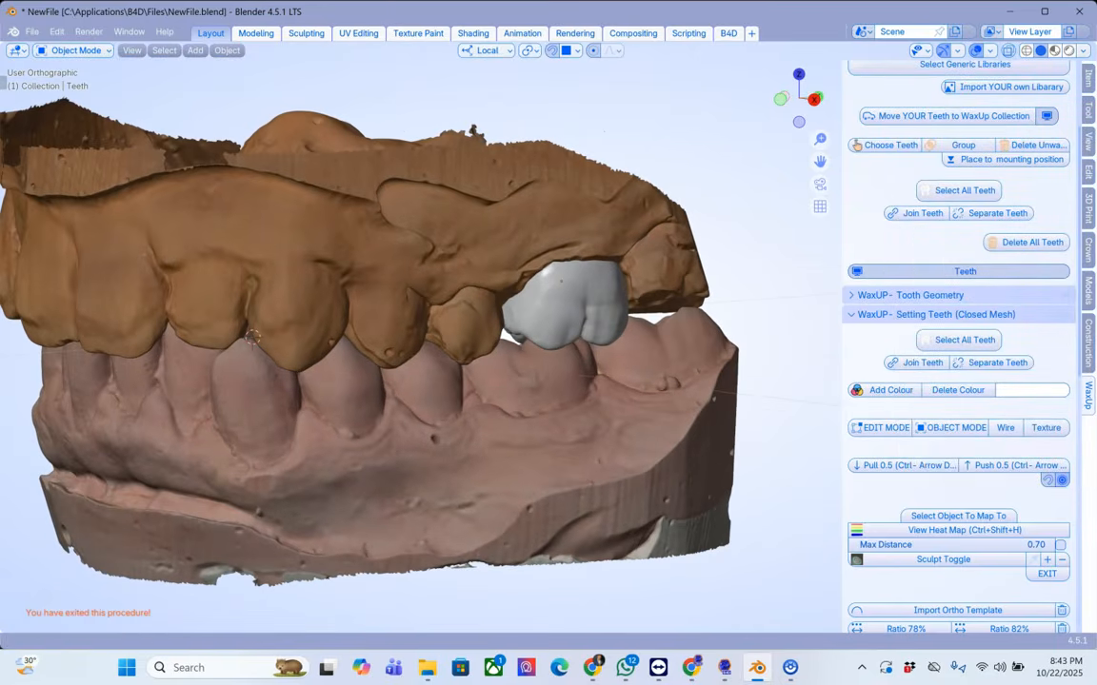
Step: Open the Crown & Bridge module, select the upper model and send it to the Working Models collection
{"action": "left_click", "coordinate": [1088, 249]}
{"action": "left_click", "coordinate": [522, 210]}
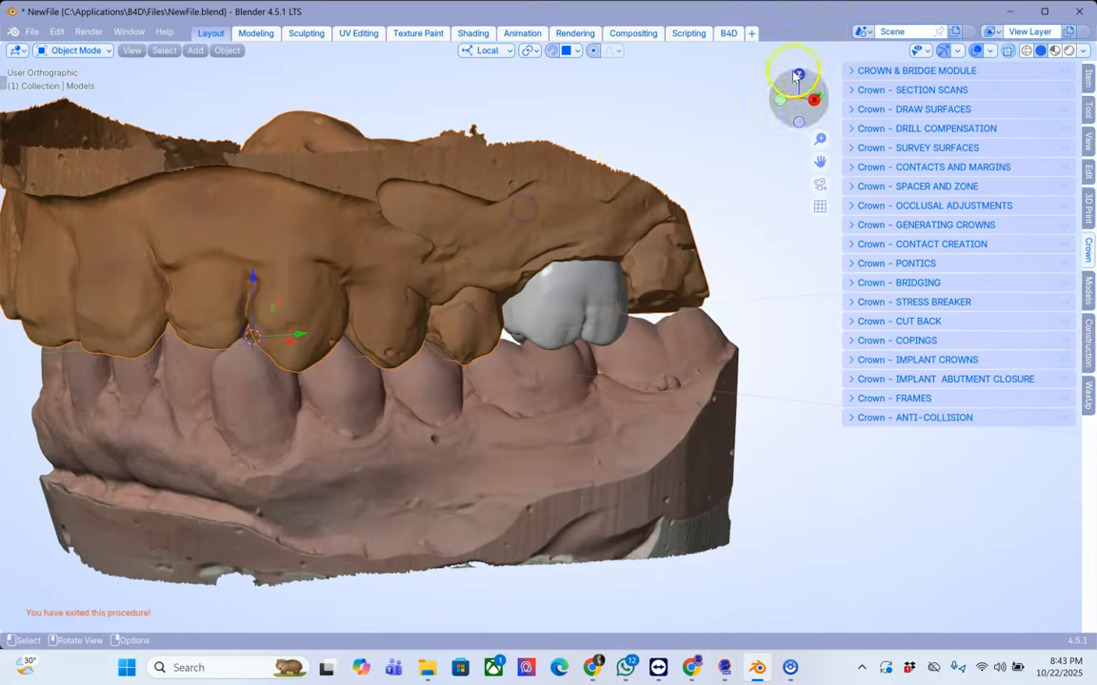
{"action": "left_click", "coordinate": [854, 72]}
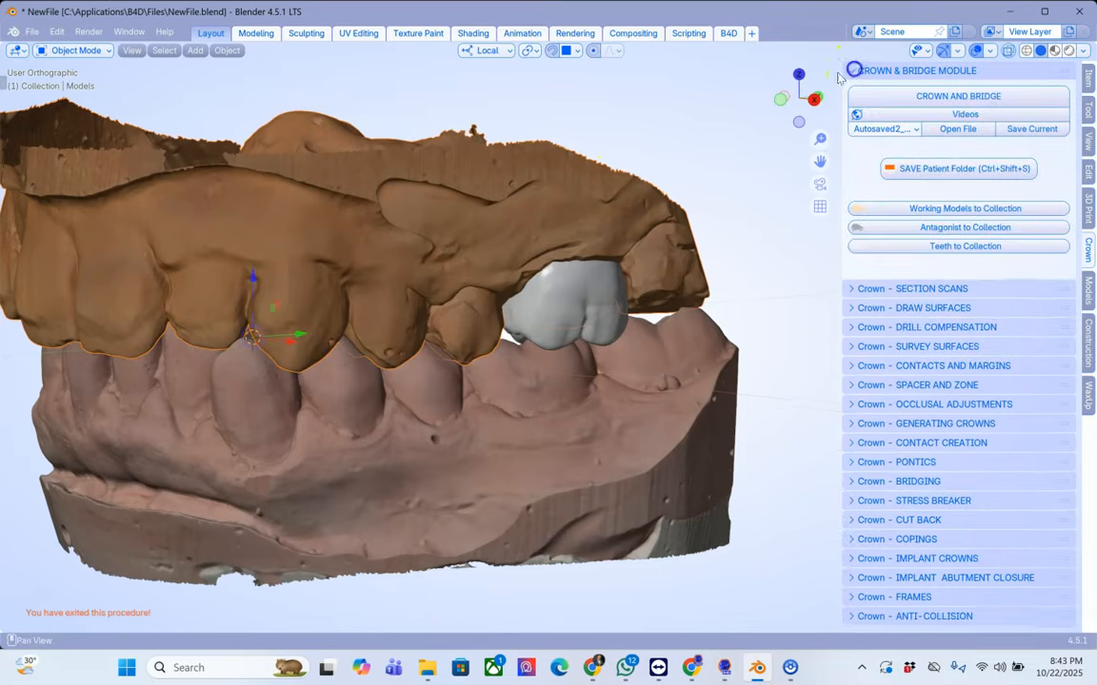
{"action": "left_click", "coordinate": [926, 209]}
Step: Send the lower model to the Antagonist collection and the placed molar to the Teeth collection
{"action": "left_click", "coordinate": [605, 419]}
{"action": "left_click", "coordinate": [862, 227]}
{"action": "left_click", "coordinate": [619, 290]}
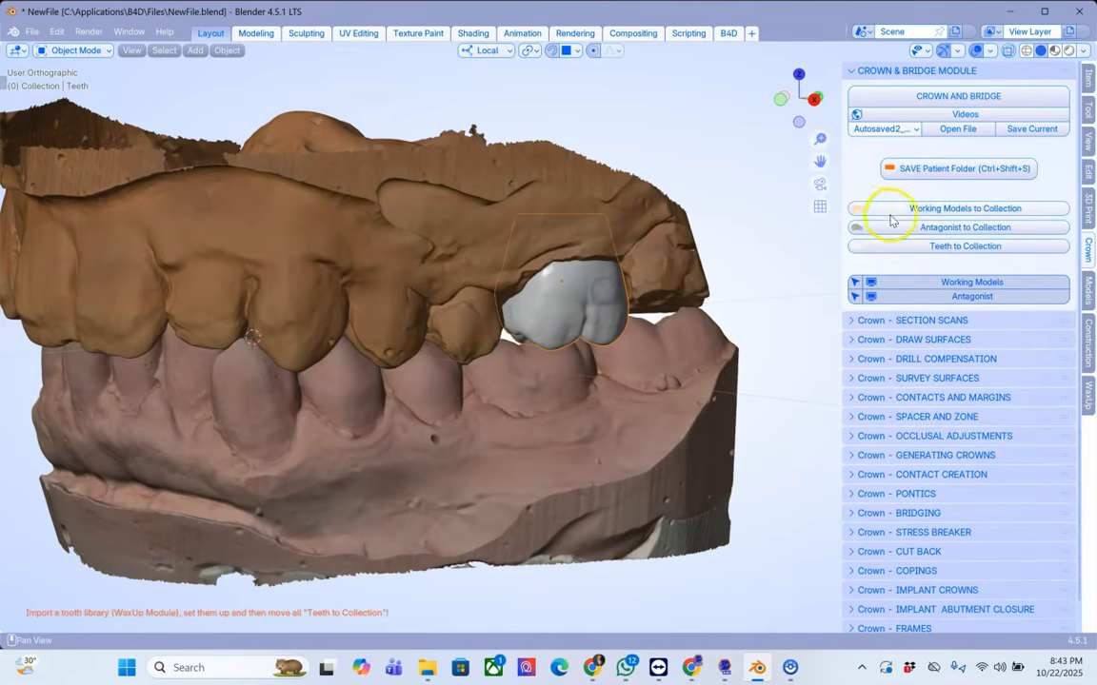
{"action": "left_click", "coordinate": [928, 247]}
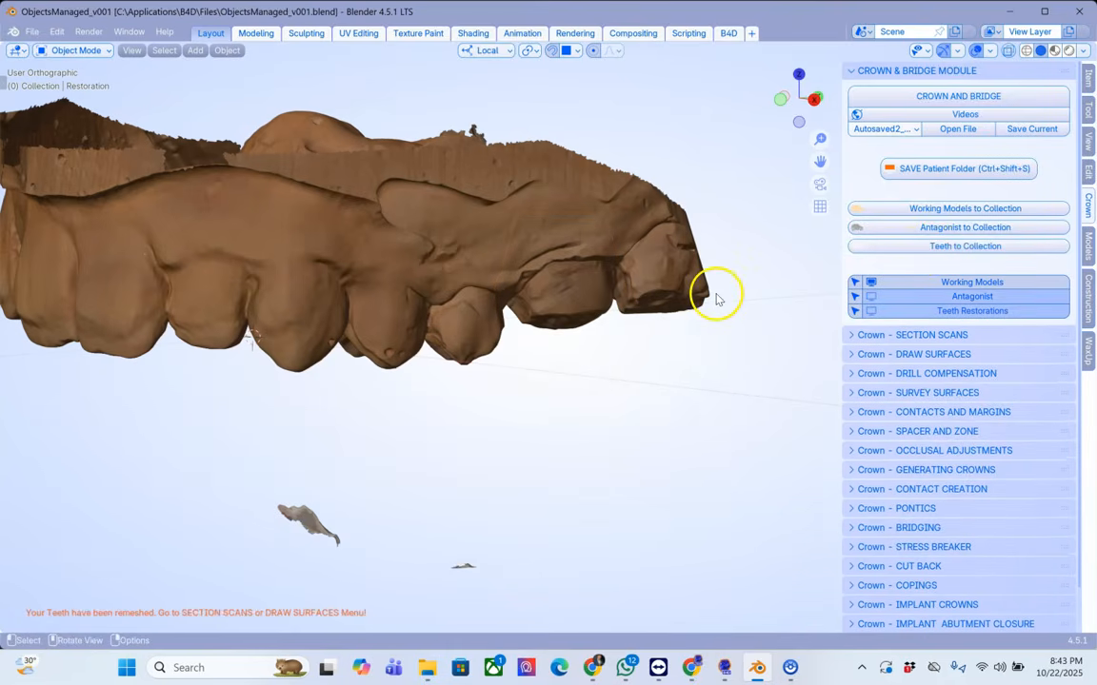
Step: Delete the small stray fragment floating below the upper model
{"action": "middle_click_drag", "start_coordinate": [634, 368], "coordinate": [600, 352]}
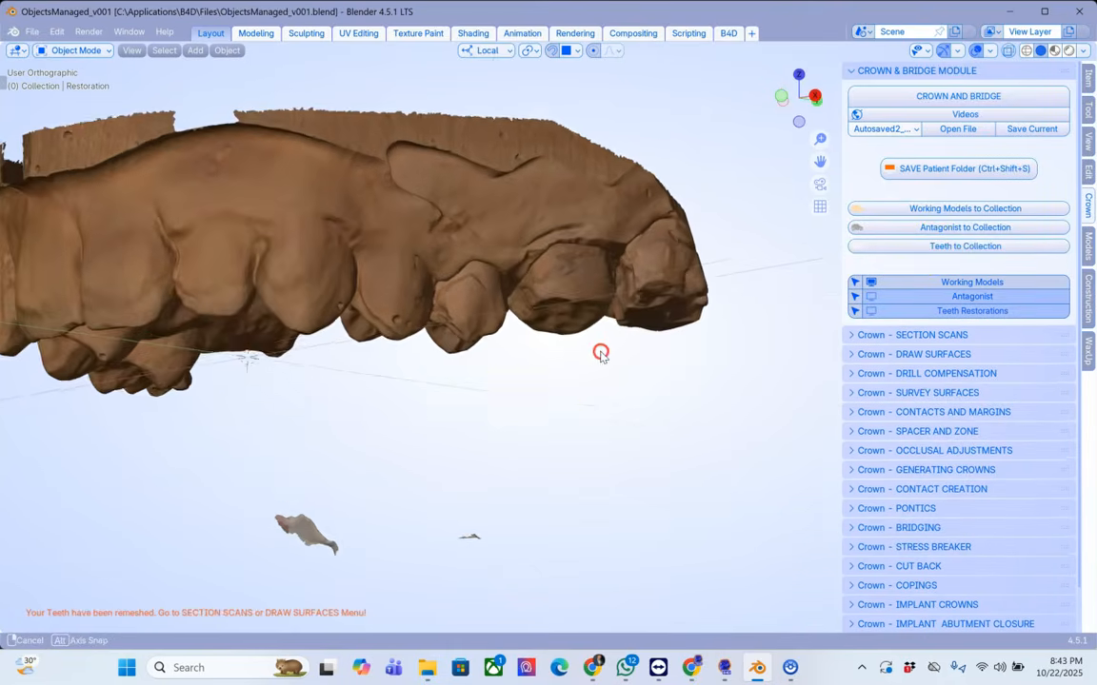
{"action": "scroll", "coordinate": [514, 404], "scroll_direction": "down", "scroll_amount": 2}
{"action": "left_click_drag", "start_coordinate": [319, 429], "coordinate": [325, 479]}
{"action": "left_click_drag", "start_coordinate": [584, 515], "coordinate": [584, 515]}
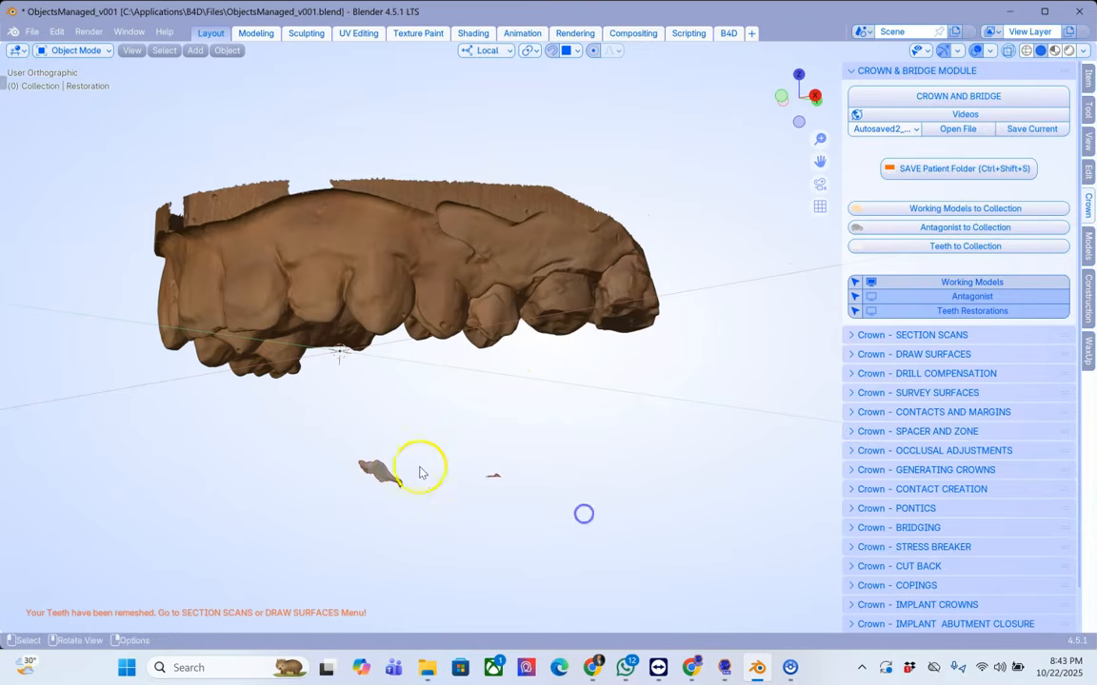
{"action": "key", "text": "x"}
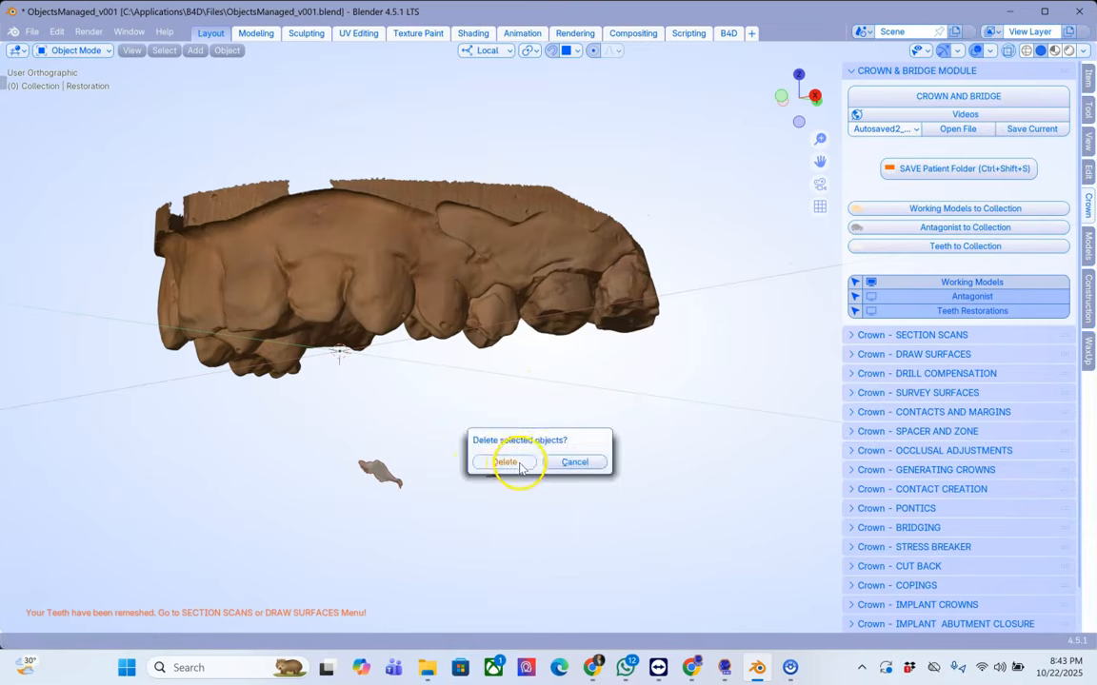
{"action": "left_click", "coordinate": [519, 465]}
Step: Select the upper working model, start Drawing under Draw Surfaces and place the first margin point at the molar's cervical edge
{"action": "middle_click_drag", "start_coordinate": [533, 416], "coordinate": [410, 172]}
{"action": "scroll", "coordinate": [591, 428], "scroll_direction": "up", "scroll_amount": 4}
{"action": "middle_click_drag", "start_coordinate": [591, 428], "coordinate": [555, 291], "text": "shift"}
{"action": "scroll", "coordinate": [555, 291], "scroll_direction": "up", "scroll_amount": 2}
{"action": "left_click", "coordinate": [322, 459]}
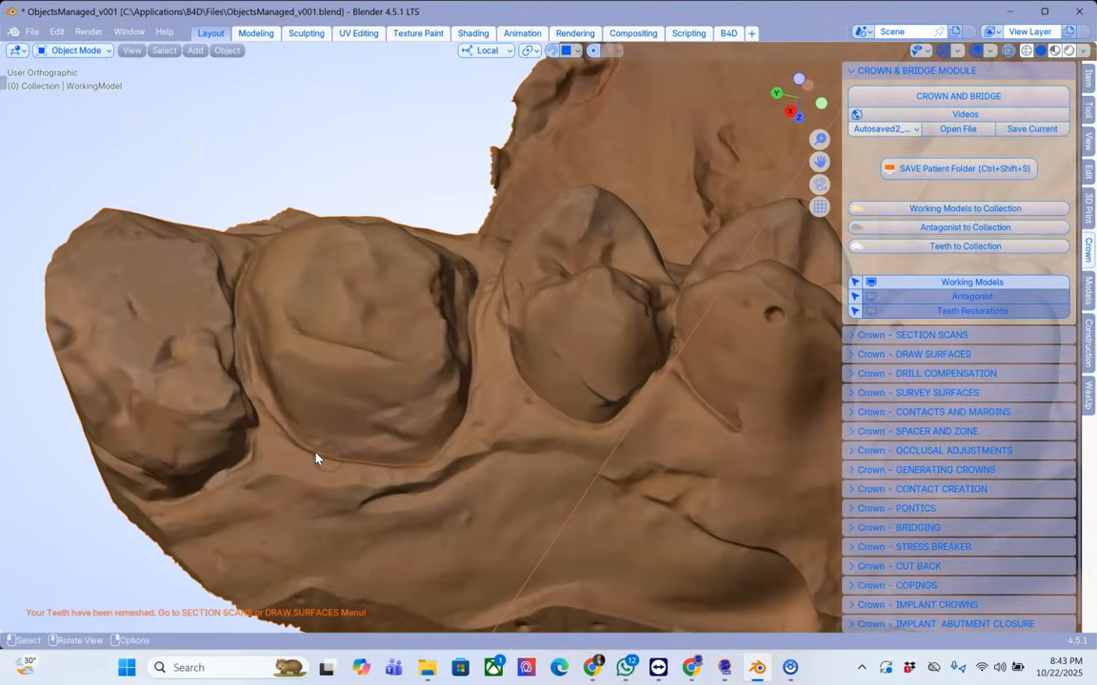
{"action": "right_click", "coordinate": [316, 456], "text": "shift"}
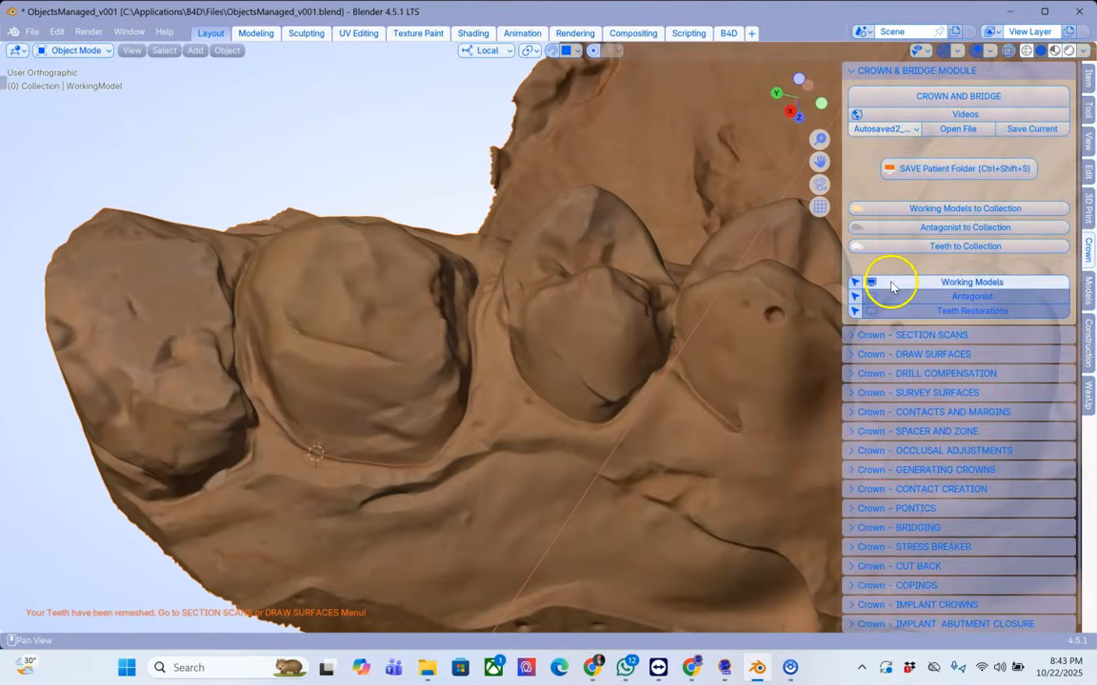
{"action": "left_click", "coordinate": [856, 355]}
{"action": "scroll", "coordinate": [959, 343], "scroll_direction": "down", "scroll_amount": 3}
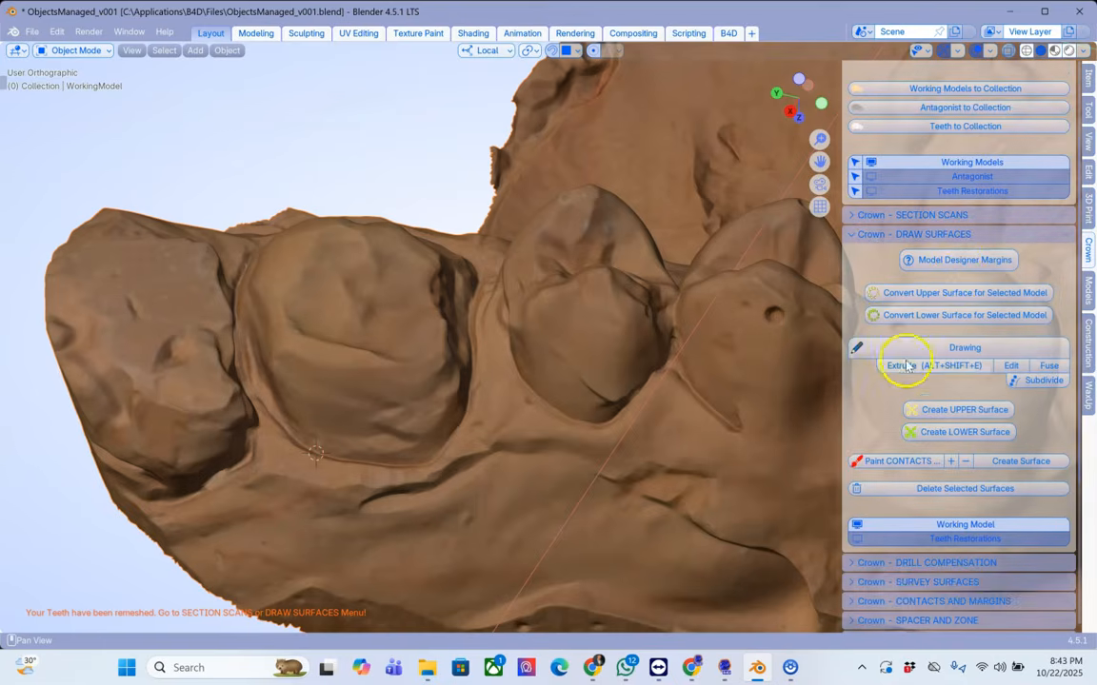
{"action": "left_click", "coordinate": [955, 352]}
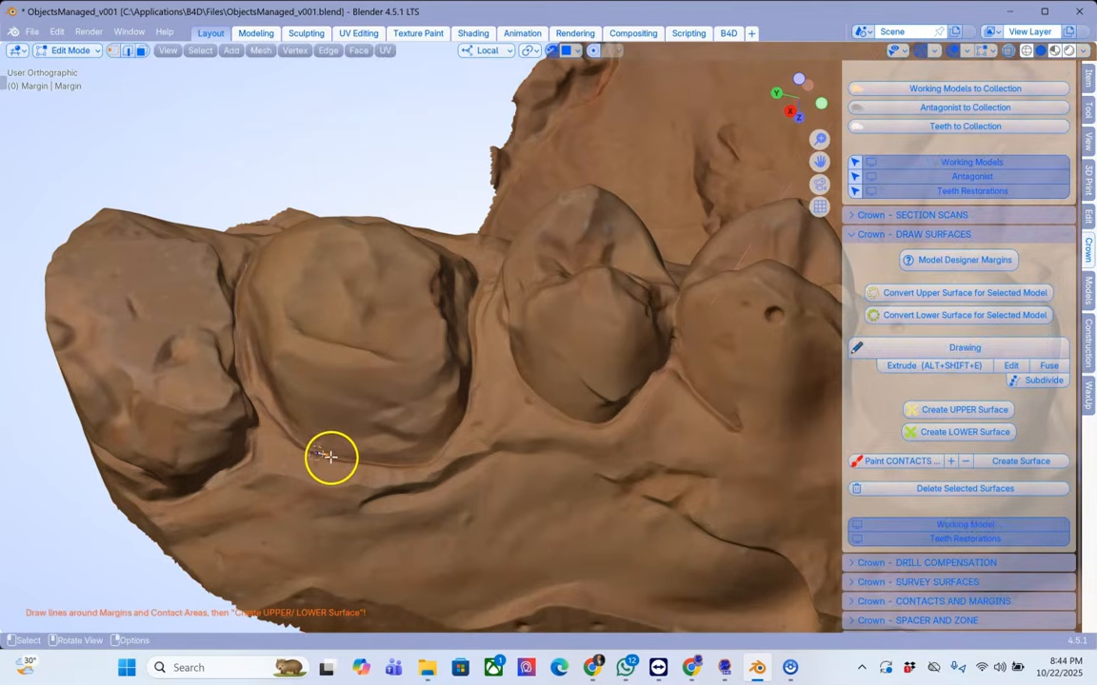
{"action": "left_click", "coordinate": [327, 455]}
{"action": "left_click", "coordinate": [334, 458]}
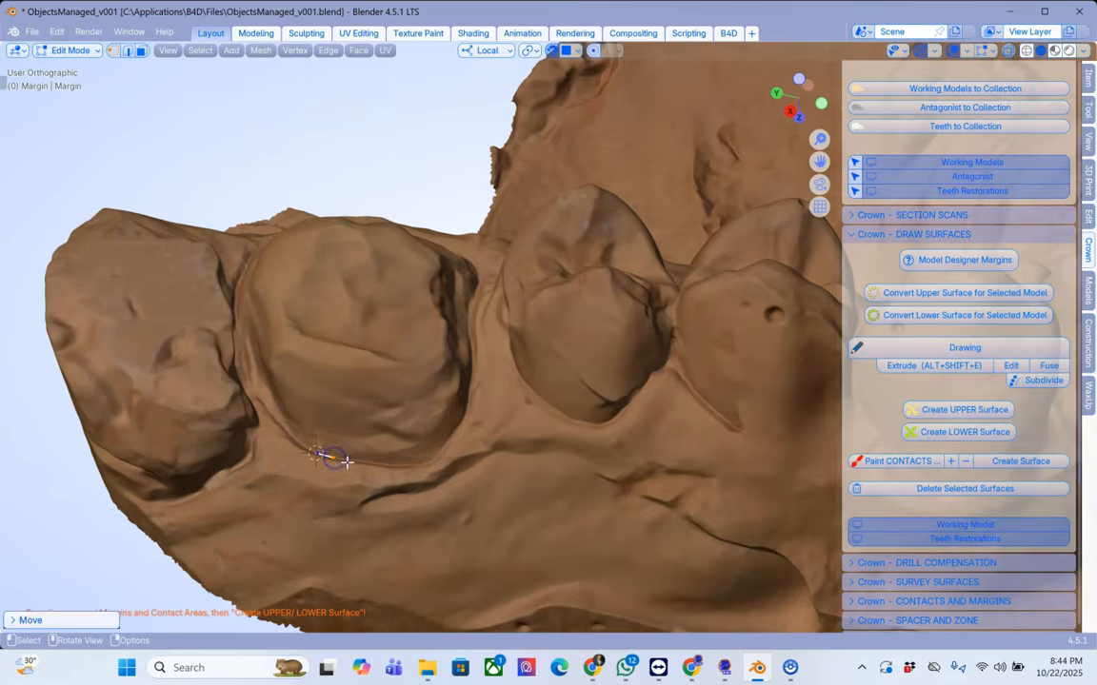
Step: Extrude the margin line around the molar's cervical edge until it forms a closed loop
{"action": "scroll", "coordinate": [387, 457], "scroll_direction": "up", "scroll_amount": 4}
{"action": "middle_click_drag", "start_coordinate": [387, 460], "coordinate": [408, 372], "text": "shift"}
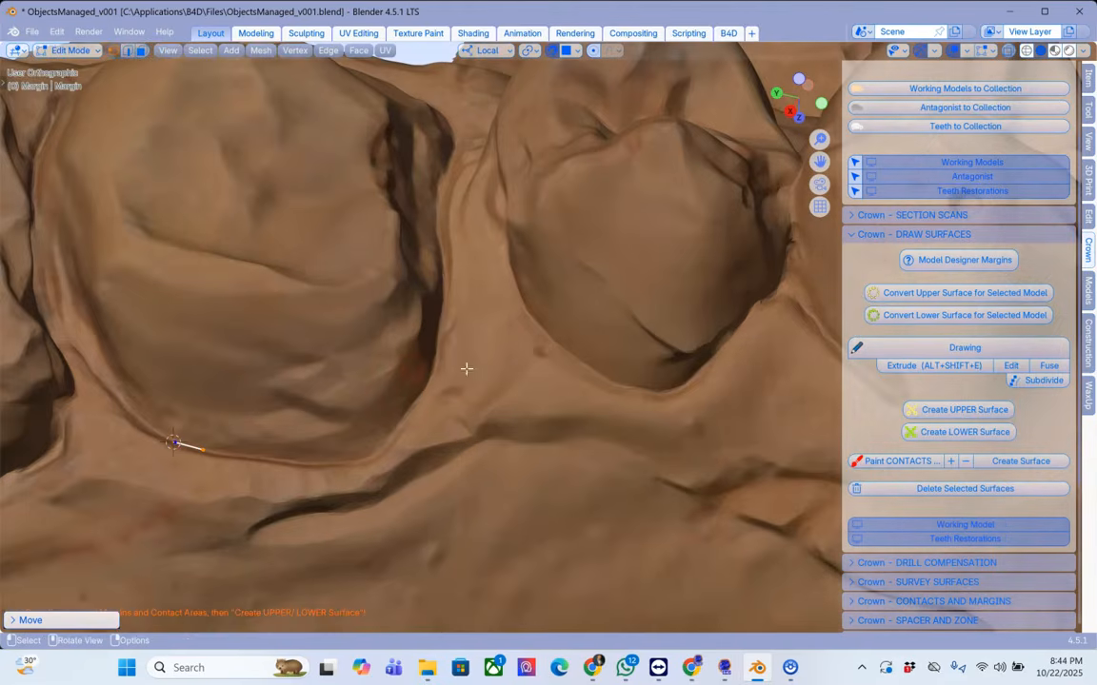
{"action": "left_click", "coordinate": [894, 366]}
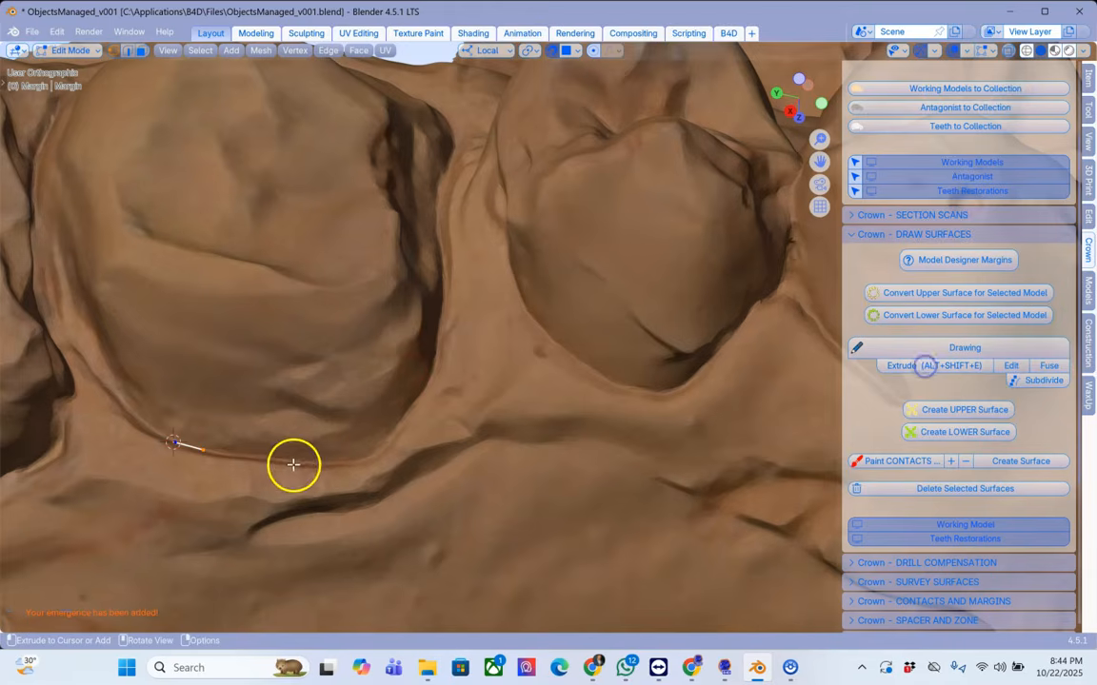
{"action": "left_click_drag", "start_coordinate": [297, 462], "coordinate": [443, 164]}
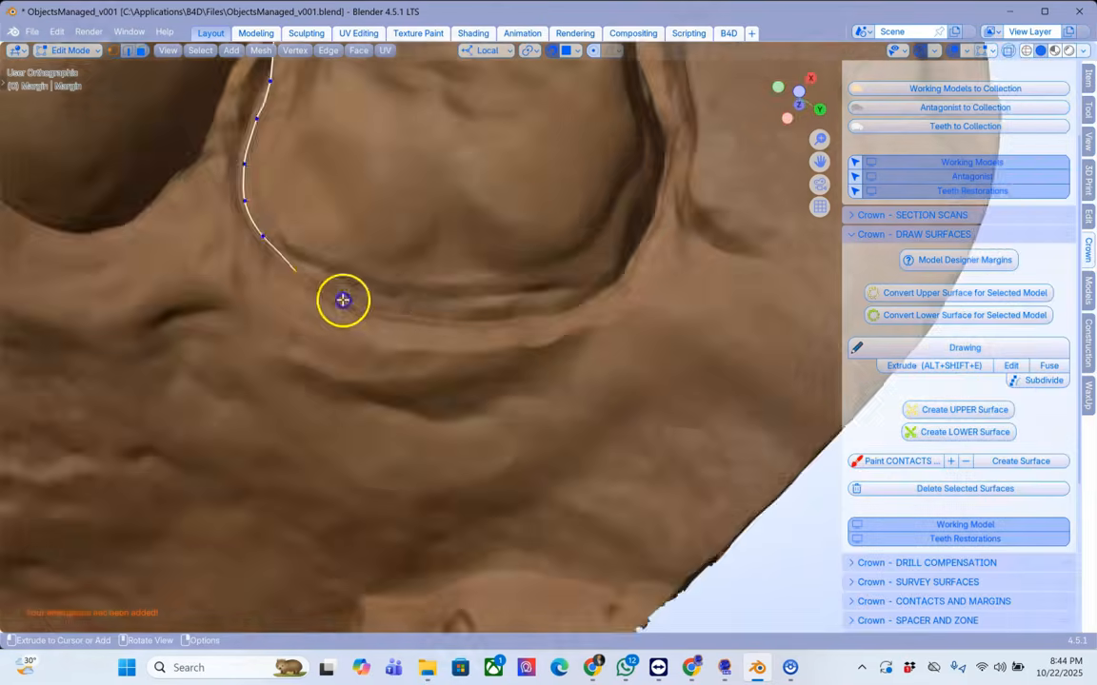
{"action": "scroll", "coordinate": [342, 299], "scroll_direction": "down", "scroll_amount": 3}
{"action": "mouse_move", "coordinate": [391, 348]}
{"action": "left_mouse_down"}
{"action": "mouse_move", "coordinate": [367, 448]}
{"action": "mouse_move", "coordinate": [390, 480]}
{"action": "left_mouse_up"}
{"action": "left_click", "coordinate": [411, 505]}
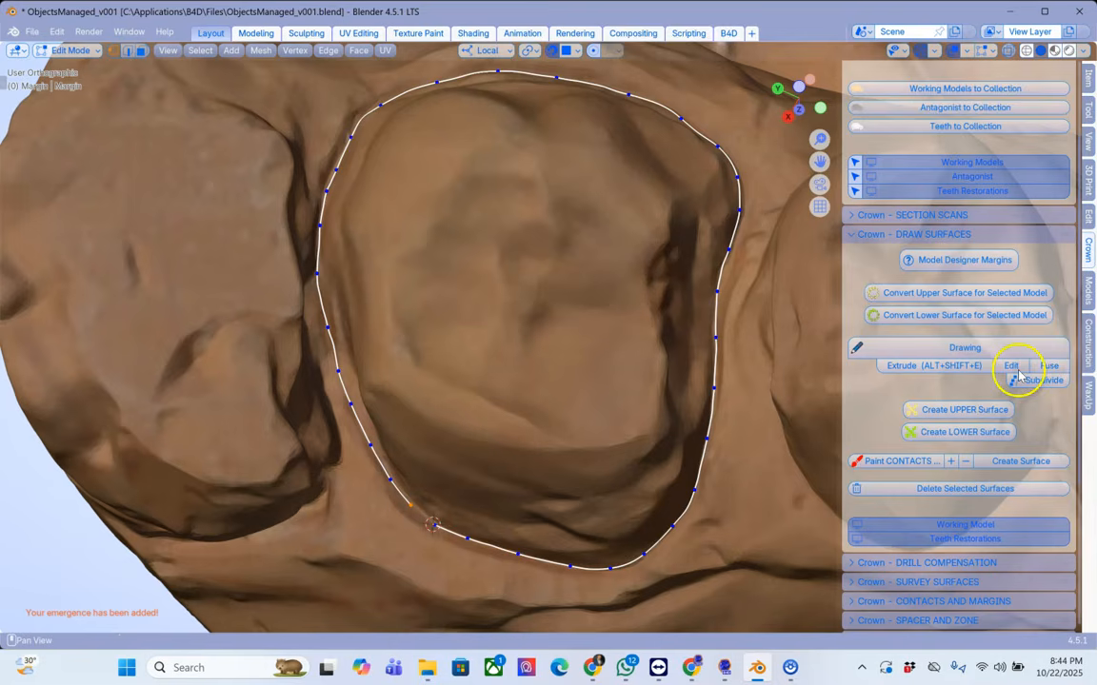
{"action": "middle_click_drag", "start_coordinate": [759, 440], "coordinate": [731, 449]}
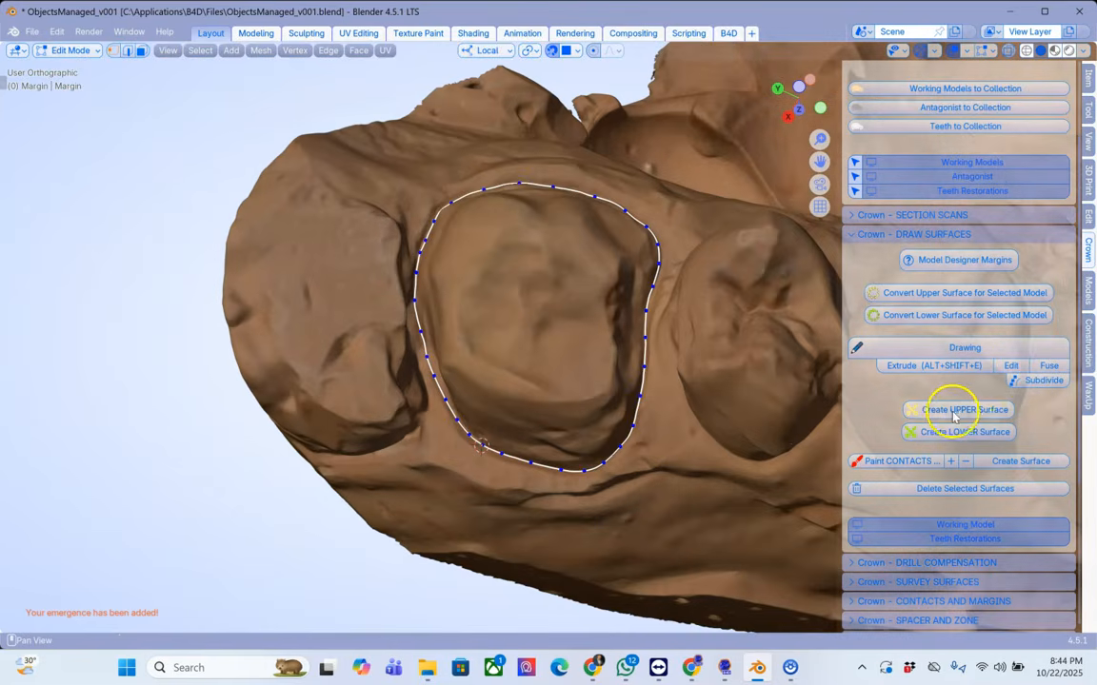
Step: Create the upper surface from the closed margin line
{"action": "left_click", "coordinate": [971, 411]}
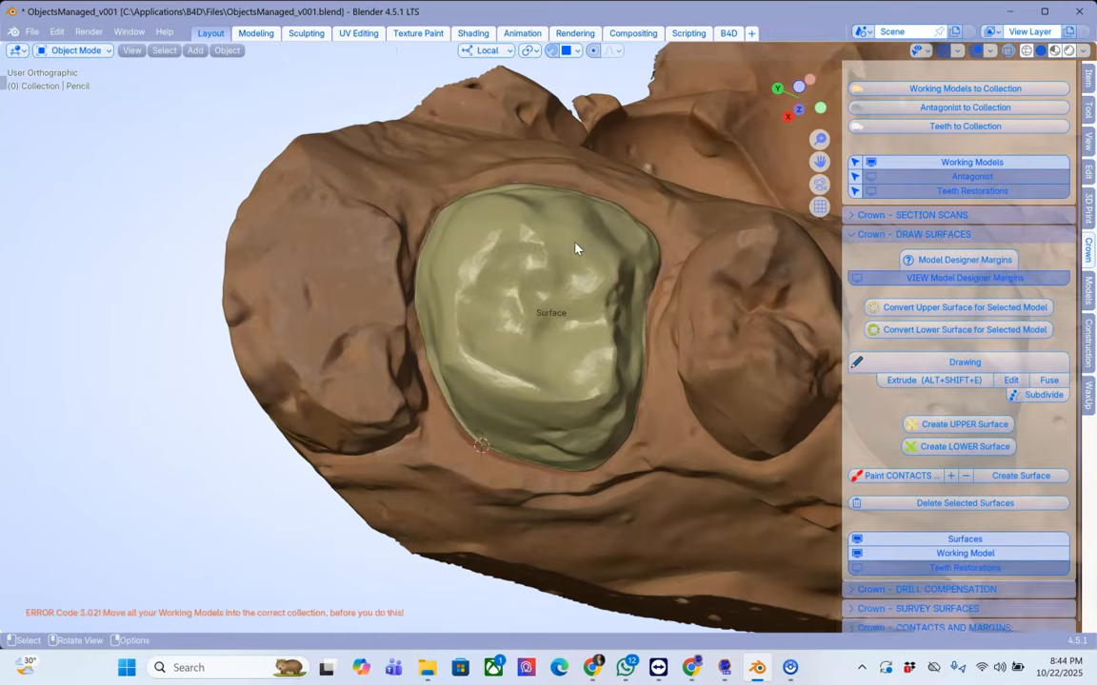
{"action": "middle_click_drag", "start_coordinate": [596, 304], "coordinate": [609, 528]}
{"action": "left_click", "coordinate": [578, 337]}
{"action": "mouse_move", "coordinate": [567, 354]}
{"action": "middle_mouse_down"}
{"action": "mouse_move", "coordinate": [565, 337]}
{"action": "mouse_move", "coordinate": [573, 345]}
{"action": "middle_mouse_up"}
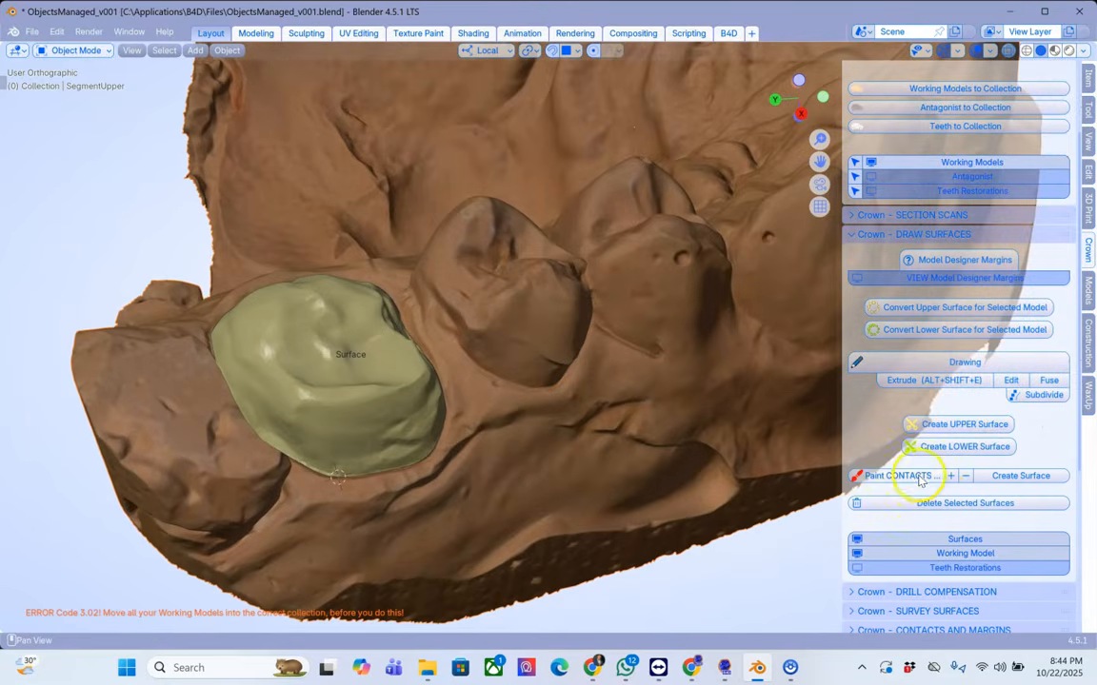
Step: Paint the contact areas on the neighbouring teeth with Paint Contacts and create surfaces from them
{"action": "left_click", "coordinate": [900, 475]}
{"action": "left_click", "coordinate": [471, 230]}
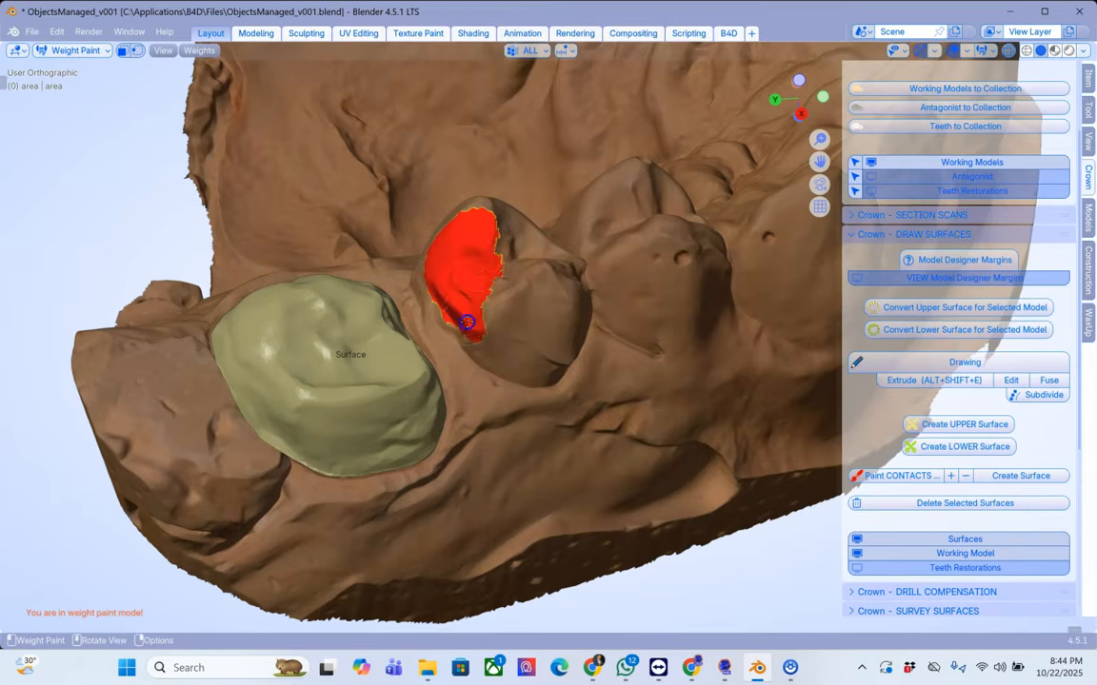
{"action": "middle_click_drag", "start_coordinate": [562, 313], "coordinate": [540, 243]}
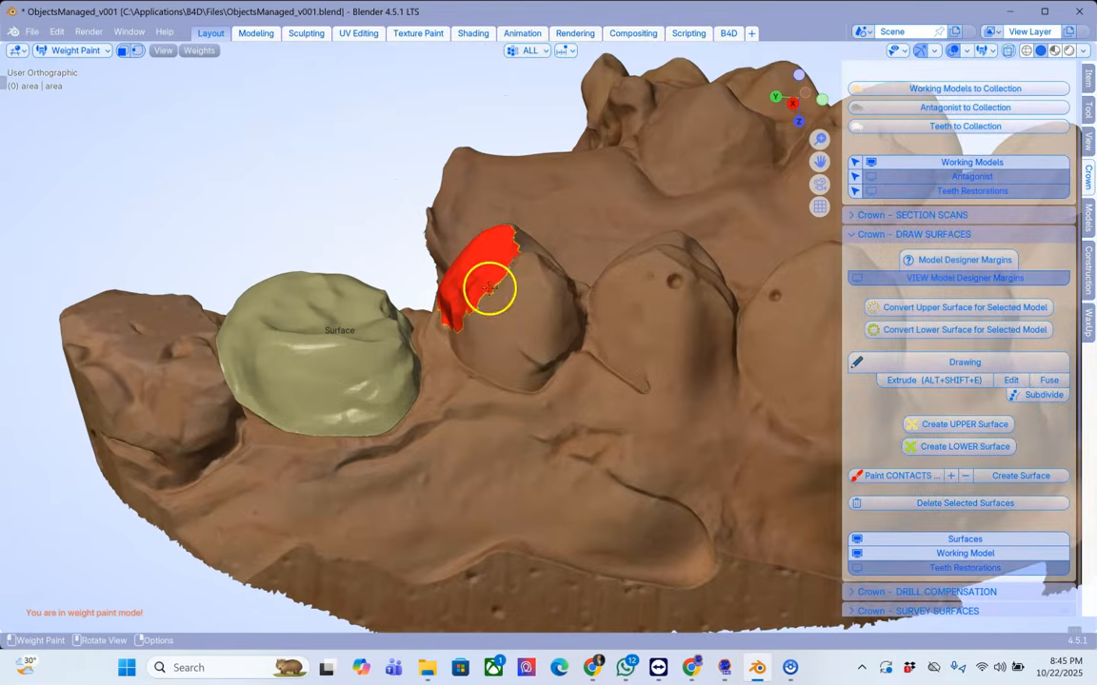
{"action": "middle_click_drag", "start_coordinate": [305, 335], "coordinate": [202, 241]}
{"action": "mouse_move", "coordinate": [262, 174]}
{"action": "left_mouse_down"}
{"action": "mouse_move", "coordinate": [231, 226]}
{"action": "mouse_move", "coordinate": [219, 281]}
{"action": "mouse_move", "coordinate": [282, 191]}
{"action": "left_mouse_up"}
{"action": "mouse_move", "coordinate": [267, 274]}
{"action": "middle_mouse_down"}
{"action": "mouse_move", "coordinate": [144, 276]}
{"action": "mouse_move", "coordinate": [132, 298]}
{"action": "middle_mouse_up"}
{"action": "left_click_drag", "start_coordinate": [347, 214], "coordinate": [340, 227]}
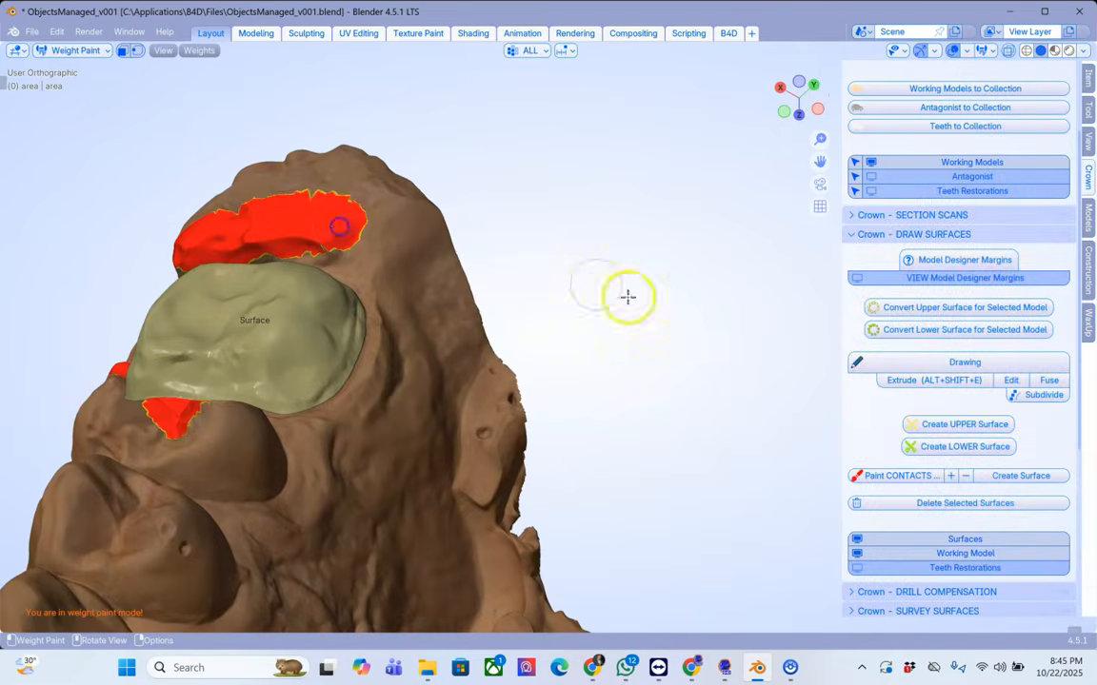
{"action": "left_click", "coordinate": [1015, 476]}
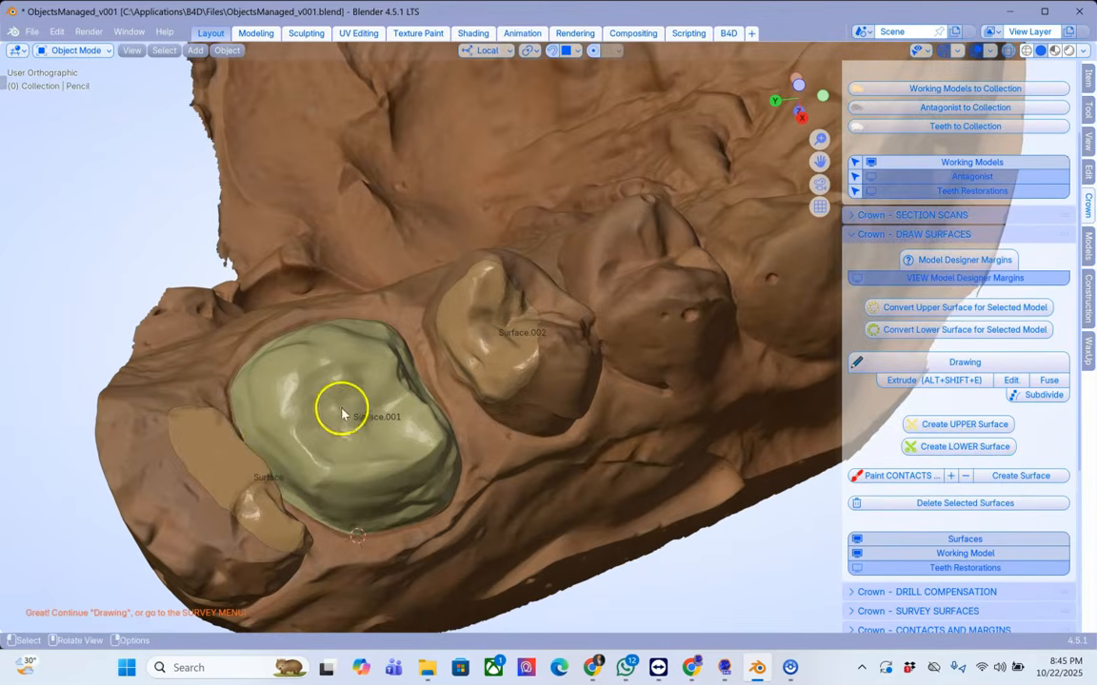
Step: Select the three drawn surfaces on the upper model and run Survey Upper Surfaces
{"action": "left_click", "coordinate": [243, 450]}
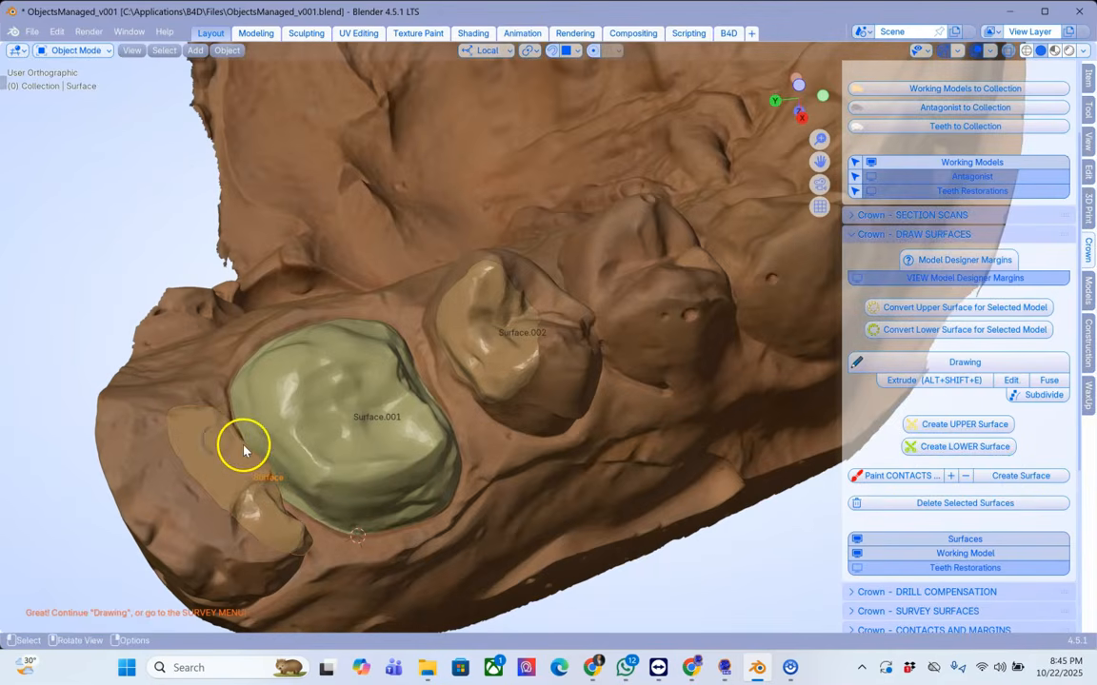
{"action": "left_click", "coordinate": [326, 409], "text": "shift"}
{"action": "left_click", "coordinate": [481, 339], "text": "shift"}
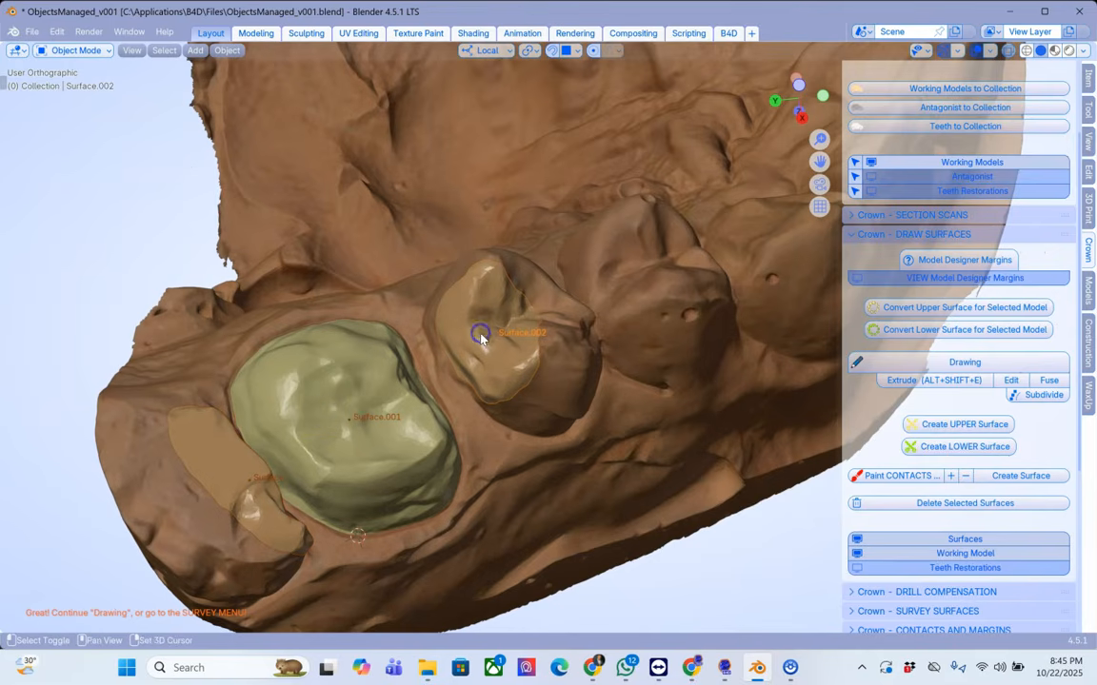
{"action": "scroll", "coordinate": [878, 569], "scroll_direction": "down", "scroll_amount": 2}
{"action": "left_click", "coordinate": [869, 552]}
{"action": "scroll", "coordinate": [880, 543], "scroll_direction": "down", "scroll_amount": 4}
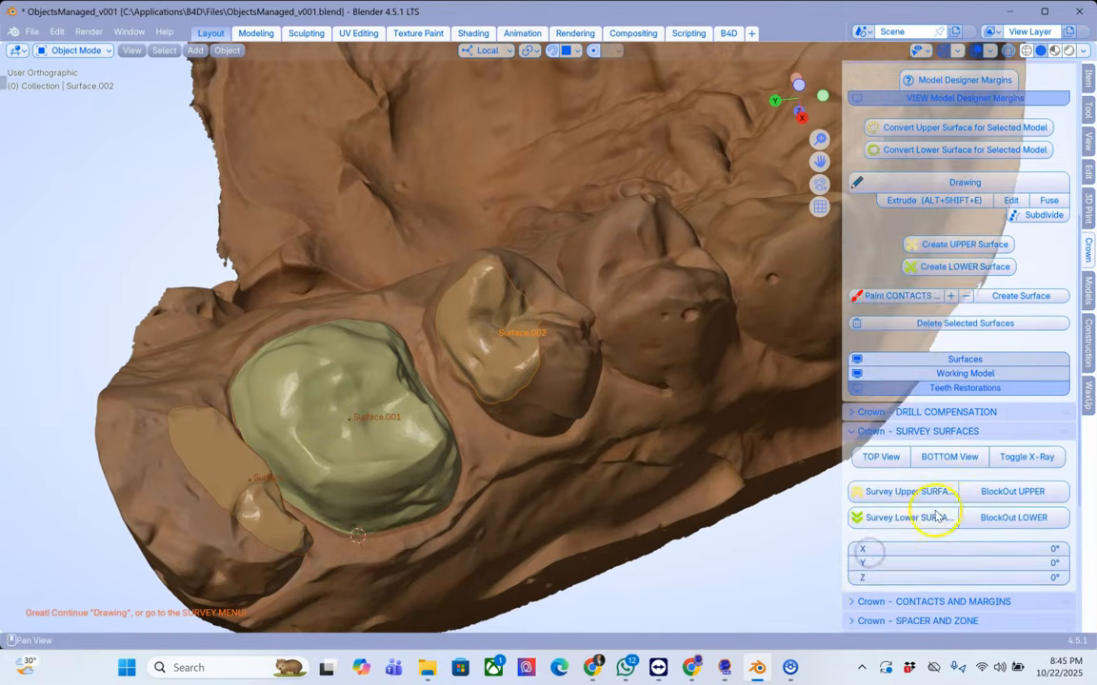
{"action": "left_click", "coordinate": [891, 493]}
Step: Rotate the survey widget in the bottom view to orient the upper path of insertion
{"action": "middle_click_drag", "start_coordinate": [710, 505], "coordinate": [548, 360], "text": "shift"}
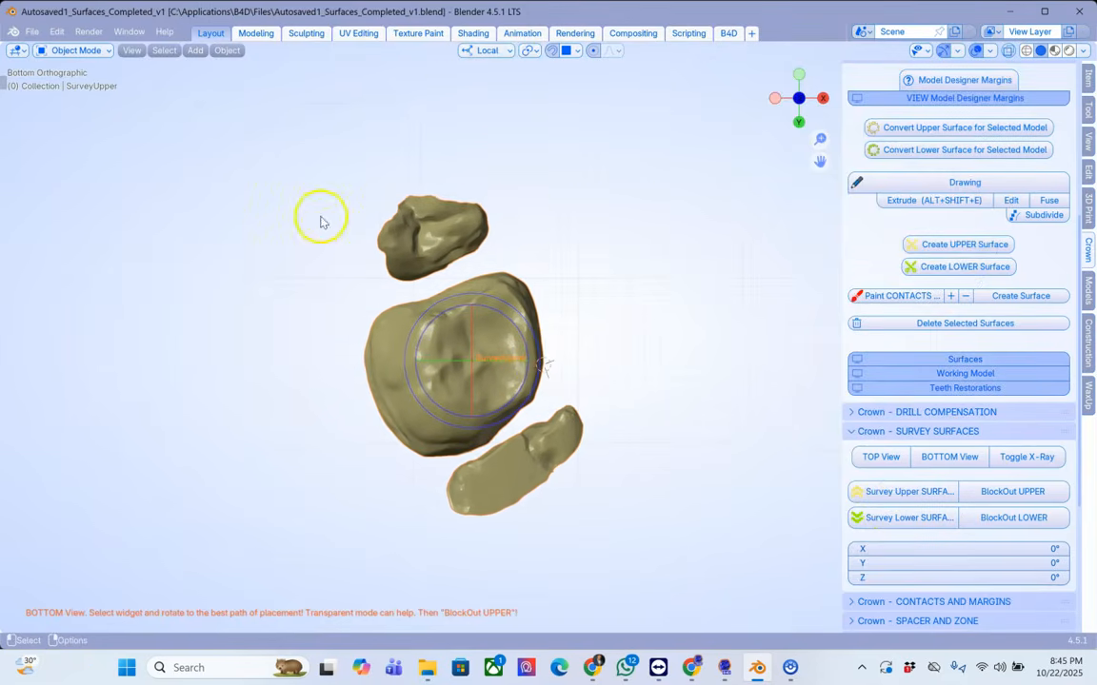
{"action": "left_click", "coordinate": [679, 244]}
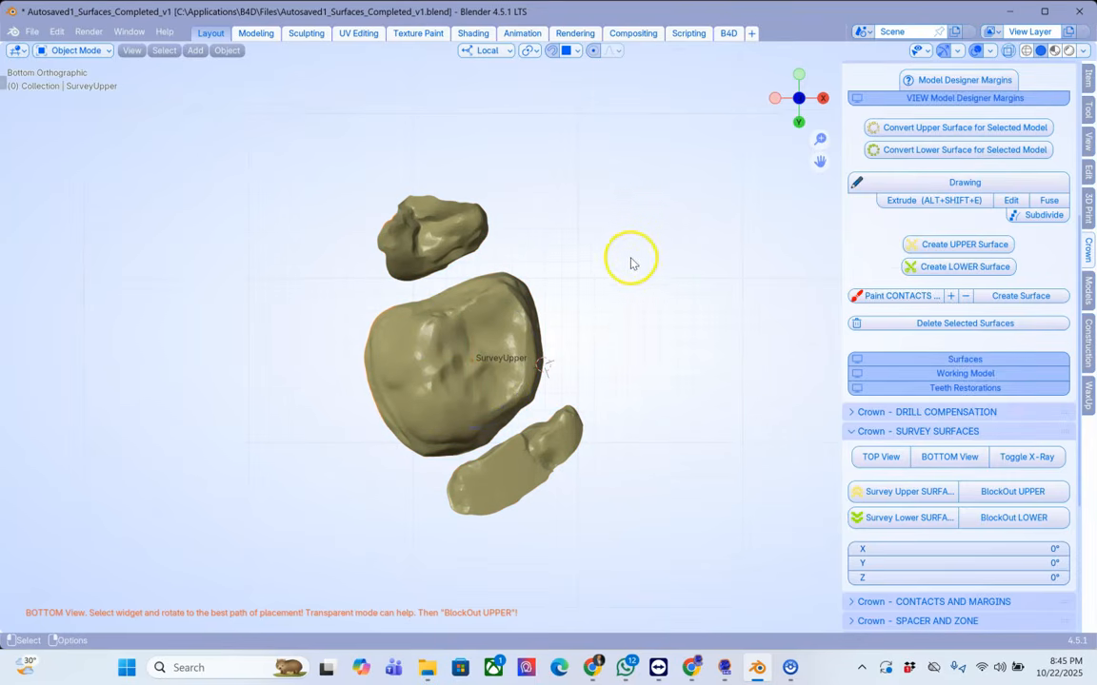
{"action": "middle_click_drag", "start_coordinate": [549, 265], "coordinate": [618, 266], "text": "shift"}
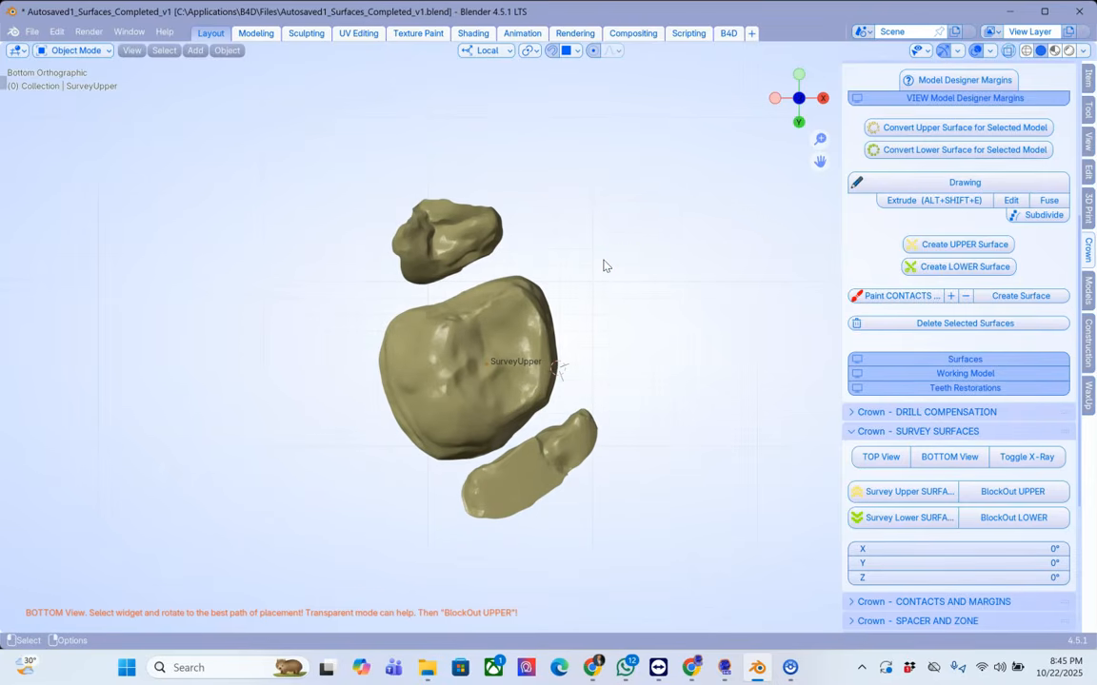
{"action": "scroll", "coordinate": [605, 265], "scroll_direction": "up", "scroll_amount": 3}
{"action": "scroll", "coordinate": [605, 265], "scroll_direction": "down", "scroll_amount": 2}
{"action": "left_click", "coordinate": [490, 313]}
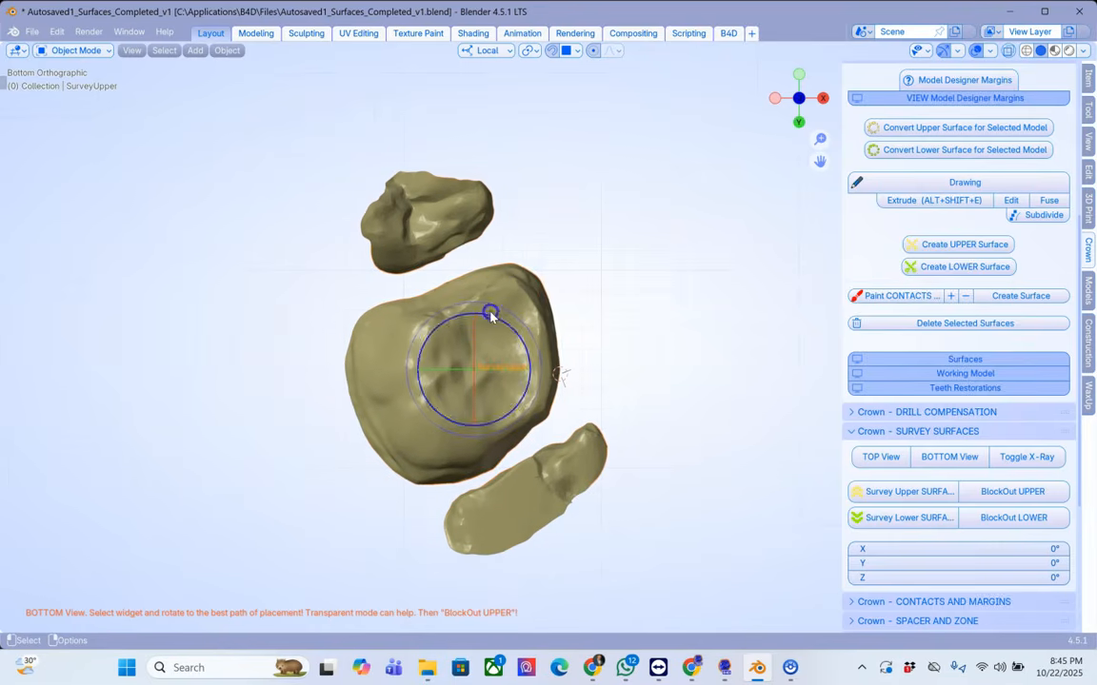
{"action": "middle_click_drag", "start_coordinate": [563, 306], "coordinate": [583, 270], "text": "shift"}
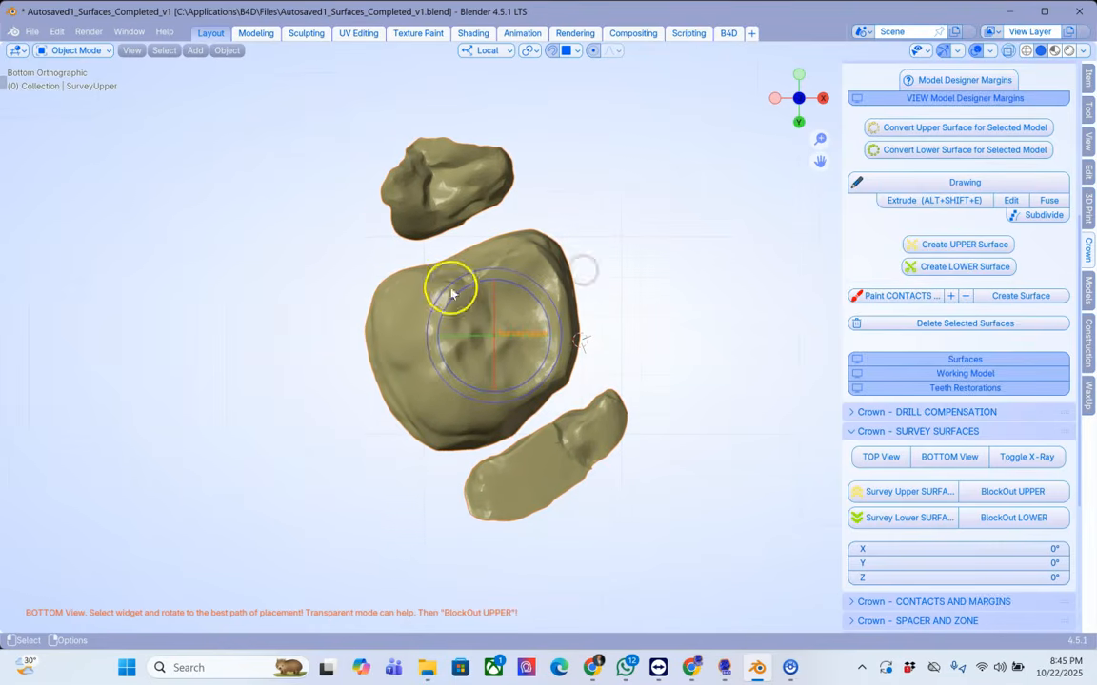
{"action": "mouse_move", "coordinate": [514, 314]}
{"action": "left_mouse_down"}
{"action": "mouse_move", "coordinate": [484, 306]}
{"action": "mouse_move", "coordinate": [522, 322]}
{"action": "mouse_move", "coordinate": [497, 287]}
{"action": "mouse_move", "coordinate": [504, 309]}
{"action": "left_mouse_up"}
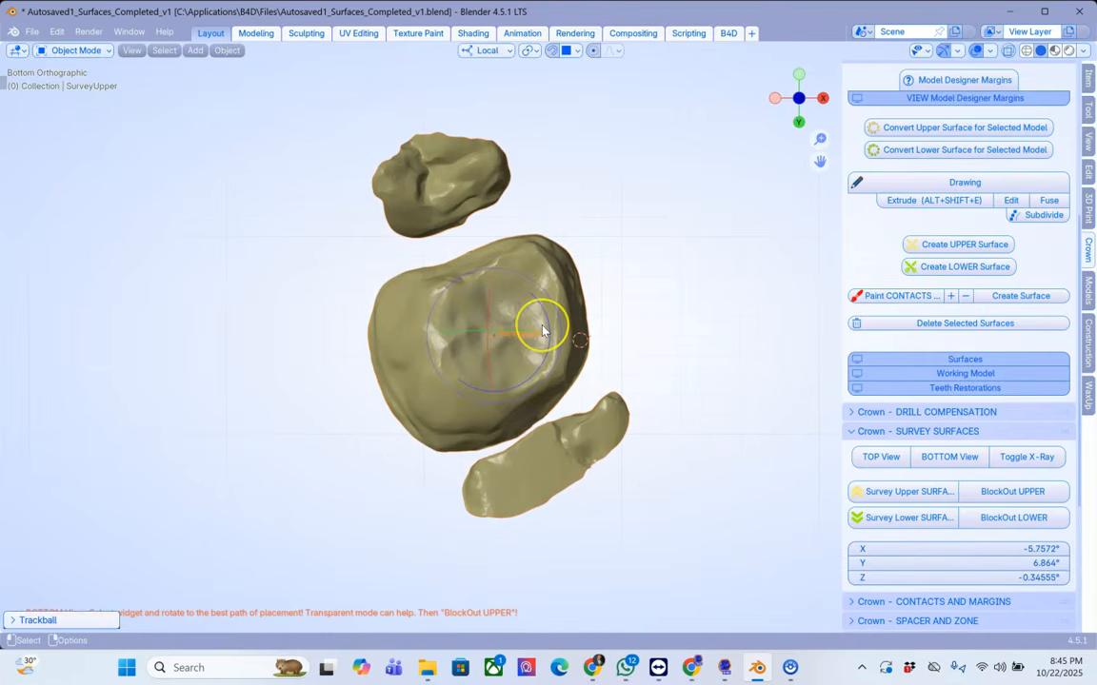
Step: Refine the insertion angle in X-Ray to about X -6.36°, Y 10.30°, then block out the upper surfaces
{"action": "left_click", "coordinate": [1020, 458]}
{"action": "scroll", "coordinate": [568, 340], "scroll_direction": "up", "scroll_amount": 5}
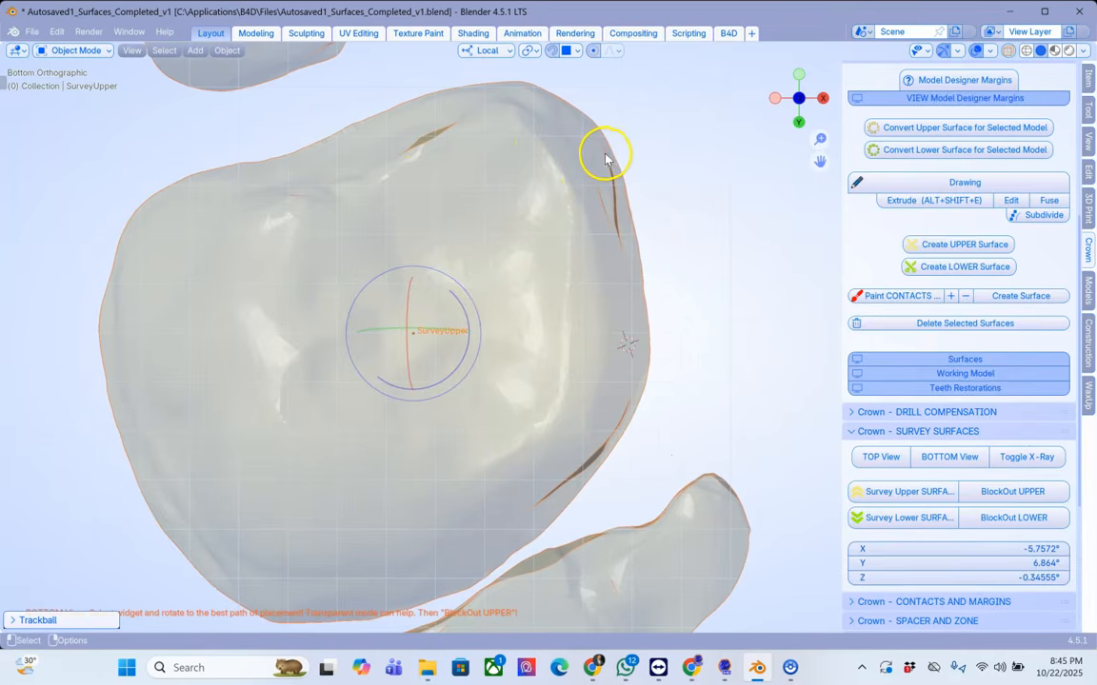
{"action": "left_click_drag", "start_coordinate": [436, 319], "coordinate": [431, 316]}
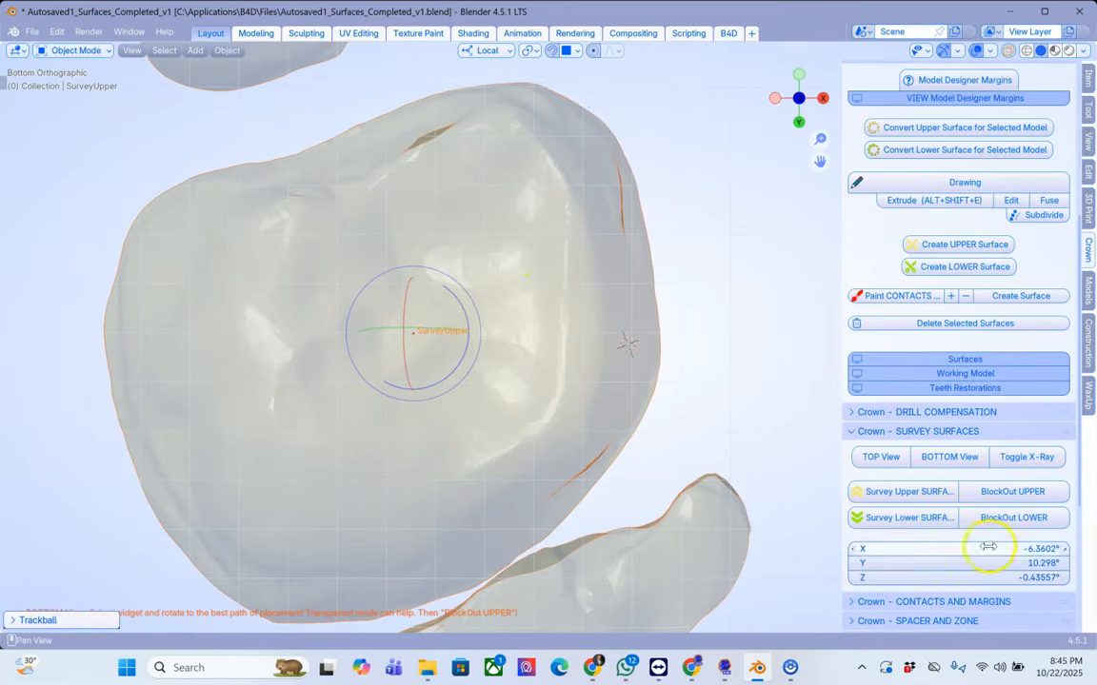
{"action": "left_click", "coordinate": [1030, 458]}
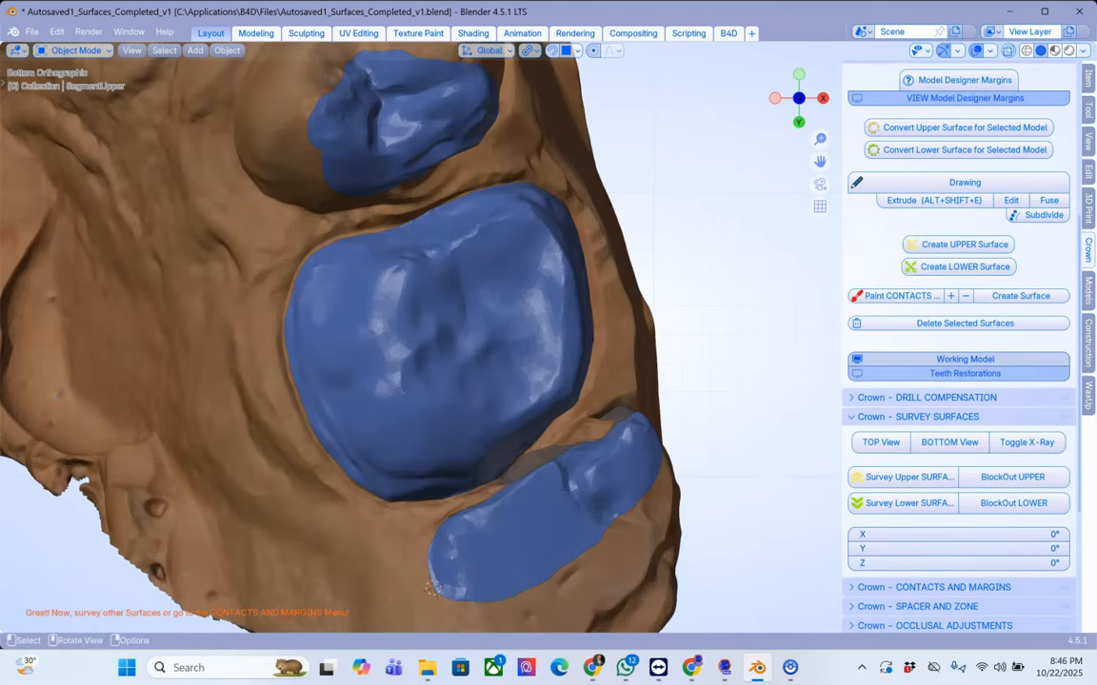
Step: Select the two neighbouring contact surfaces and name them as upper contacts
{"action": "scroll", "coordinate": [562, 511], "scroll_direction": "down", "scroll_amount": 2}
{"action": "left_click", "coordinate": [556, 486]}
{"action": "left_click", "coordinate": [443, 210]}
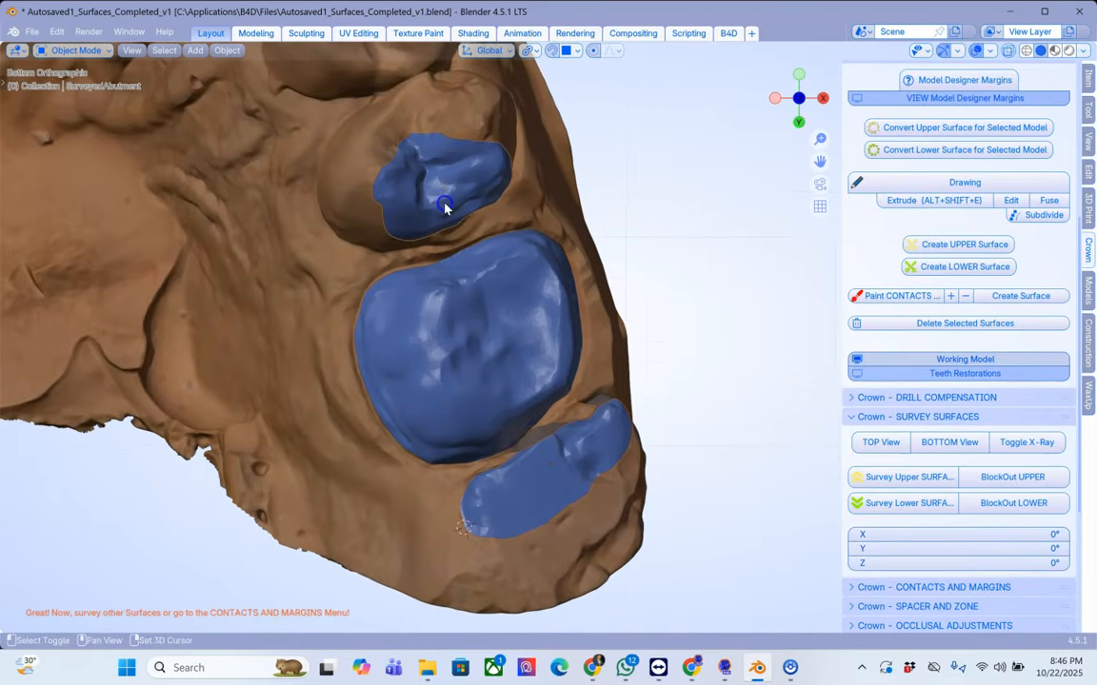
{"action": "scroll", "coordinate": [885, 494], "scroll_direction": "down", "scroll_amount": 2}
{"action": "left_click", "coordinate": [873, 529]}
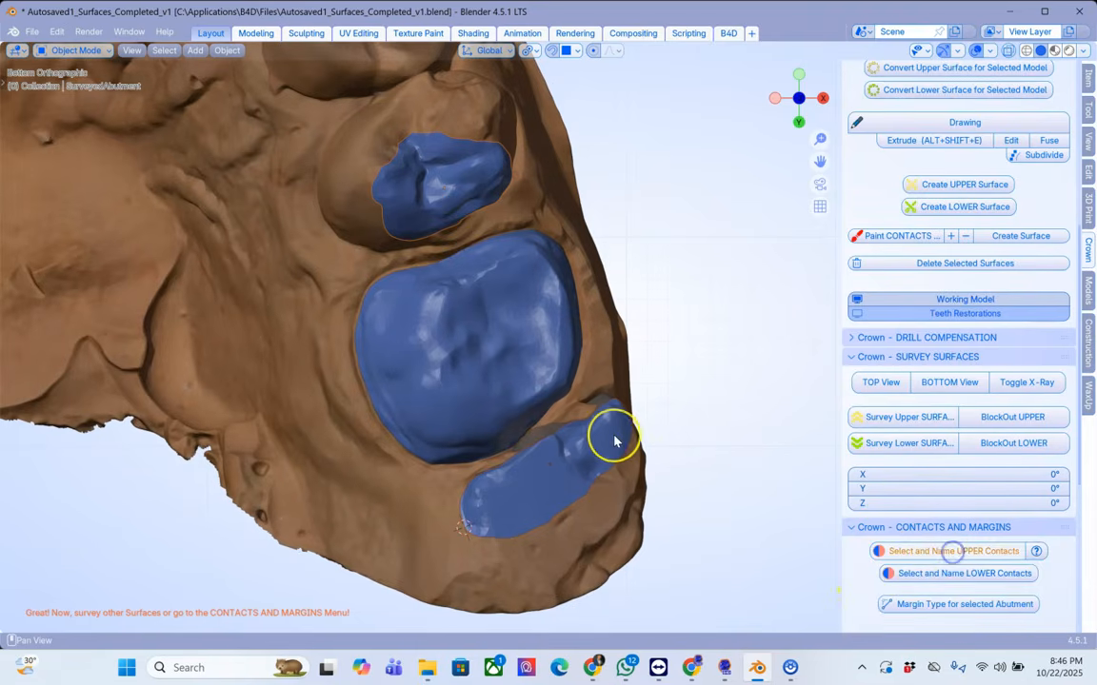
Step: Select the blue abutment and add a 0.2 support margin as its margin type
{"action": "left_click", "coordinate": [493, 339]}
{"action": "middle_click_drag", "start_coordinate": [601, 332], "coordinate": [600, 366]}
{"action": "scroll", "coordinate": [956, 500], "scroll_direction": "down", "scroll_amount": 3}
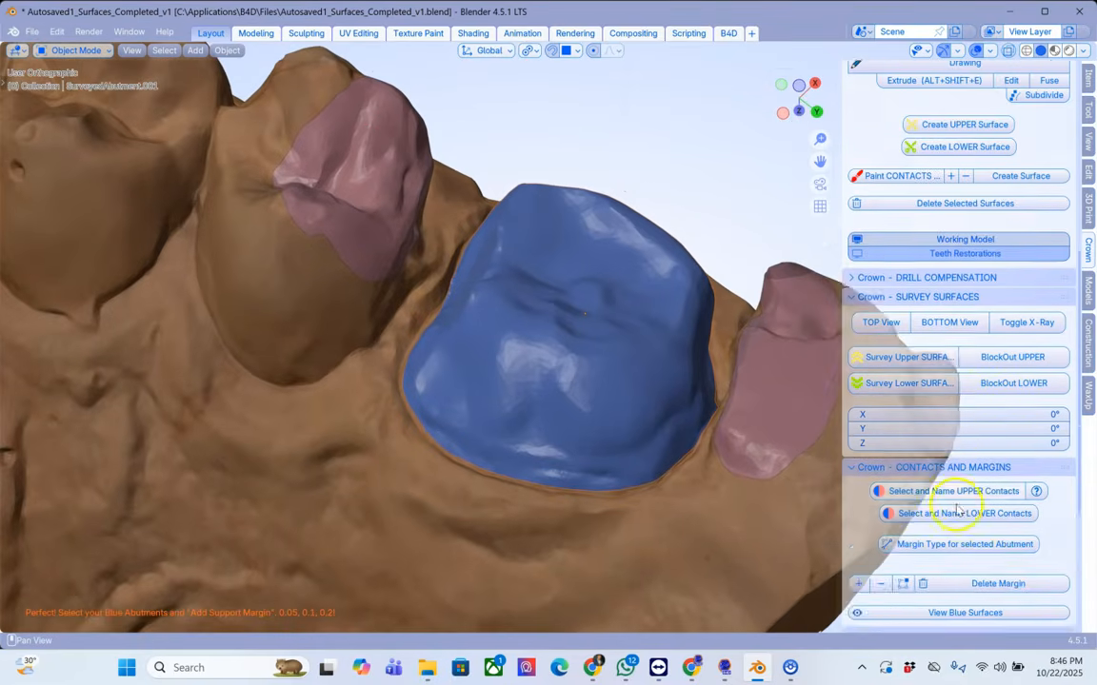
{"action": "left_click", "coordinate": [921, 514]}
{"action": "left_click", "coordinate": [1017, 560]}
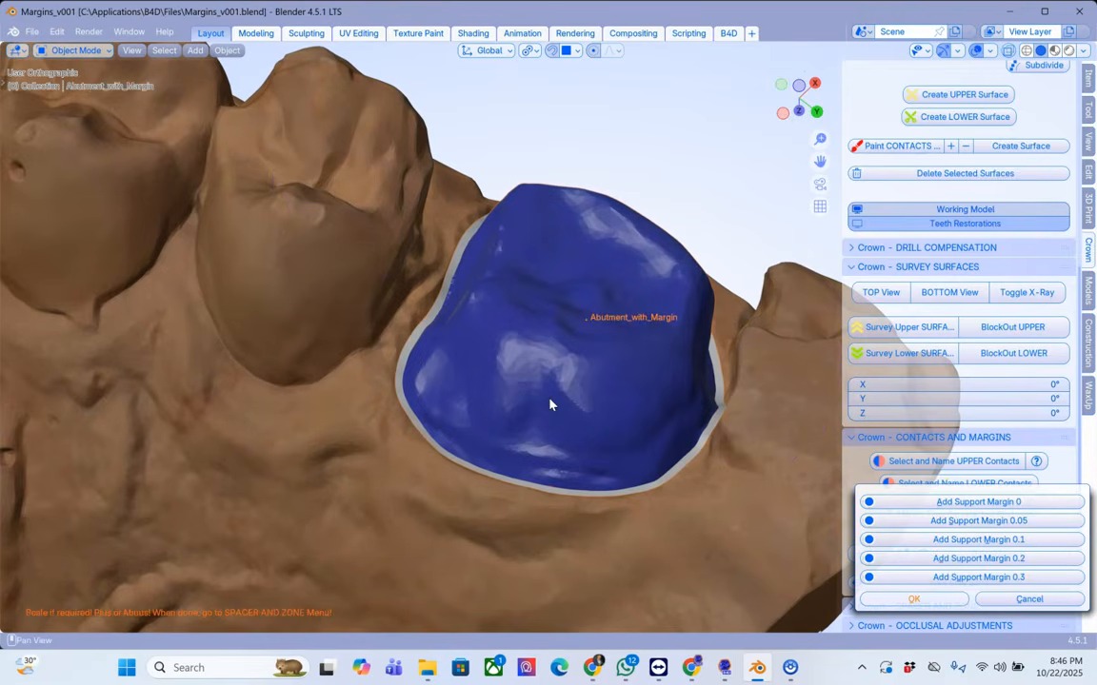
{"action": "right_click", "coordinate": [541, 412]}
Step: Open the Spacer and Zone section and start Add Spacer on the abutment
{"action": "scroll", "coordinate": [536, 417], "scroll_direction": "up", "scroll_amount": 2}
{"action": "middle_click_drag", "start_coordinate": [538, 416], "coordinate": [475, 173]}
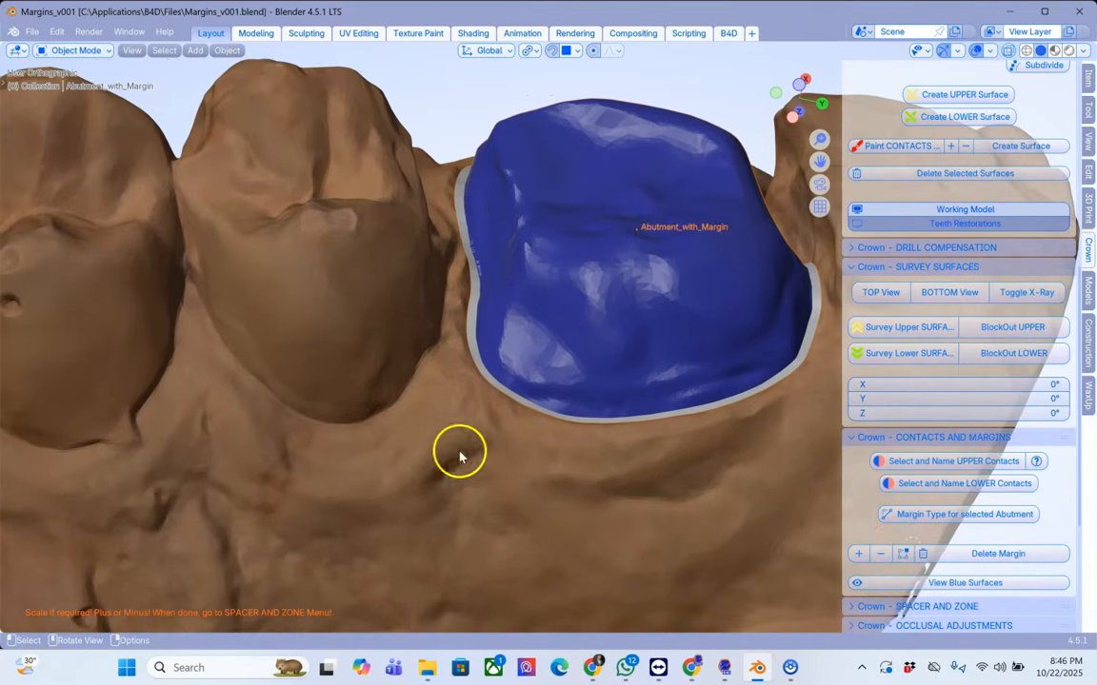
{"action": "middle_click_drag", "start_coordinate": [462, 167], "coordinate": [443, 211]}
{"action": "middle_click_drag", "start_coordinate": [518, 439], "coordinate": [523, 440]}
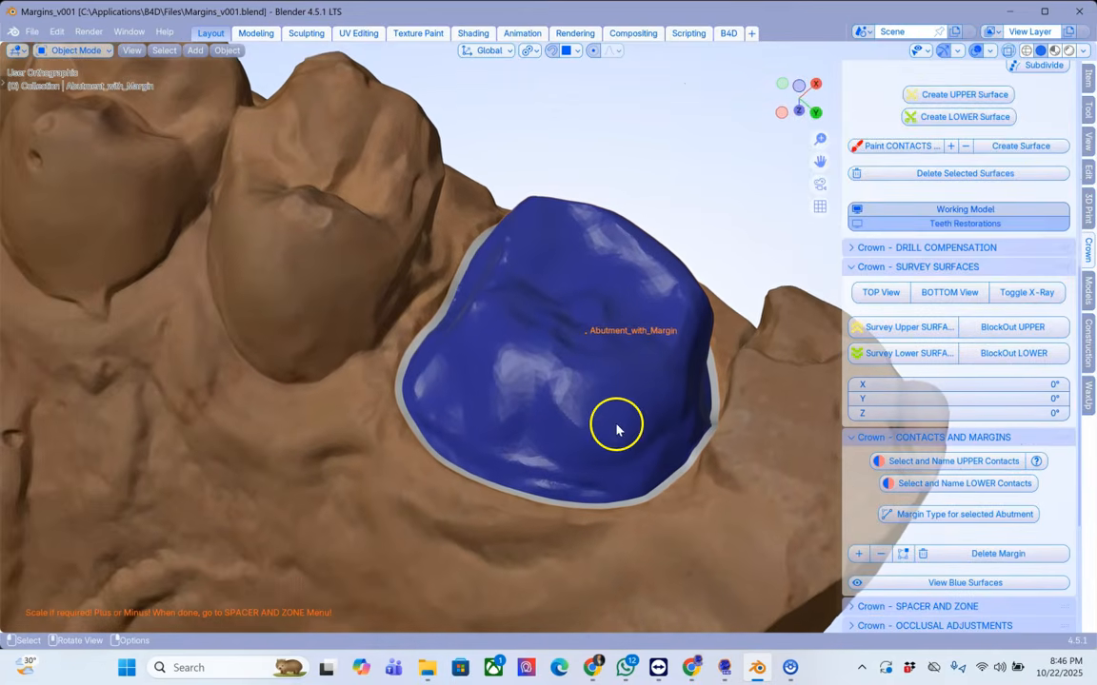
{"action": "scroll", "coordinate": [991, 550], "scroll_direction": "down", "scroll_amount": 3}
{"action": "left_click", "coordinate": [895, 519]}
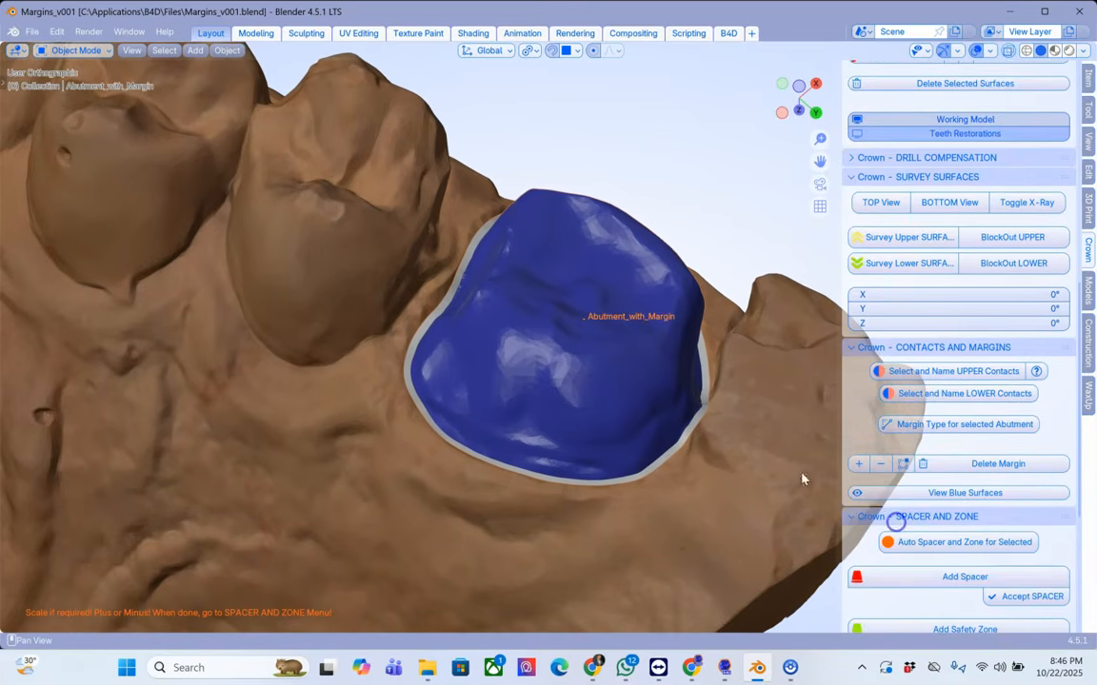
{"action": "middle_click_drag", "start_coordinate": [652, 384], "coordinate": [732, 460]}
{"action": "scroll", "coordinate": [1000, 504], "scroll_direction": "down", "scroll_amount": 2}
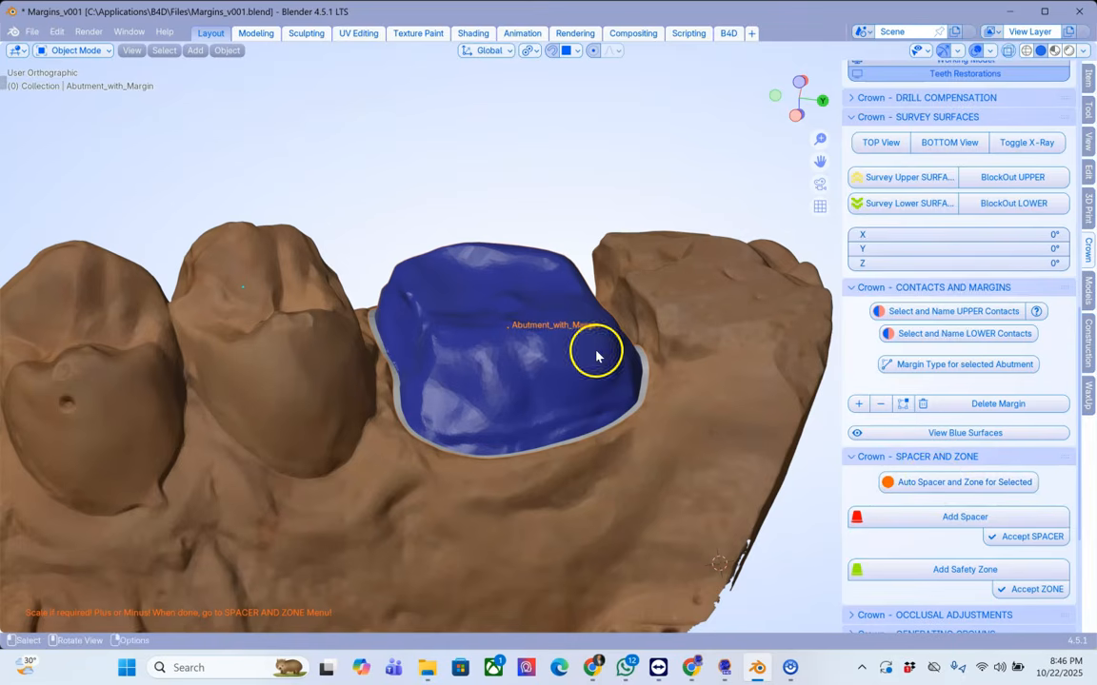
{"action": "left_click", "coordinate": [921, 526]}
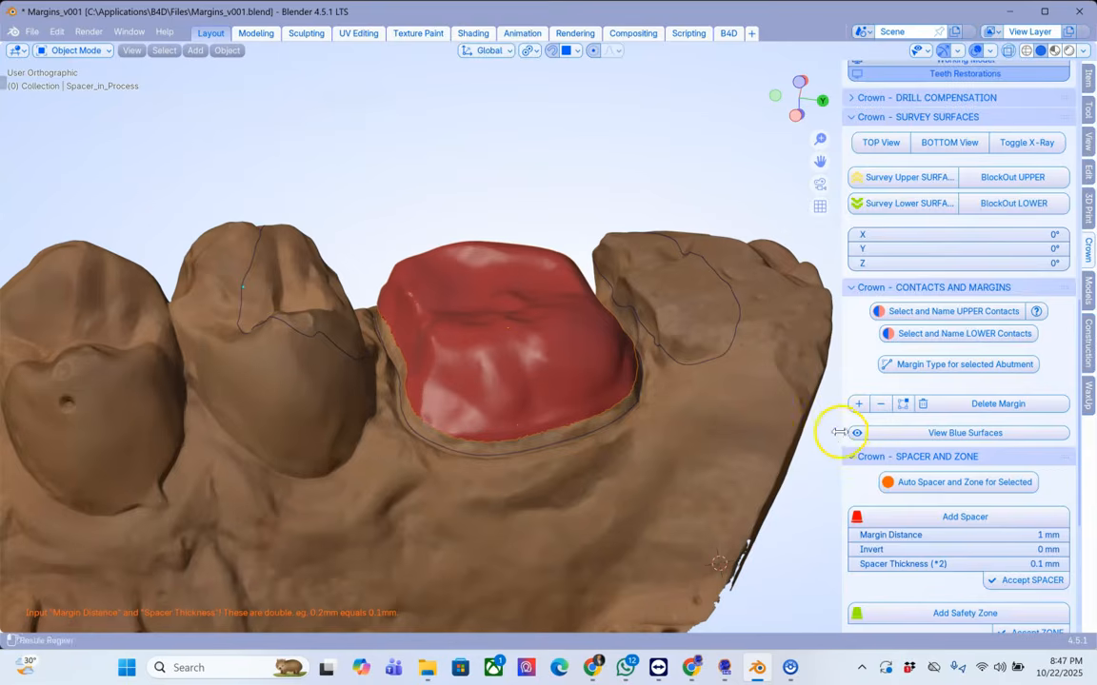
Step: Set the spacer's margin distance to 0.8 mm and its spacer thickness to 0.1 mm
{"action": "left_click_drag", "start_coordinate": [838, 433], "coordinate": [799, 433]}
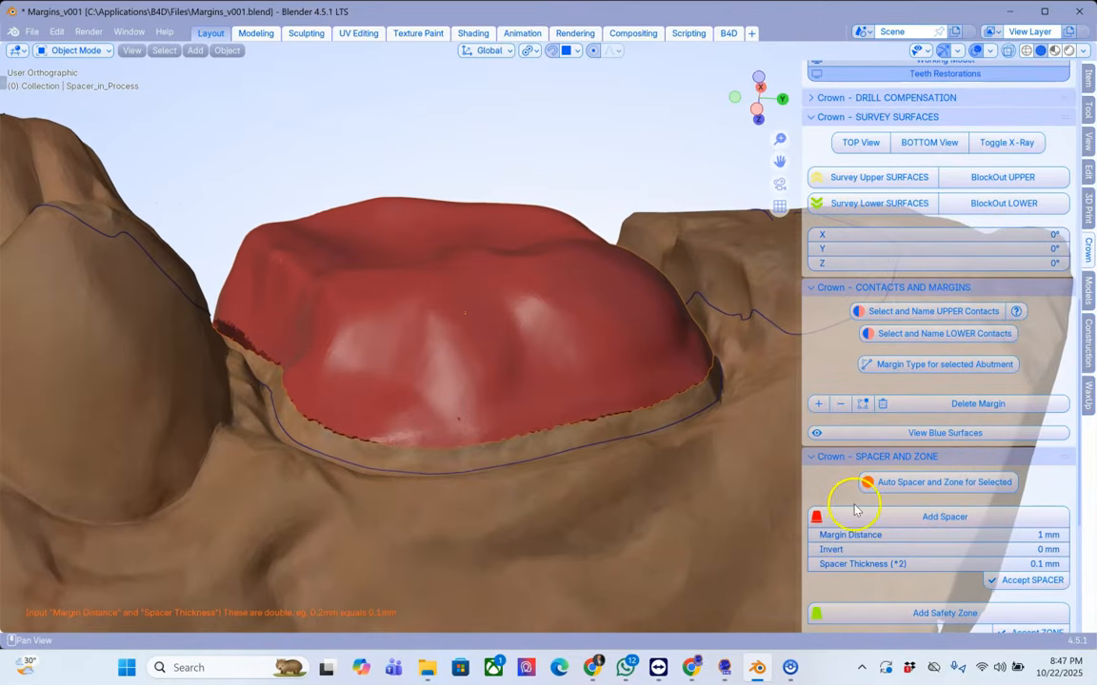
{"action": "left_click_drag", "start_coordinate": [1005, 537], "coordinate": [1003, 570]}
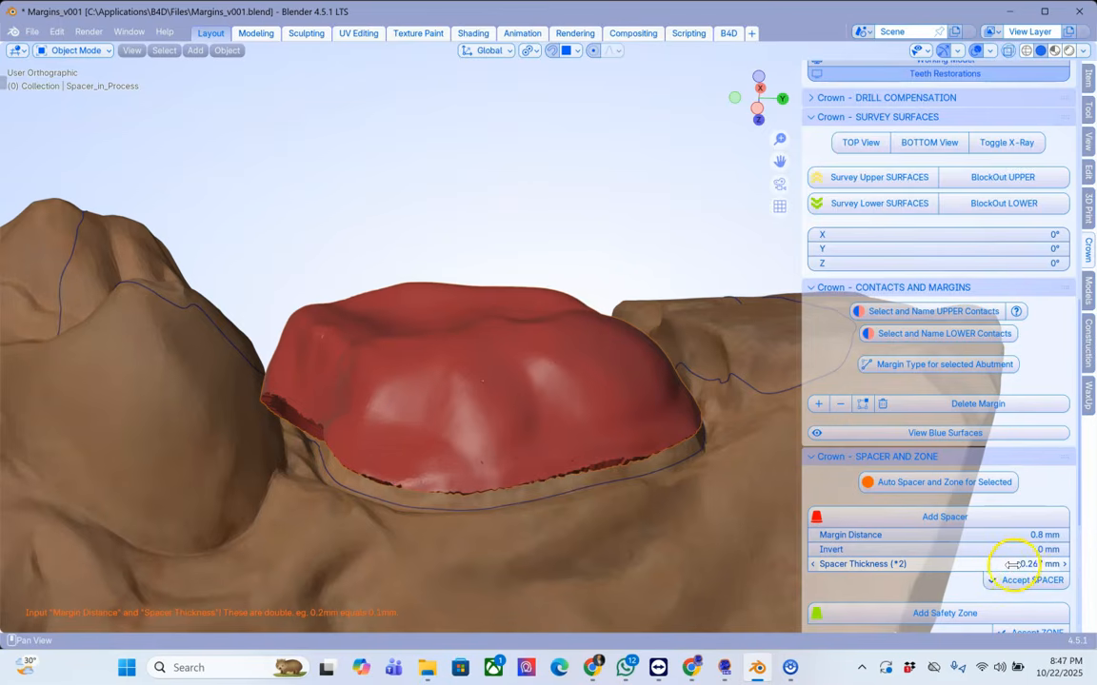
{"action": "left_click", "coordinate": [1010, 567]}
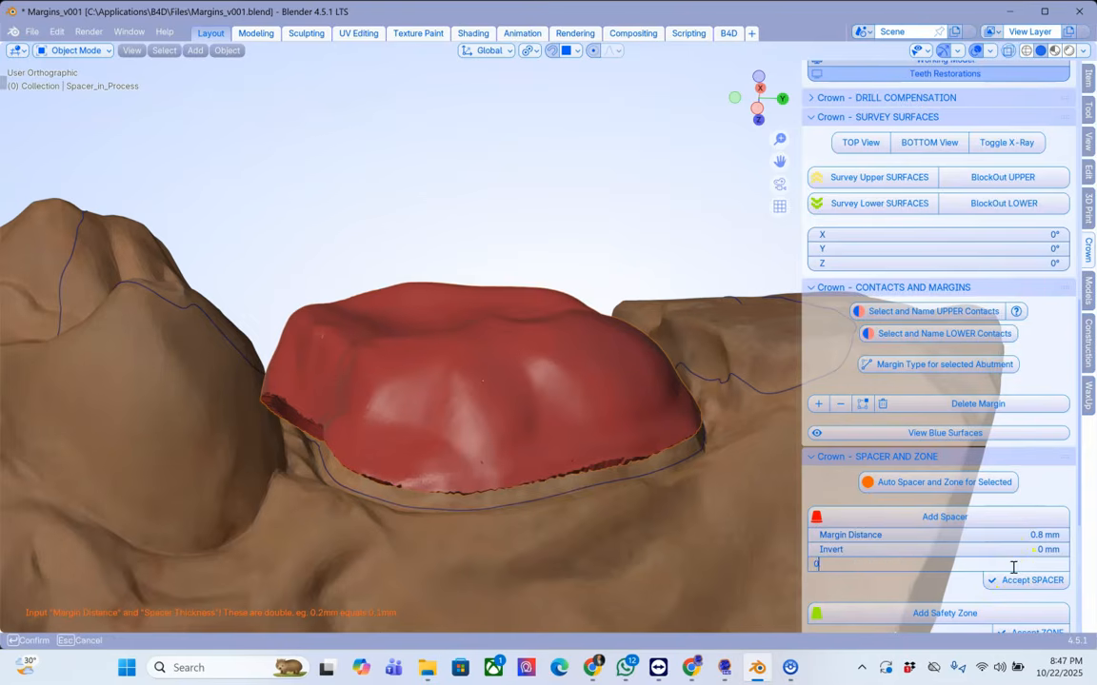
{"action": "key", "text": "Return"}
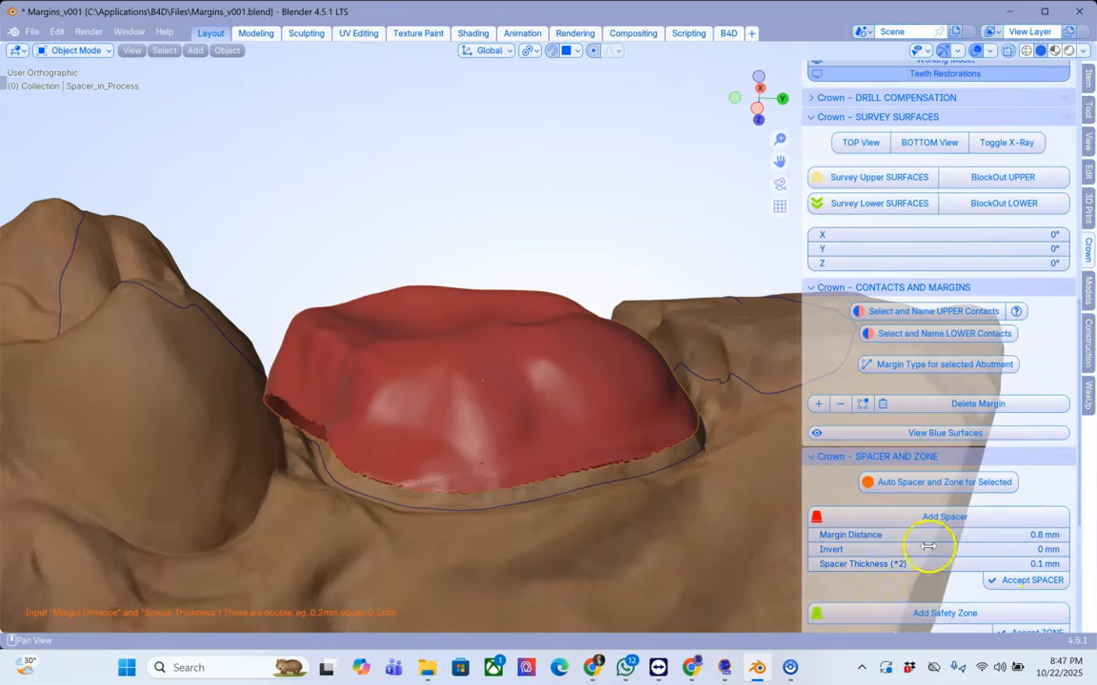
Step: Accept the cement spacer on the abutment
{"action": "middle_click_drag", "start_coordinate": [691, 483], "coordinate": [621, 464]}
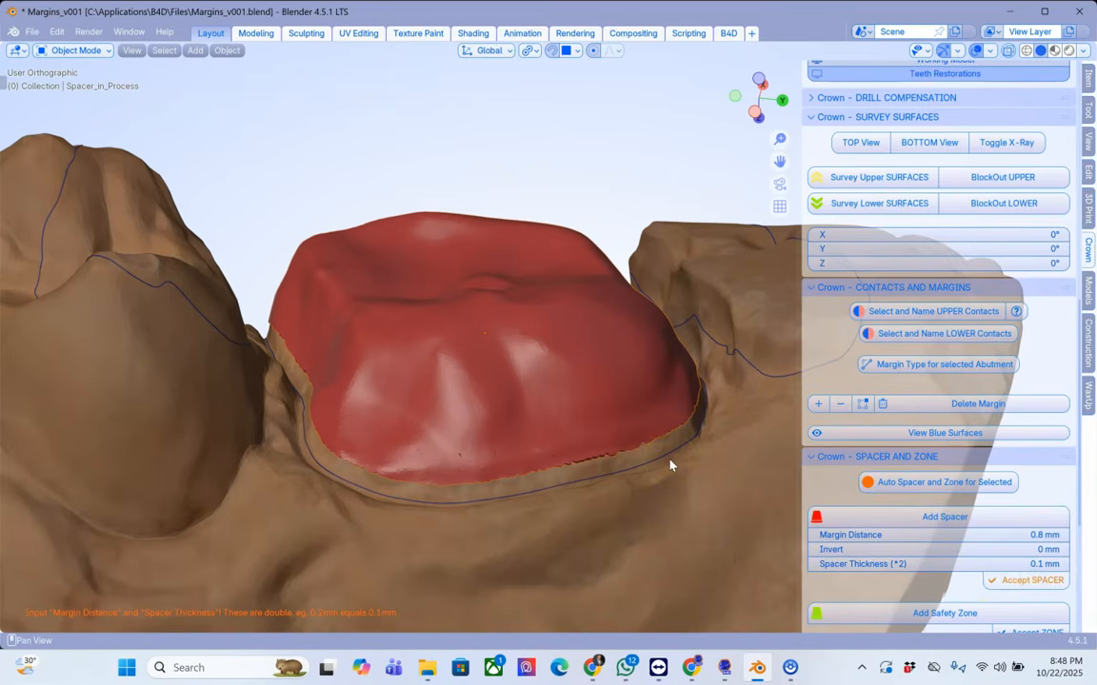
{"action": "left_click", "coordinate": [952, 516]}
{"action": "scroll", "coordinate": [930, 539], "scroll_direction": "down", "scroll_amount": 2}
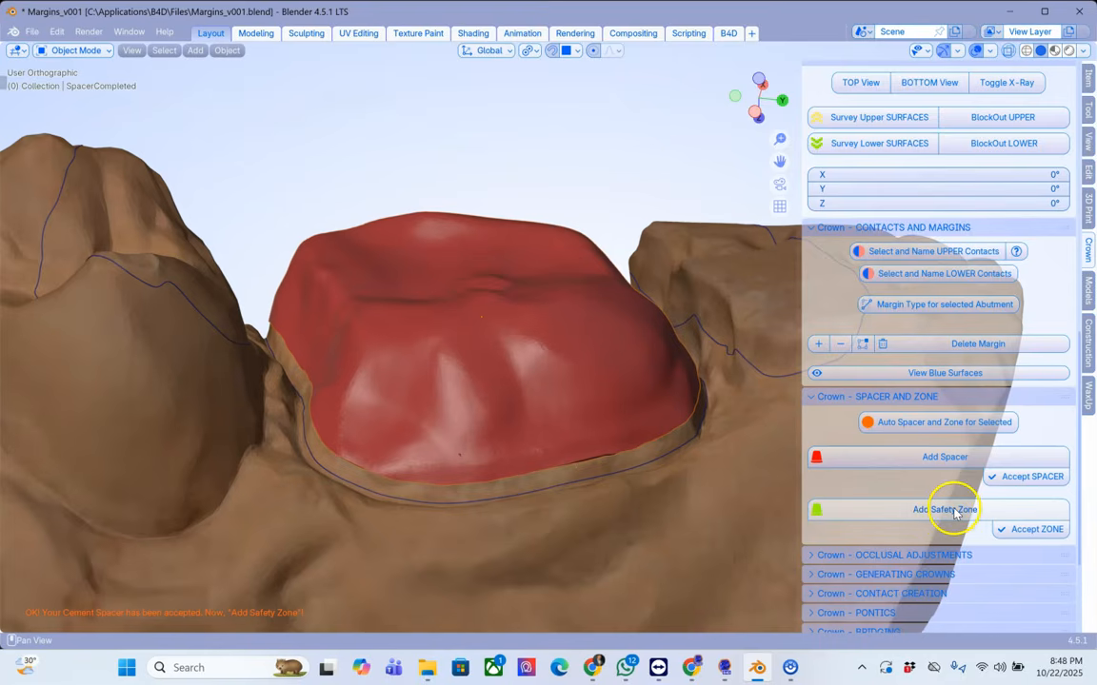
Step: Add a safety zone with 1 mm zone thickness around the abutment and accept it
{"action": "left_click", "coordinate": [952, 509]}
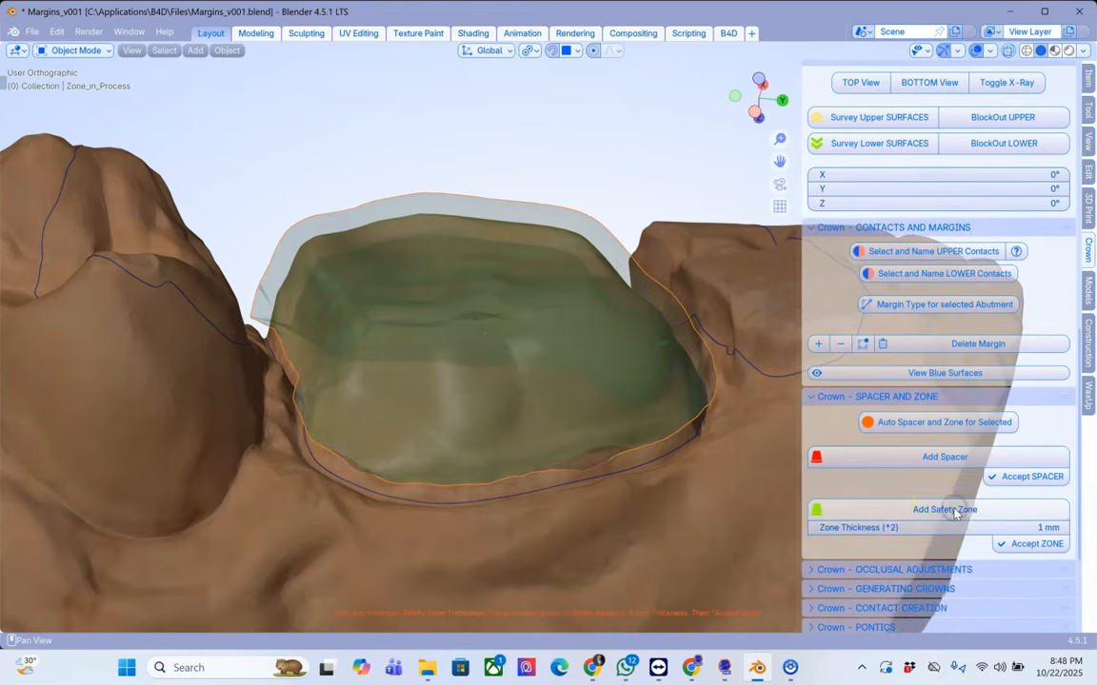
{"action": "middle_click_drag", "start_coordinate": [627, 377], "coordinate": [940, 487]}
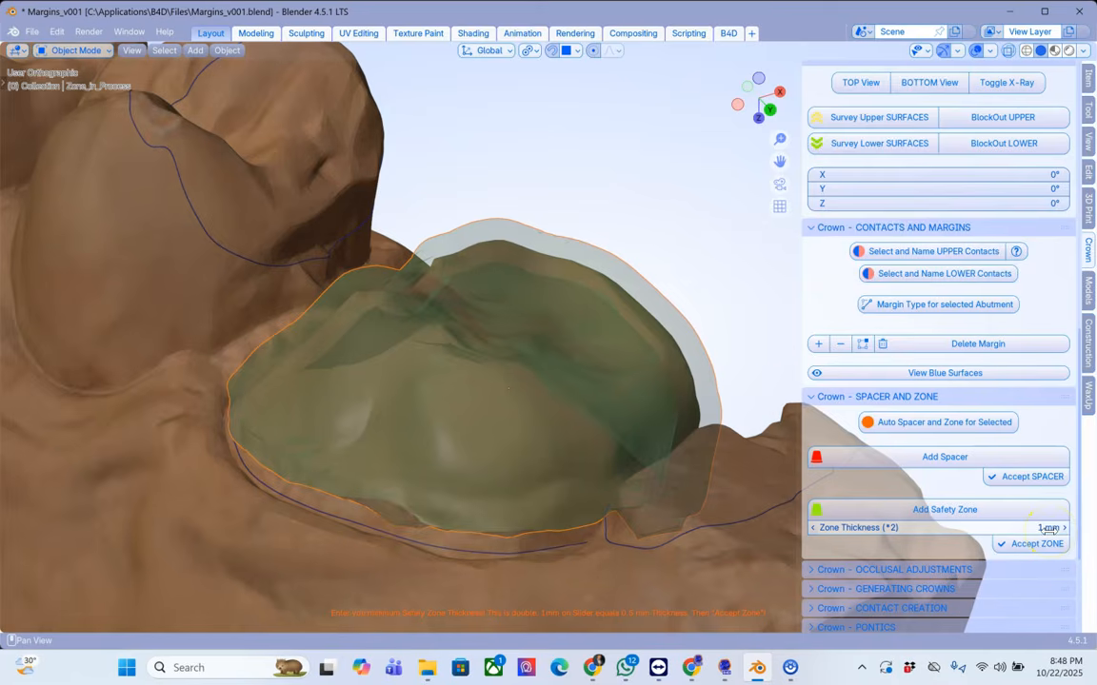
{"action": "scroll", "coordinate": [557, 261], "scroll_direction": "up", "scroll_amount": 2}
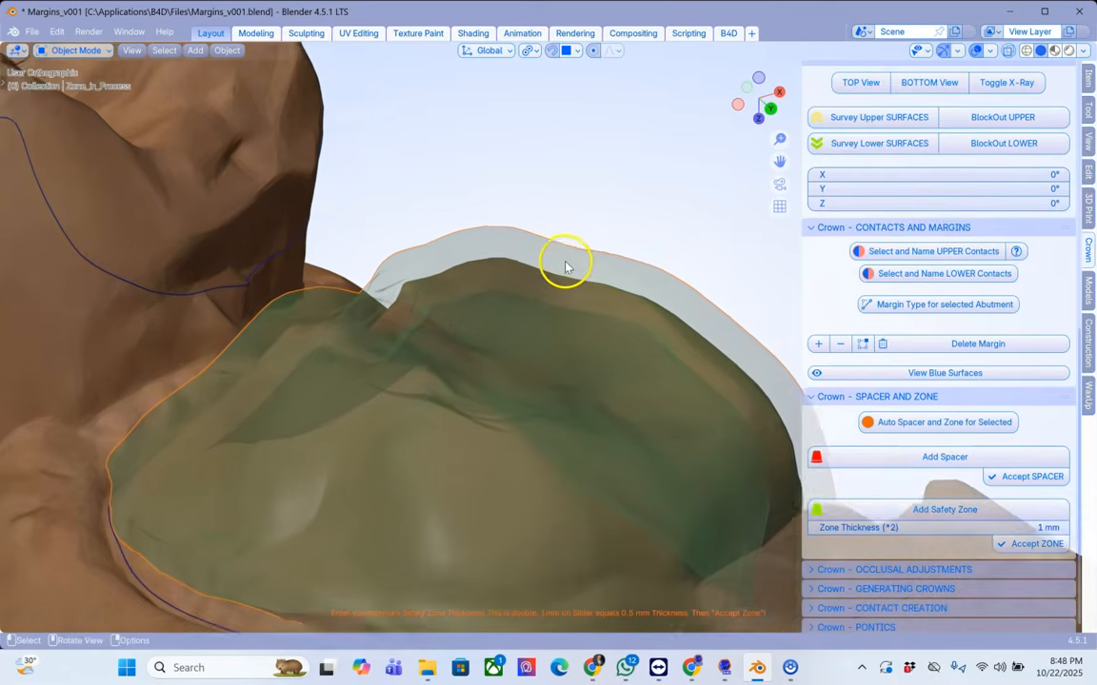
{"action": "scroll", "coordinate": [567, 272], "scroll_direction": "up", "scroll_amount": 1}
{"action": "scroll", "coordinate": [582, 272], "scroll_direction": "up", "scroll_amount": 1}
{"action": "middle_click_drag", "start_coordinate": [581, 280], "coordinate": [582, 284]}
{"action": "scroll", "coordinate": [582, 280], "scroll_direction": "down", "scroll_amount": 1}
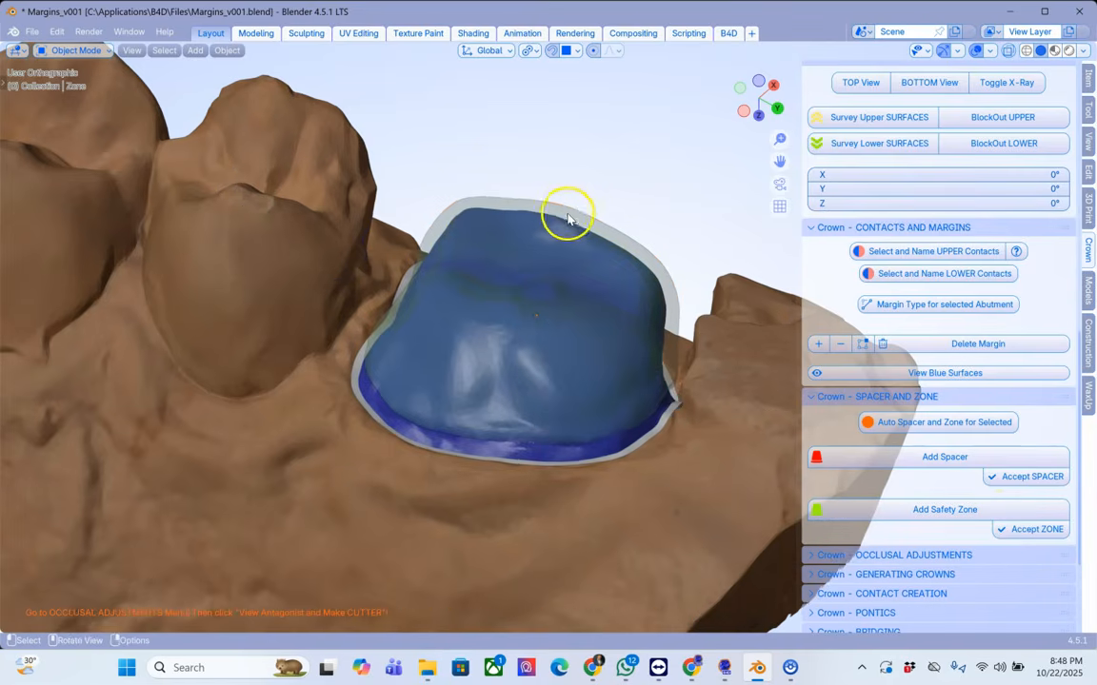
Step: Open Occlusal Adjustments, show the antagonist and run Select Antagonist and Make Cutter
{"action": "middle_click_drag", "start_coordinate": [576, 215], "coordinate": [649, 313]}
{"action": "left_click", "coordinate": [826, 554]}
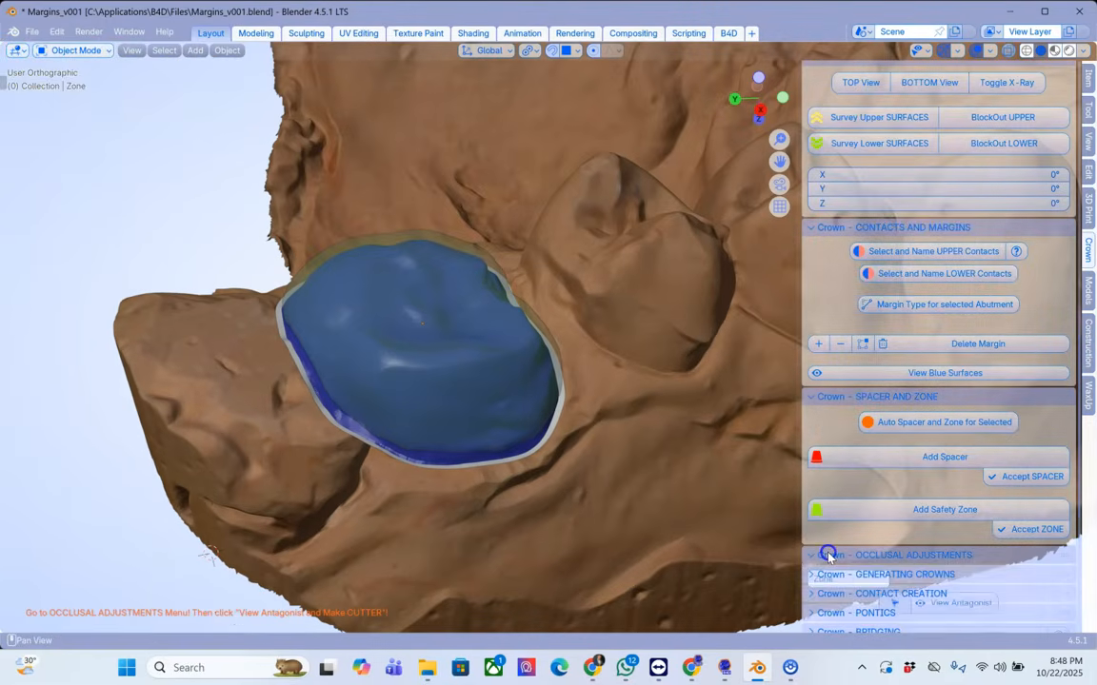
{"action": "scroll", "coordinate": [941, 464], "scroll_direction": "down", "scroll_amount": 1}
{"action": "scroll", "coordinate": [942, 465], "scroll_direction": "down", "scroll_amount": 4}
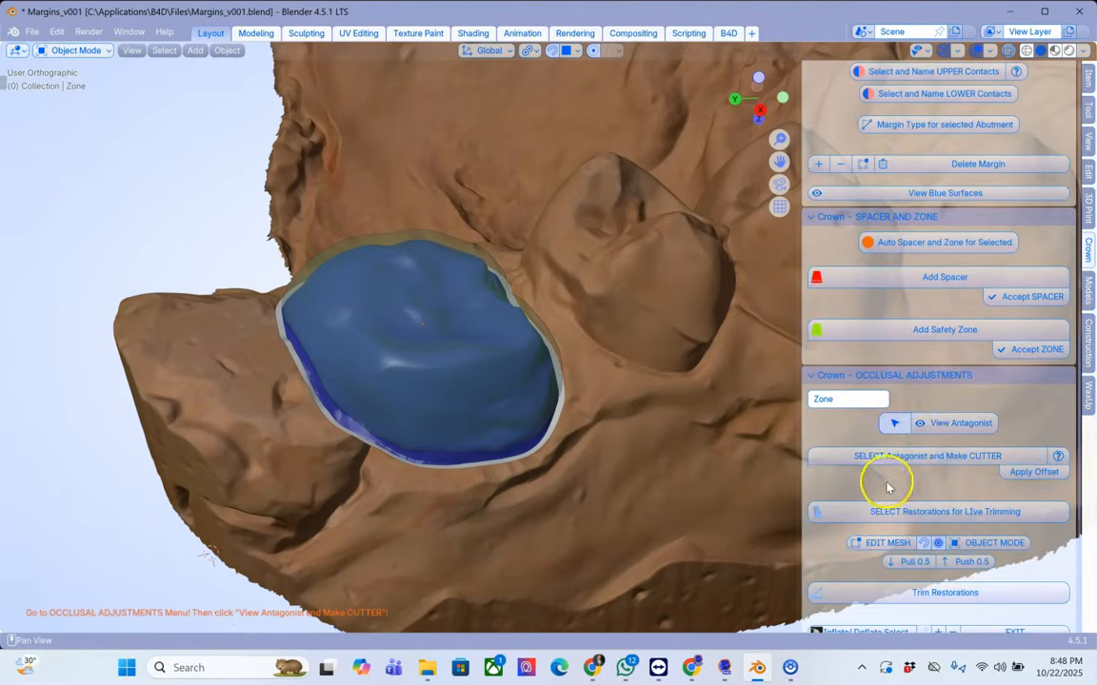
{"action": "left_click", "coordinate": [961, 425]}
{"action": "middle_click_drag", "start_coordinate": [612, 304], "coordinate": [521, 238]}
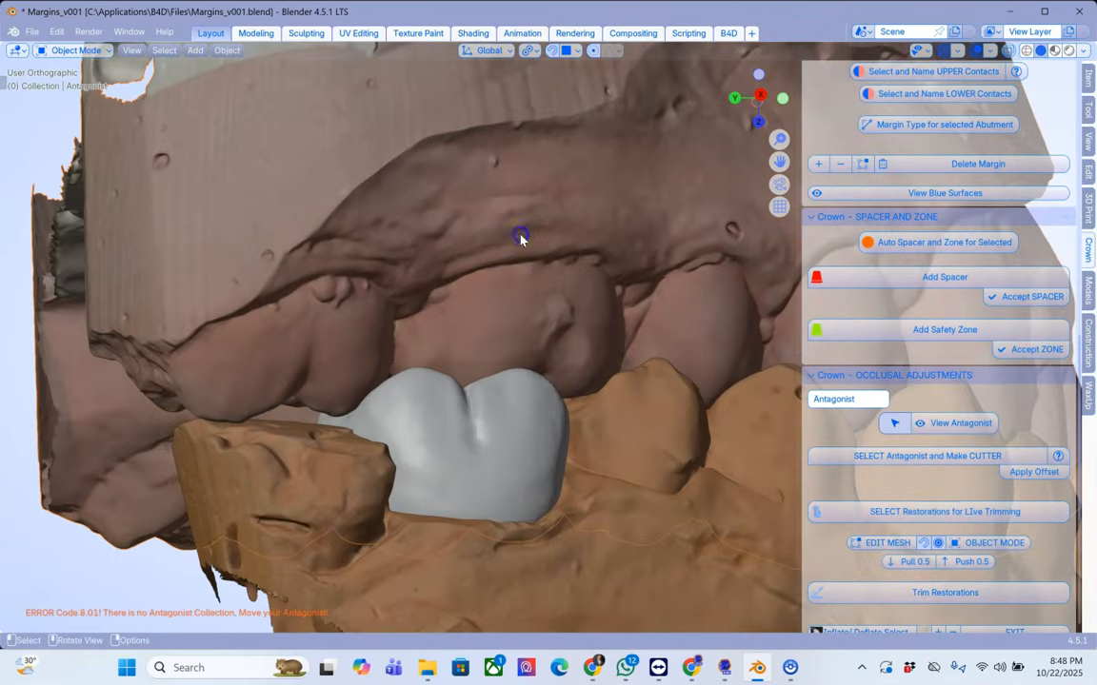
{"action": "left_click", "coordinate": [928, 455]}
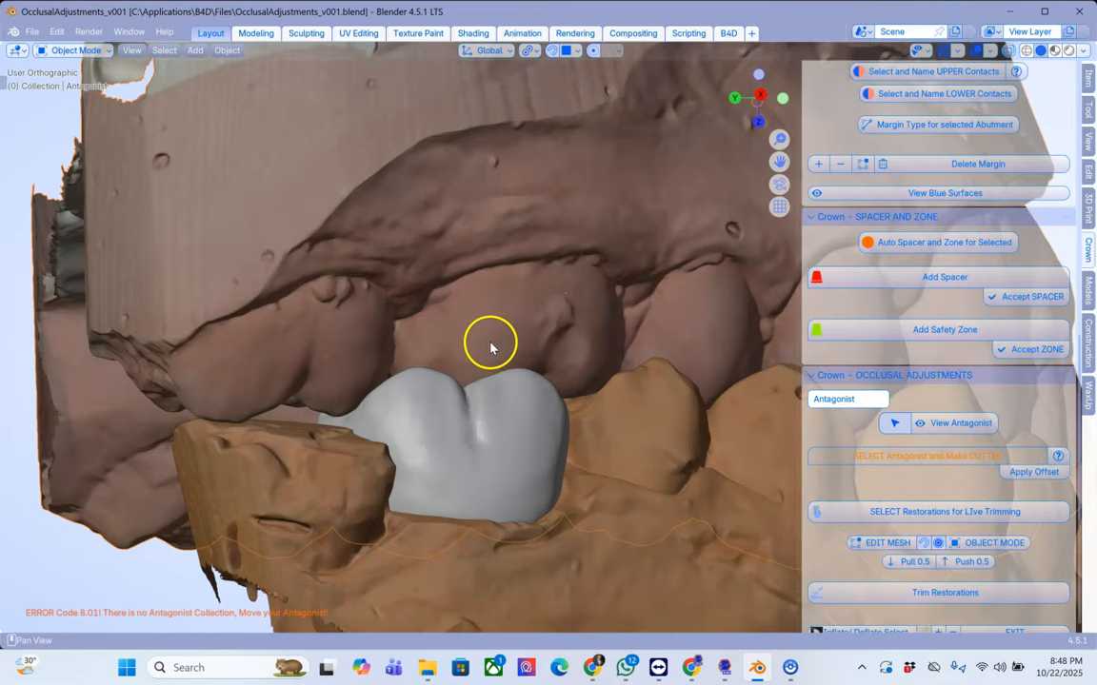
Step: Apply the 0.1 mm offset to the antagonist cutter
{"action": "scroll", "coordinate": [654, 430], "scroll_direction": "up", "scroll_amount": 6}
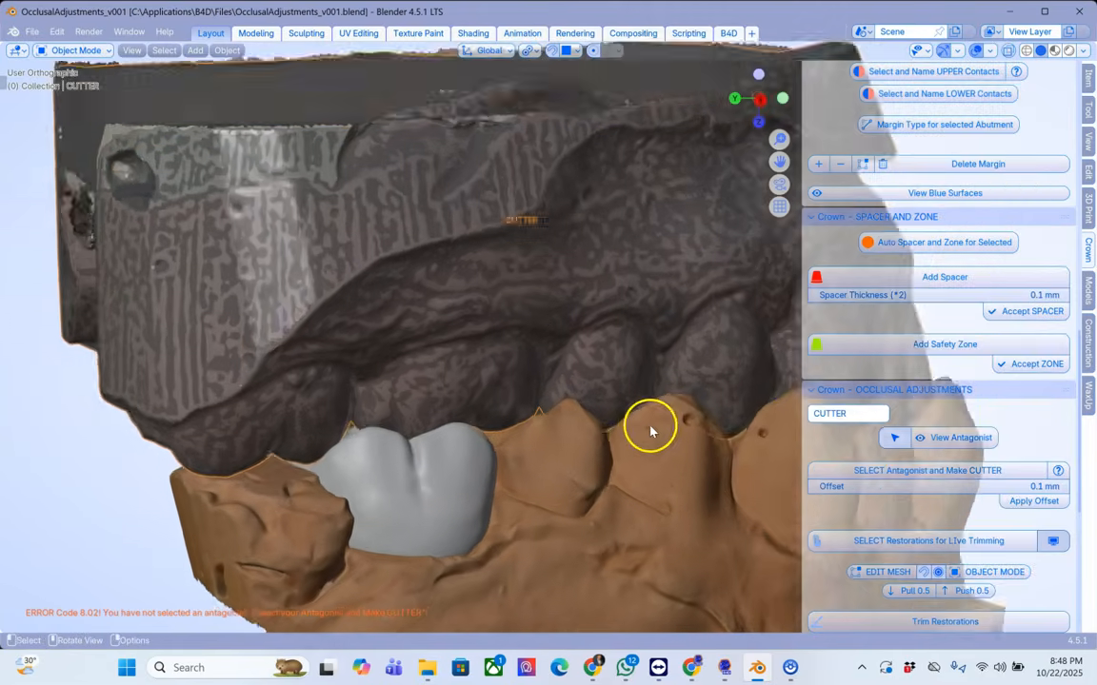
{"action": "scroll", "coordinate": [306, 493], "scroll_direction": "up", "scroll_amount": 8}
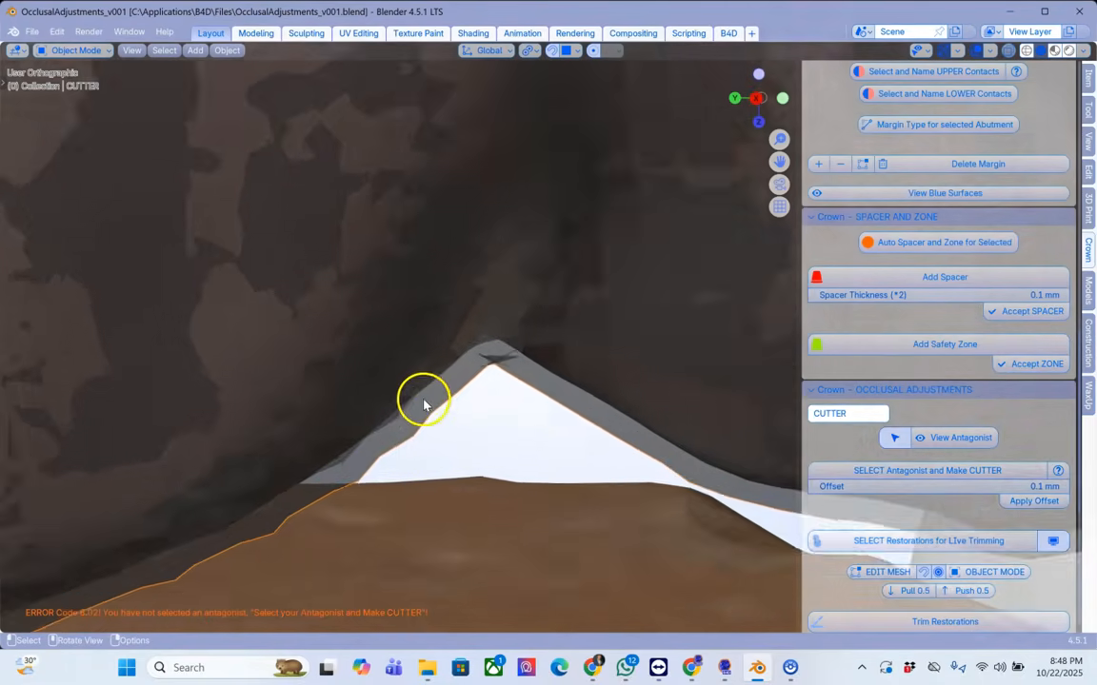
{"action": "middle_click_drag", "start_coordinate": [423, 404], "coordinate": [503, 368]}
{"action": "scroll", "coordinate": [497, 410], "scroll_direction": "down", "scroll_amount": 10}
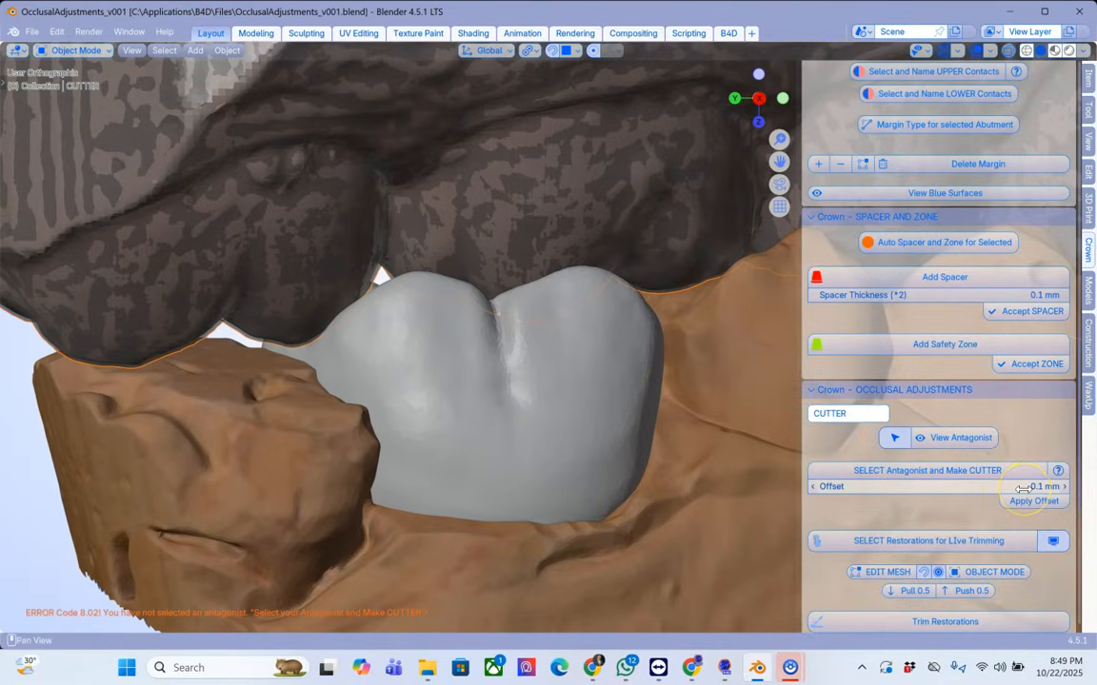
{"action": "middle_click_drag", "start_coordinate": [425, 386], "coordinate": [426, 390]}
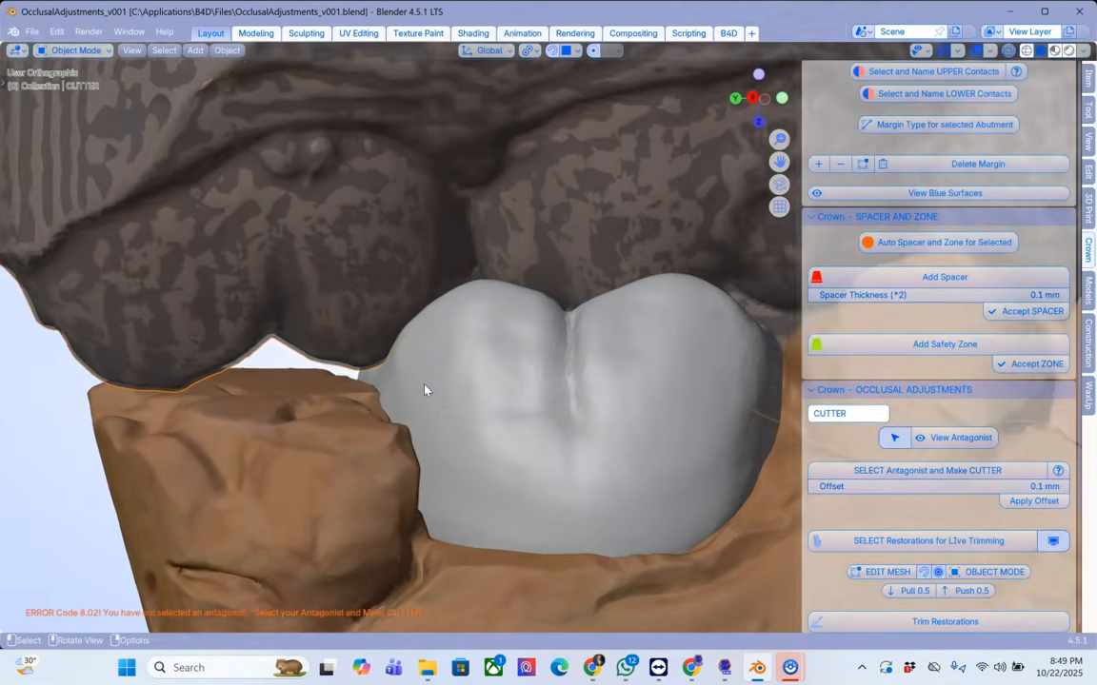
{"action": "scroll", "coordinate": [425, 390], "scroll_direction": "up", "scroll_amount": 2}
{"action": "mouse_move", "coordinate": [331, 360]}
{"action": "middle_mouse_down"}
{"action": "mouse_move", "coordinate": [286, 357]}
{"action": "mouse_move", "coordinate": [440, 341]}
{"action": "middle_mouse_up"}
{"action": "key", "text": "alt+a"}
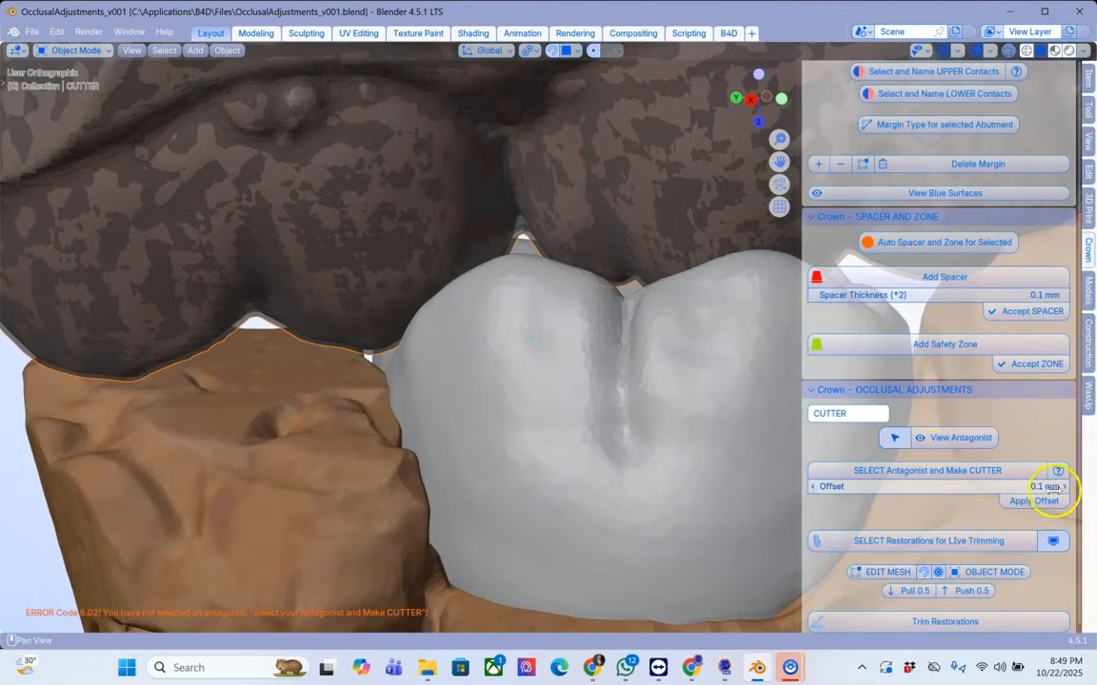
{"action": "middle_click_drag", "start_coordinate": [405, 325], "coordinate": [407, 324]}
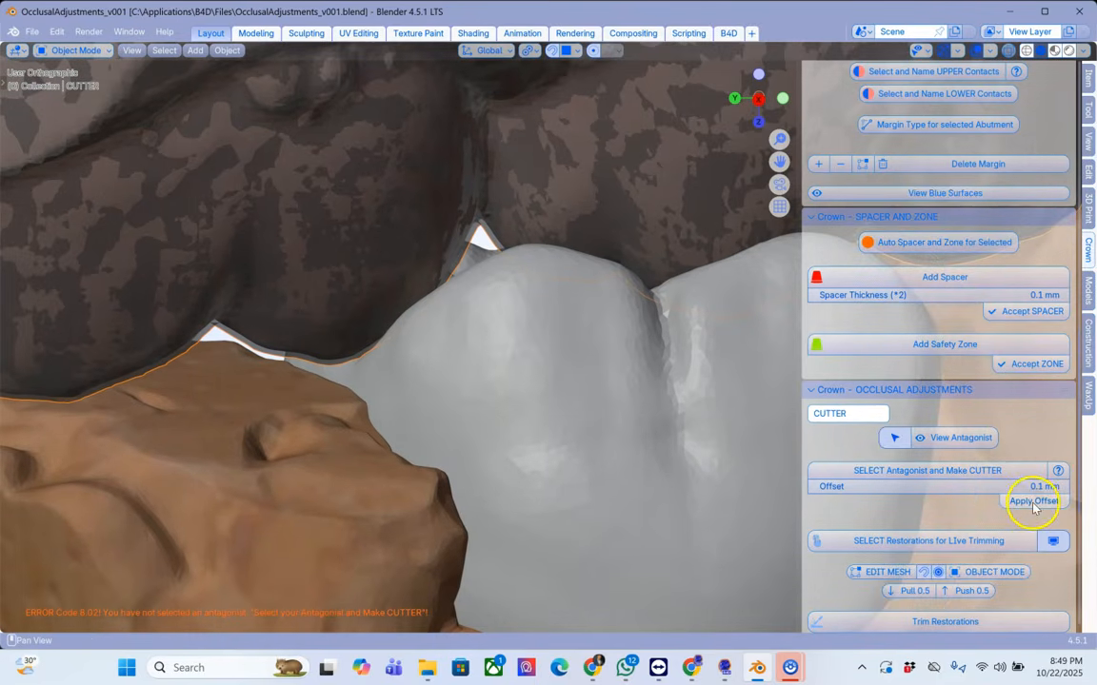
{"action": "left_click", "coordinate": [651, 436]}
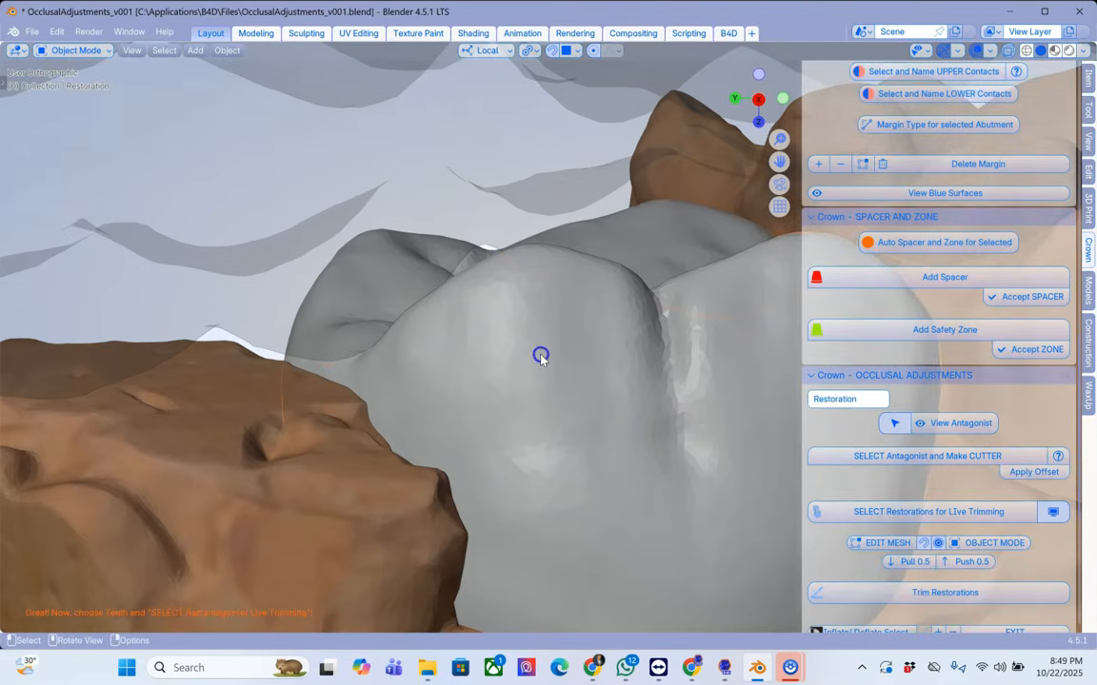
Step: Select the restoration for live trimming
{"action": "scroll", "coordinate": [541, 356], "scroll_direction": "down", "scroll_amount": 2}
{"action": "middle_click_drag", "start_coordinate": [541, 356], "coordinate": [547, 377]}
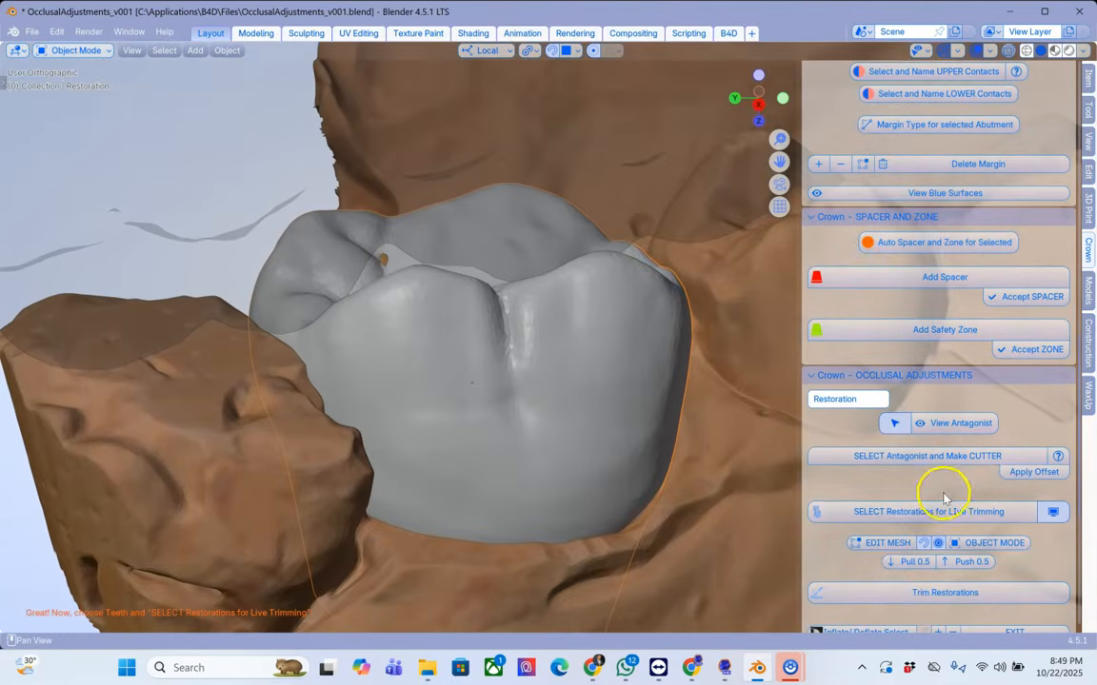
{"action": "left_click", "coordinate": [905, 515]}
Step: Move the tooth into position against the antagonist and trim the restoration with the cutter
{"action": "middle_click_drag", "start_coordinate": [437, 352], "coordinate": [488, 452]}
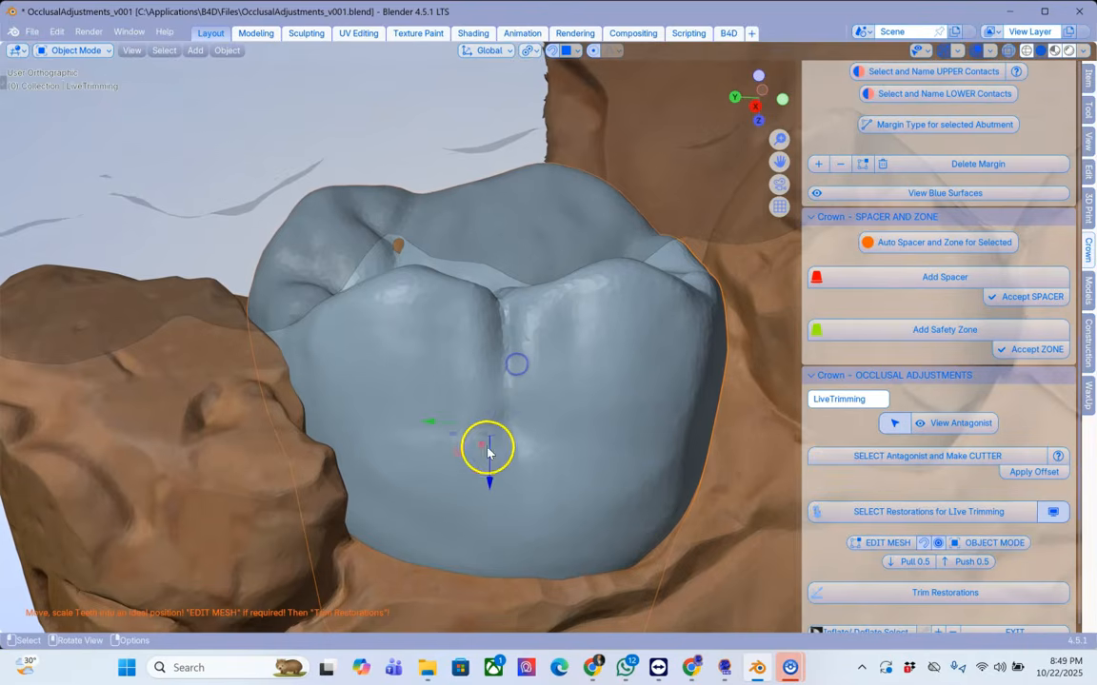
{"action": "left_click_drag", "start_coordinate": [493, 477], "coordinate": [487, 382]}
{"action": "middle_click_drag", "start_coordinate": [534, 380], "coordinate": [503, 366]}
{"action": "left_click_drag", "start_coordinate": [503, 366], "coordinate": [523, 431]}
{"action": "middle_click_drag", "start_coordinate": [524, 431], "coordinate": [485, 319]}
{"action": "left_click_drag", "start_coordinate": [482, 411], "coordinate": [483, 424]}
{"action": "mouse_move", "coordinate": [624, 262]}
{"action": "middle_mouse_down"}
{"action": "mouse_move", "coordinate": [630, 327]}
{"action": "mouse_move", "coordinate": [612, 320]}
{"action": "mouse_move", "coordinate": [571, 125]}
{"action": "middle_mouse_up"}
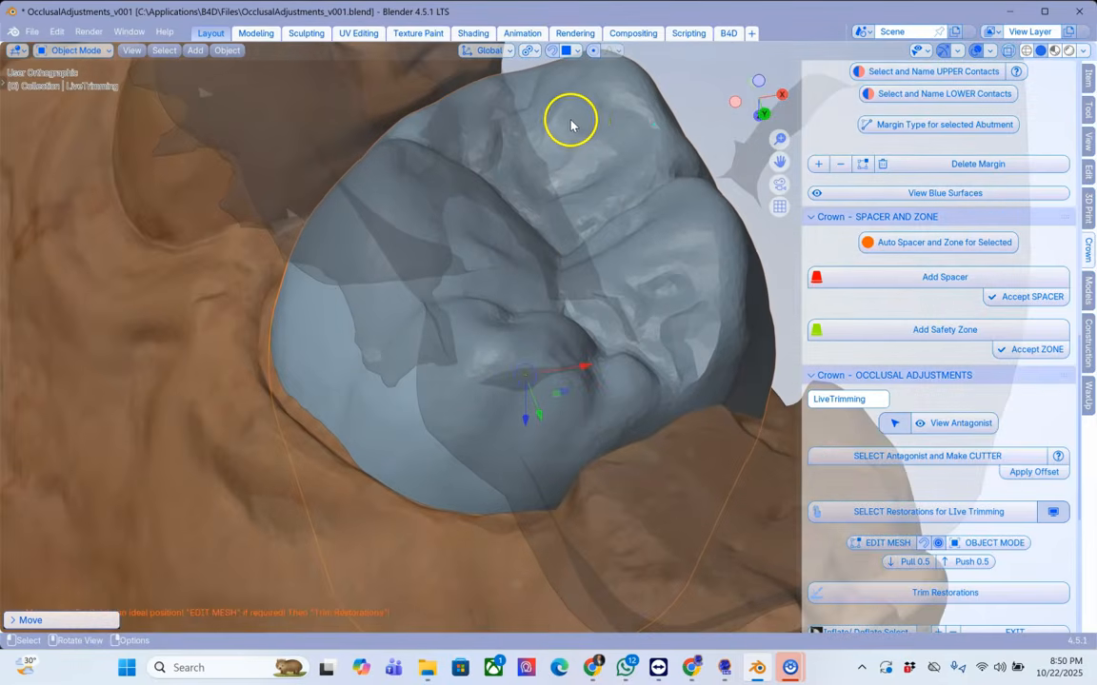
{"action": "middle_click_drag", "start_coordinate": [682, 322], "coordinate": [673, 340]}
{"action": "scroll", "coordinate": [672, 340], "scroll_direction": "down", "scroll_amount": 3}
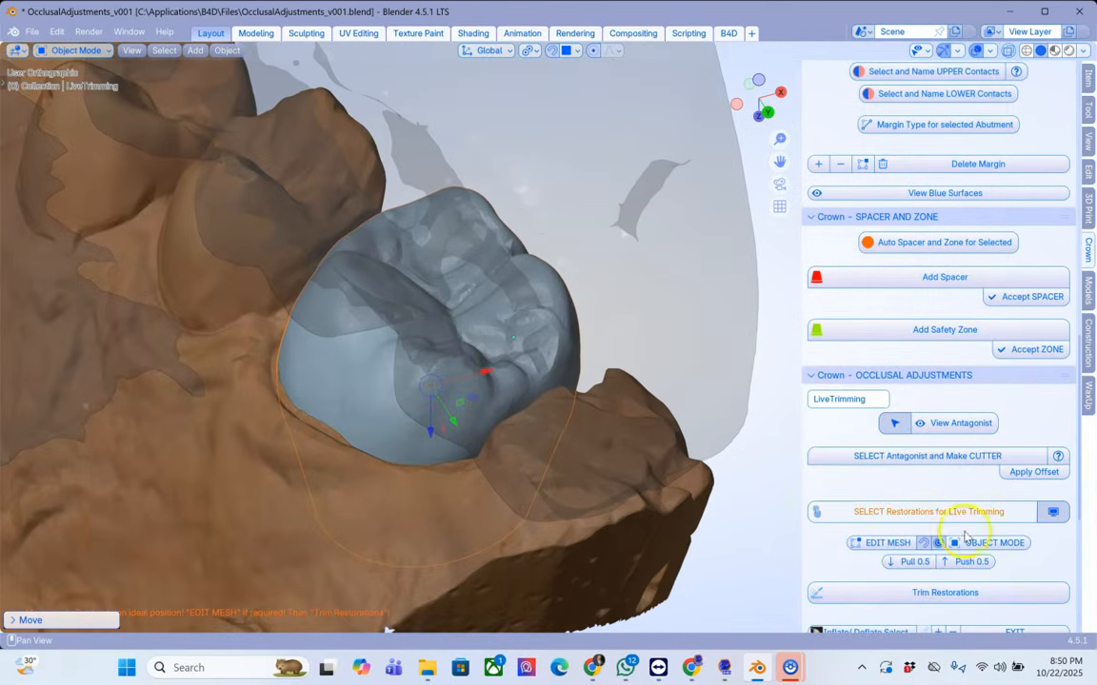
{"action": "left_click", "coordinate": [942, 594]}
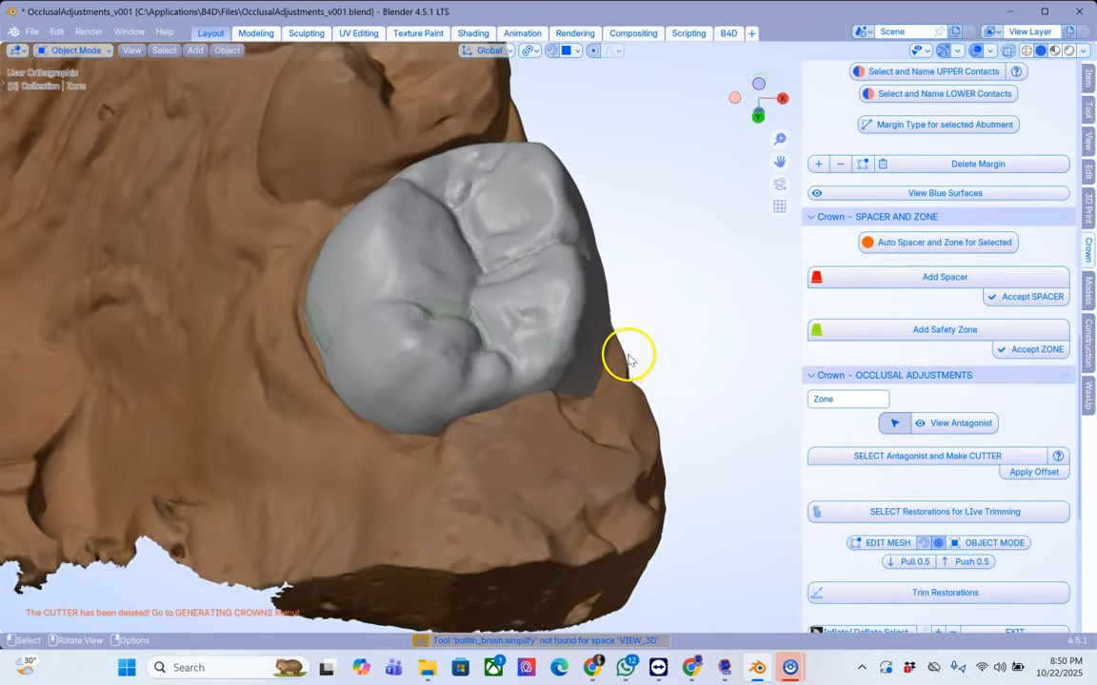
Step: Select the trimmed restoration, open the Generating Crowns section and switch the restoration to mesh editing
{"action": "middle_click_drag", "start_coordinate": [628, 360], "coordinate": [539, 255]}
{"action": "scroll", "coordinate": [533, 264], "scroll_direction": "up", "scroll_amount": 2}
{"action": "scroll", "coordinate": [475, 373], "scroll_direction": "up", "scroll_amount": 3}
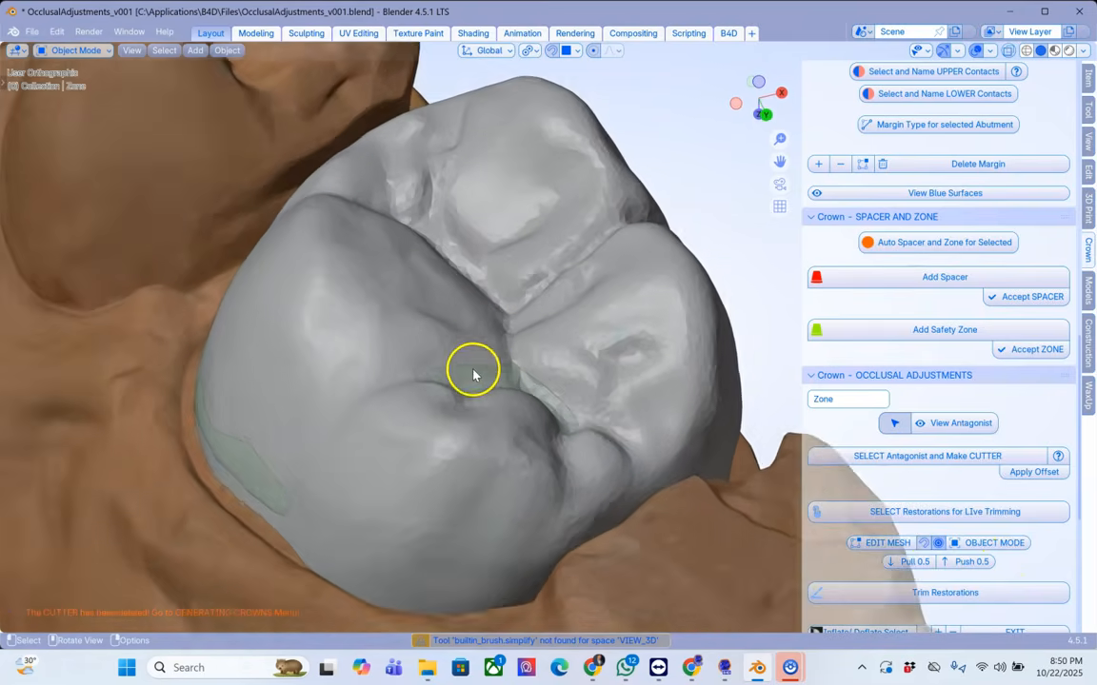
{"action": "middle_click_drag", "start_coordinate": [472, 392], "coordinate": [530, 391]}
{"action": "scroll", "coordinate": [530, 391], "scroll_direction": "down", "scroll_amount": 1}
{"action": "scroll", "coordinate": [530, 390], "scroll_direction": "down", "scroll_amount": 3}
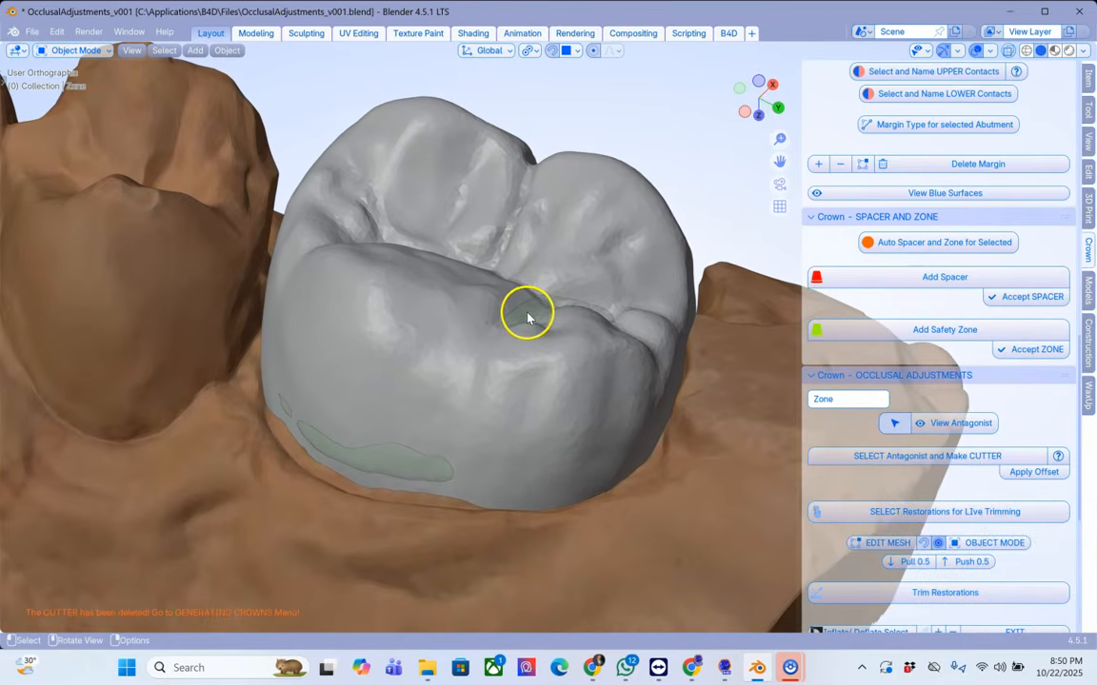
{"action": "left_click", "coordinate": [417, 352]}
{"action": "scroll", "coordinate": [902, 526], "scroll_direction": "down", "scroll_amount": 8}
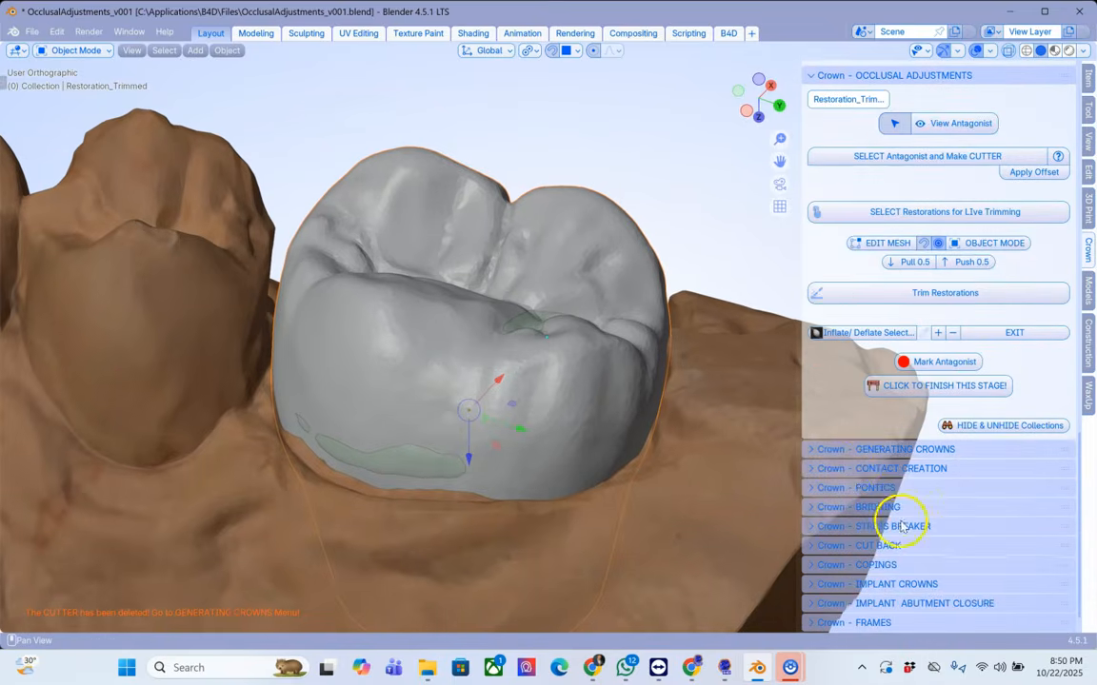
{"action": "left_click", "coordinate": [854, 452]}
{"action": "middle_click_drag", "start_coordinate": [782, 416], "coordinate": [780, 436]}
{"action": "scroll", "coordinate": [778, 440], "scroll_direction": "down", "scroll_amount": 1}
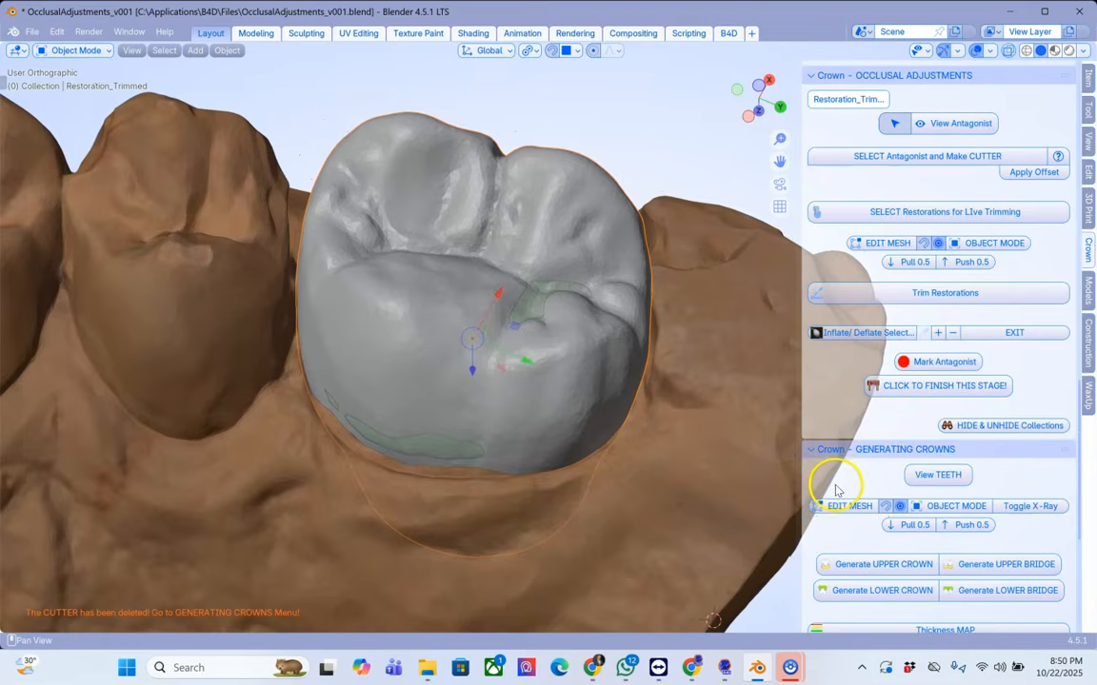
{"action": "middle_click_drag", "start_coordinate": [793, 492], "coordinate": [855, 523], "text": "shift"}
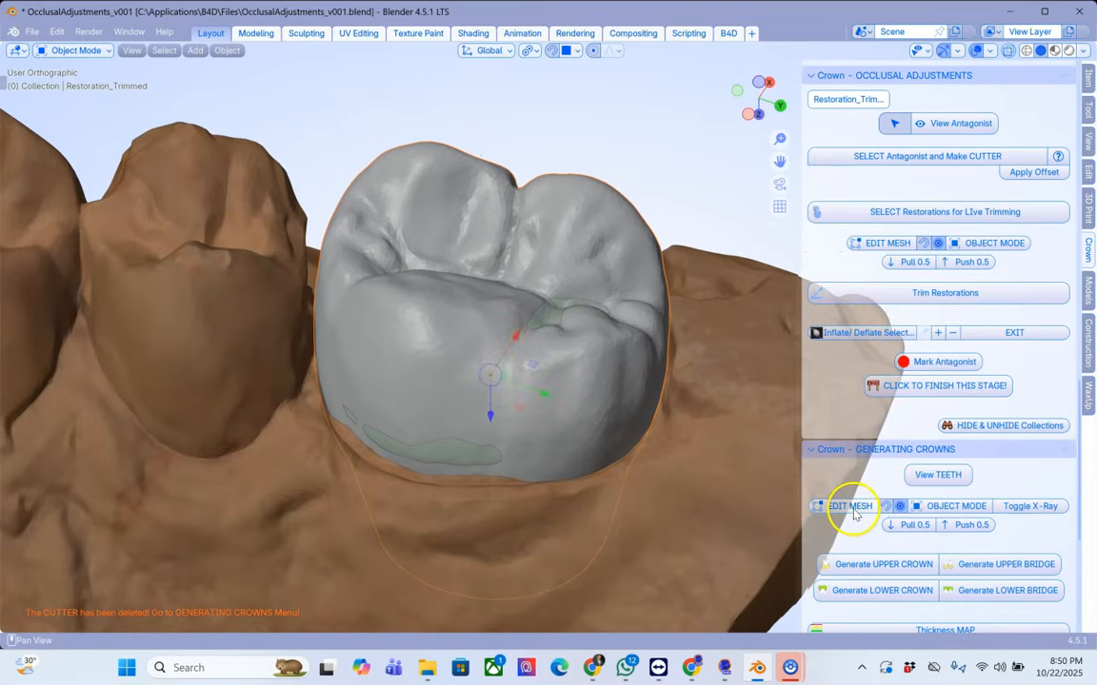
{"action": "left_click", "coordinate": [855, 514]}
Step: Proportionally move the restoration's mesh near its cervical edge, then return to Object Mode
{"action": "scroll", "coordinate": [447, 414], "scroll_direction": "up", "scroll_amount": 4}
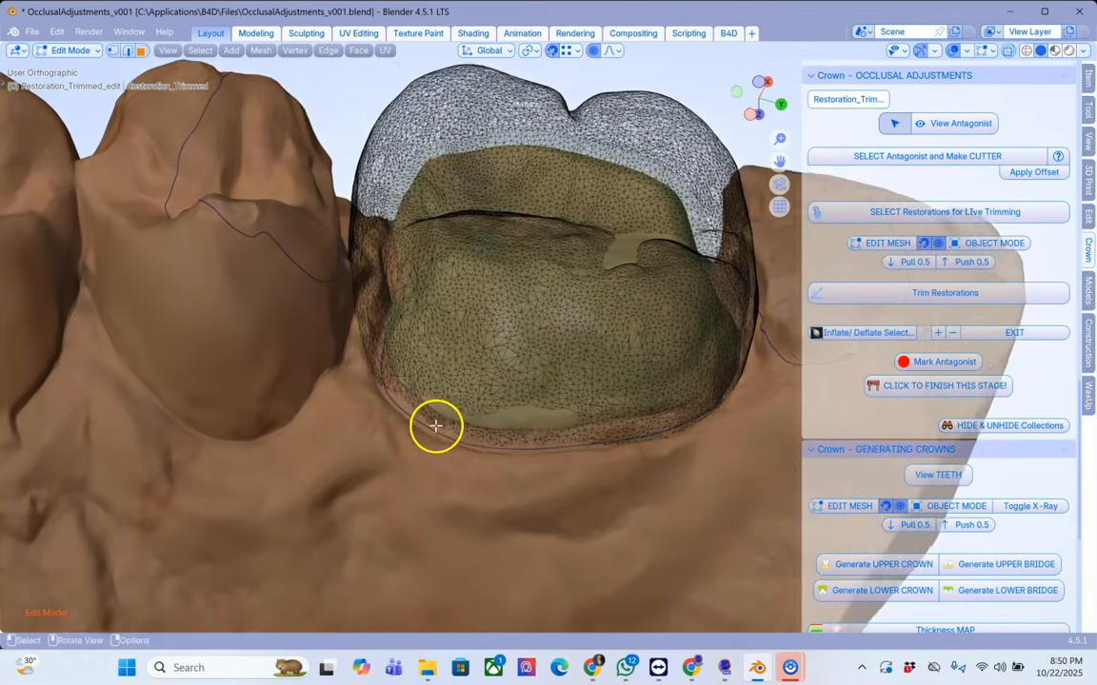
{"action": "scroll", "coordinate": [435, 426], "scroll_direction": "up", "scroll_amount": 2}
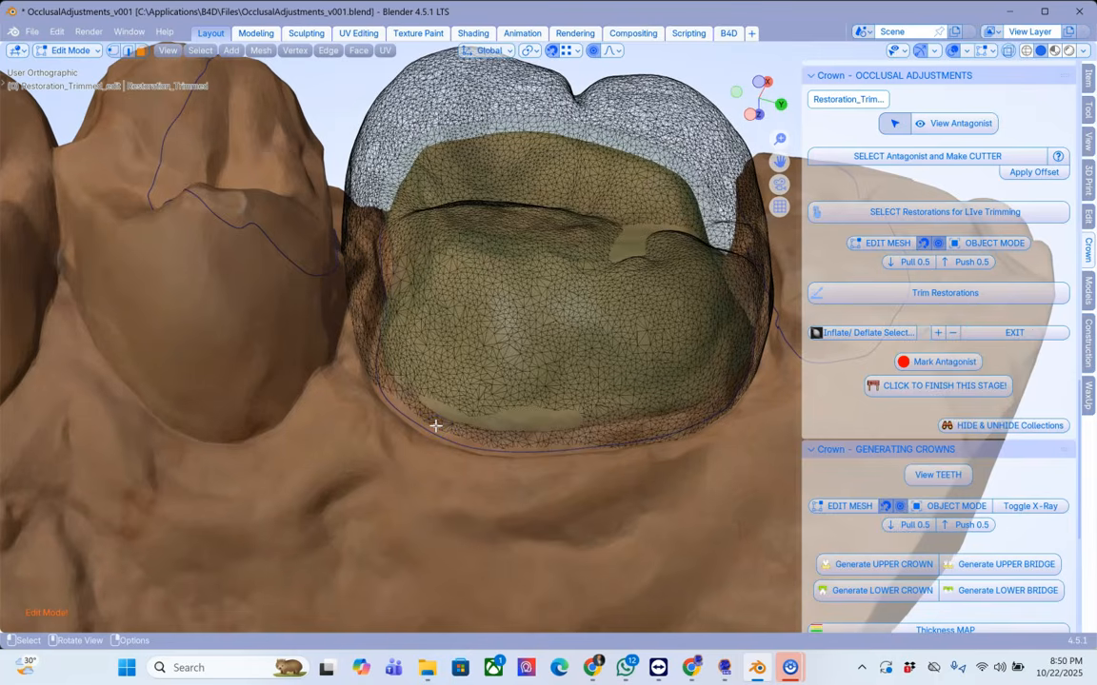
{"action": "key", "text": "g"}
{"action": "scroll", "coordinate": [430, 435], "scroll_direction": "down", "scroll_amount": 5}
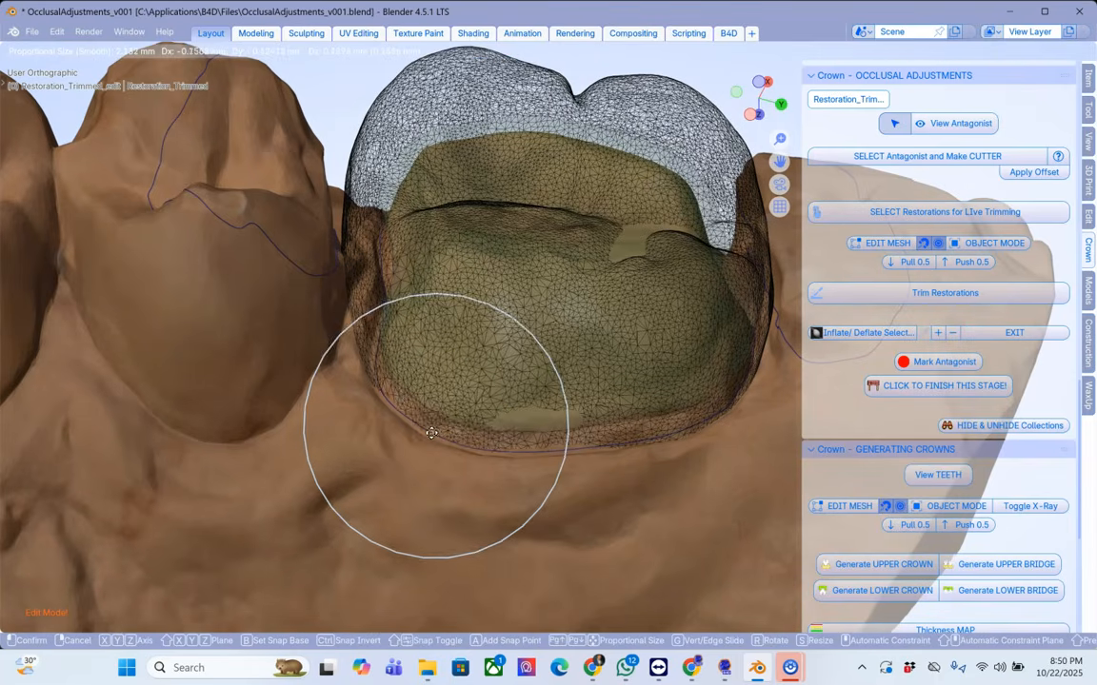
{"action": "left_click", "coordinate": [552, 444]}
{"action": "left_click_drag", "start_coordinate": [576, 447], "coordinate": [576, 457]}
{"action": "middle_click_drag", "start_coordinate": [655, 428], "coordinate": [285, 358]}
{"action": "scroll", "coordinate": [441, 392], "scroll_direction": "down", "scroll_amount": 1}
{"action": "middle_click_drag", "start_coordinate": [440, 392], "coordinate": [803, 366]}
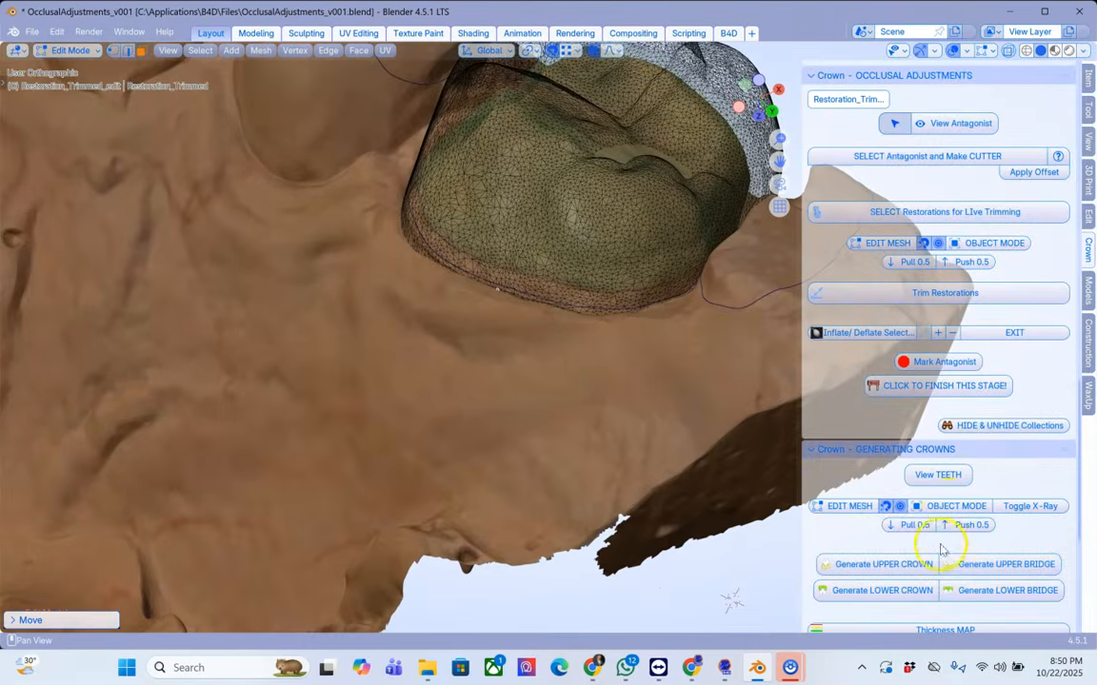
{"action": "left_click", "coordinate": [959, 508]}
Step: Generate the upper crown from the trimmed restoration
{"action": "middle_click_drag", "start_coordinate": [710, 372], "coordinate": [671, 411]}
{"action": "scroll", "coordinate": [991, 440], "scroll_direction": "down", "scroll_amount": 5}
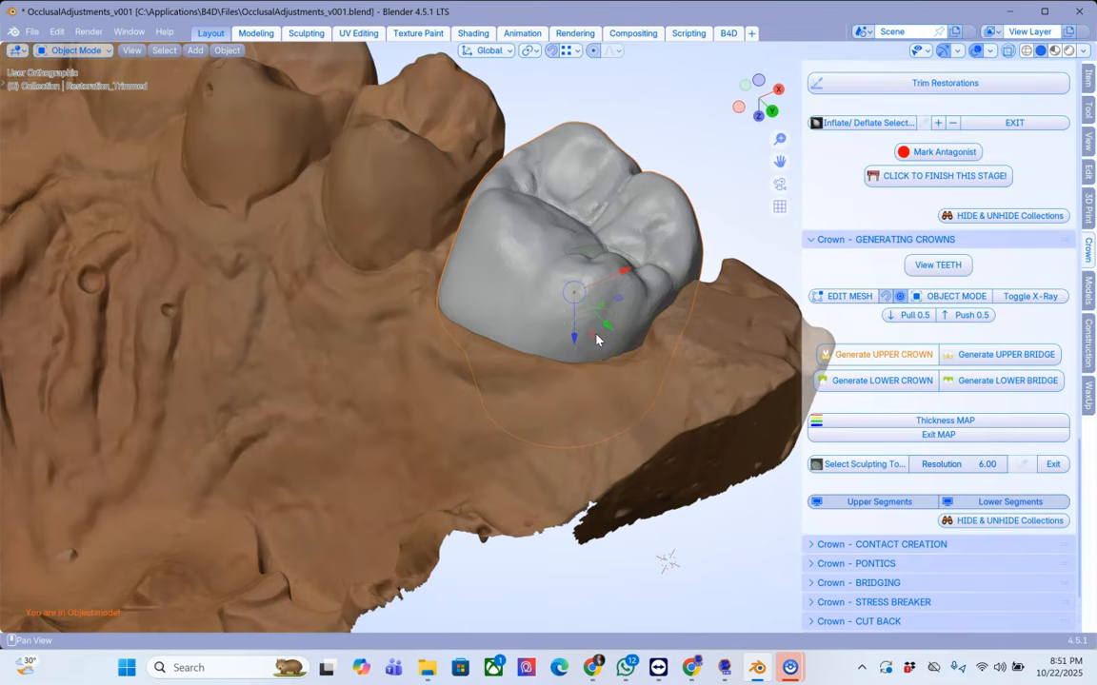
{"action": "middle_click_drag", "start_coordinate": [596, 341], "coordinate": [881, 509]}
{"action": "left_click", "coordinate": [880, 509]}
Step: Show the upper segments and open the Contact Creation section
{"action": "middle_click_drag", "start_coordinate": [723, 457], "coordinate": [690, 436]}
{"action": "scroll", "coordinate": [535, 407], "scroll_direction": "up", "scroll_amount": 4}
{"action": "scroll", "coordinate": [614, 377], "scroll_direction": "up", "scroll_amount": 1}
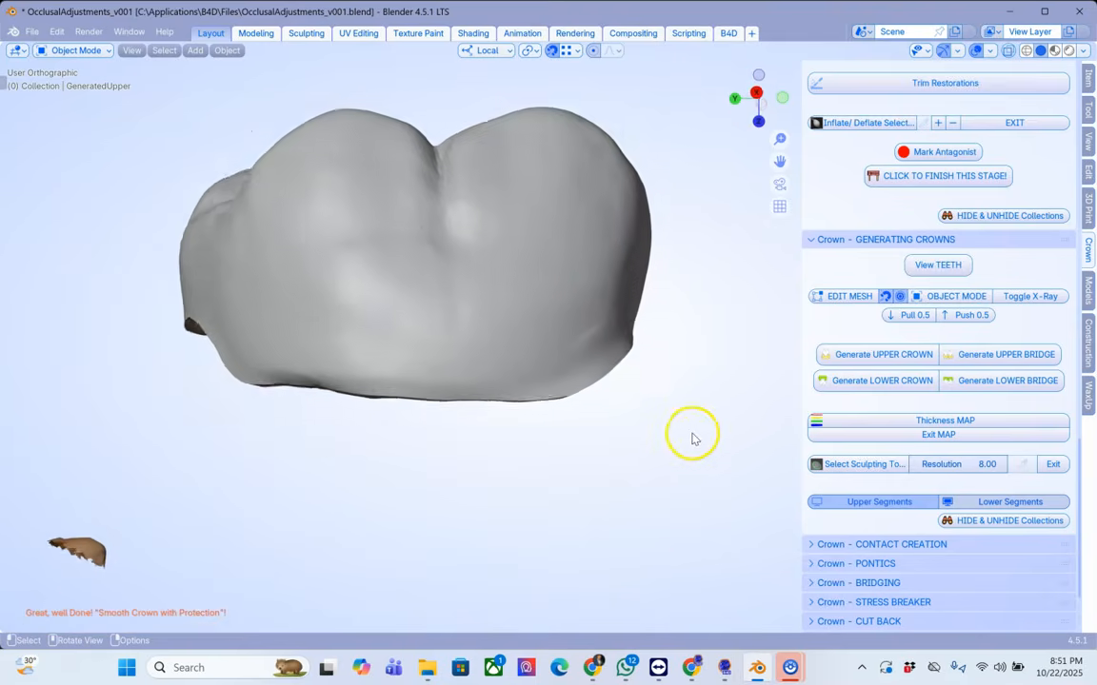
{"action": "left_click", "coordinate": [877, 502]}
{"action": "middle_click_drag", "start_coordinate": [655, 380], "coordinate": [577, 296]}
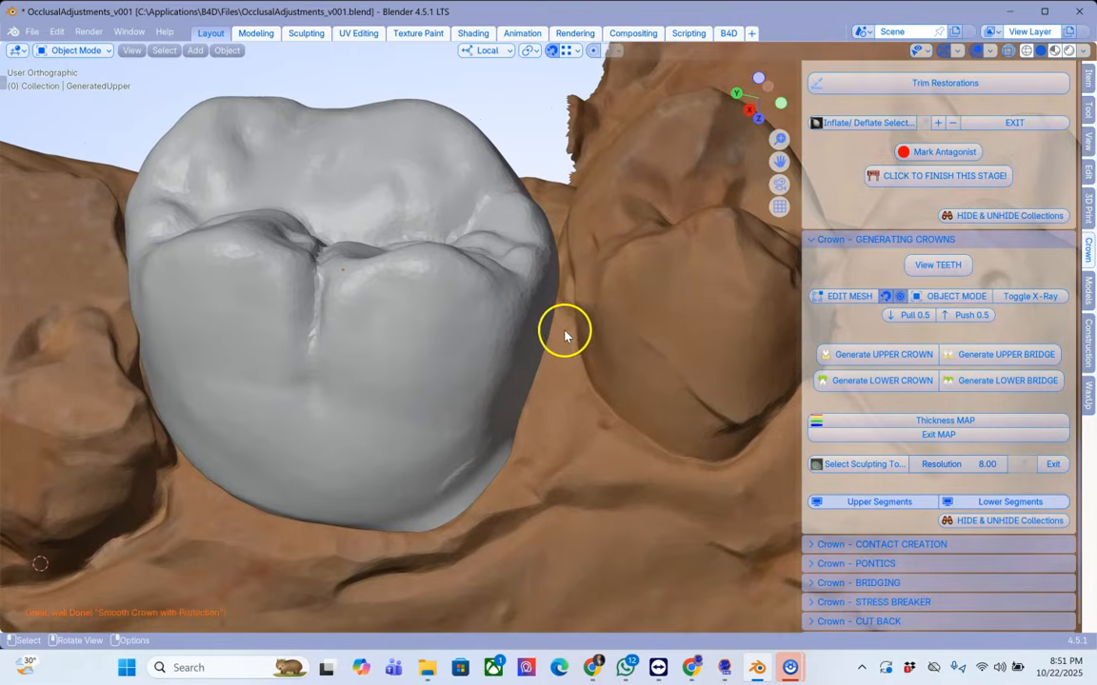
{"action": "scroll", "coordinate": [571, 342], "scroll_direction": "down", "scroll_amount": 2}
{"action": "left_click", "coordinate": [876, 545]}
Step: View the pink contacts and select both neighbouring contact areas to make the contact cutter
{"action": "scroll", "coordinate": [868, 459], "scroll_direction": "down", "scroll_amount": 3}
{"action": "scroll", "coordinate": [914, 457], "scroll_direction": "down", "scroll_amount": 3}
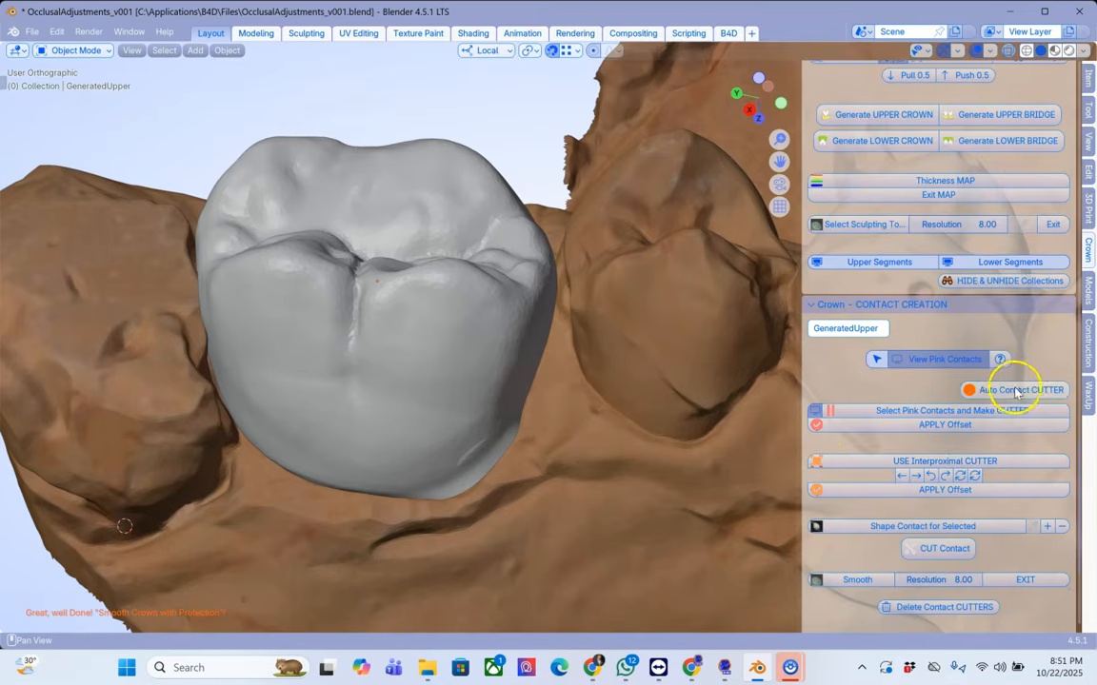
{"action": "left_click", "coordinate": [931, 363]}
{"action": "left_click", "coordinate": [615, 207]}
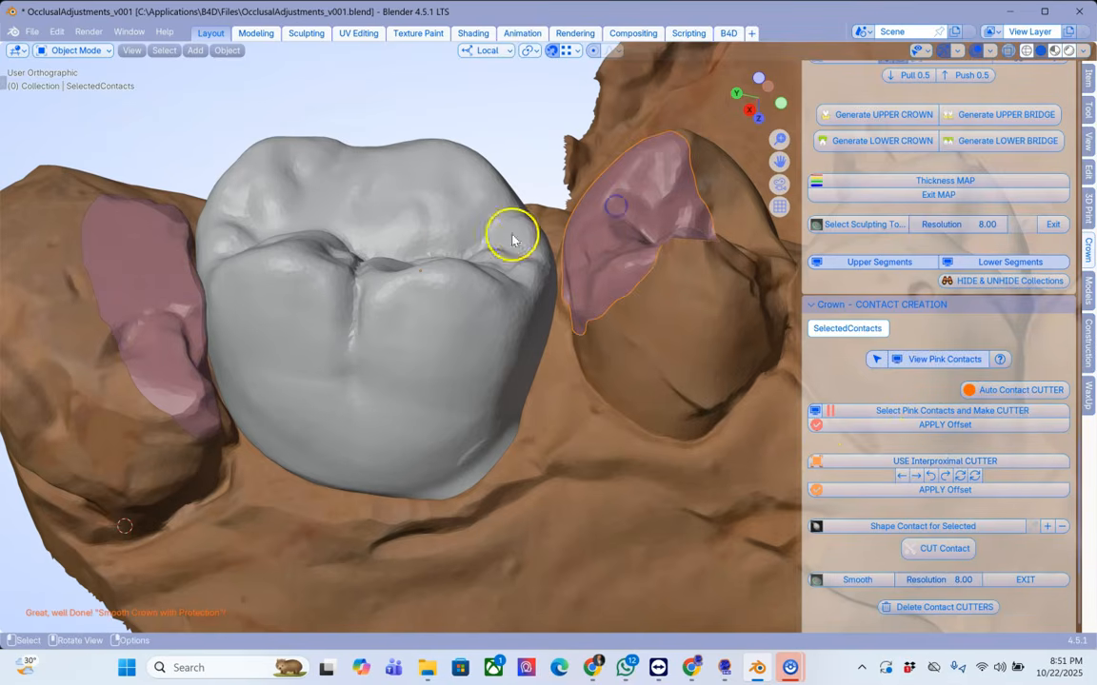
{"action": "left_click", "coordinate": [168, 259]}
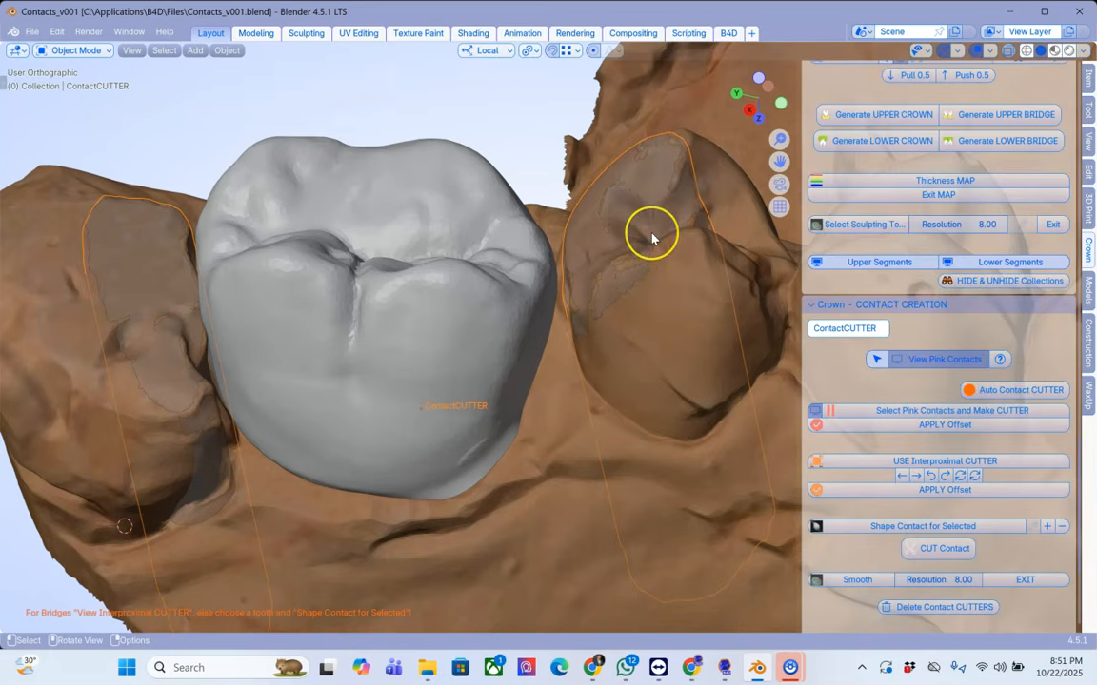
Step: Select the generated crown and start Shape Contact for Selected
{"action": "middle_click_drag", "start_coordinate": [651, 238], "coordinate": [468, 283]}
{"action": "left_click", "coordinate": [468, 284]}
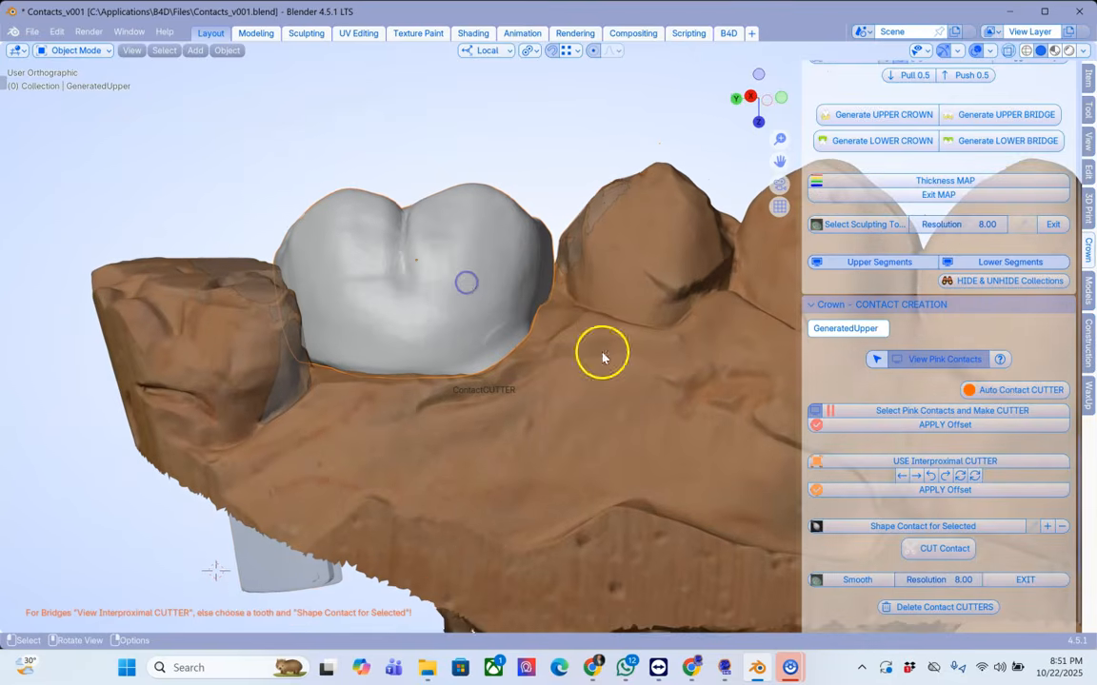
{"action": "scroll", "coordinate": [840, 491], "scroll_direction": "down", "scroll_amount": 2}
{"action": "left_click", "coordinate": [909, 466]}
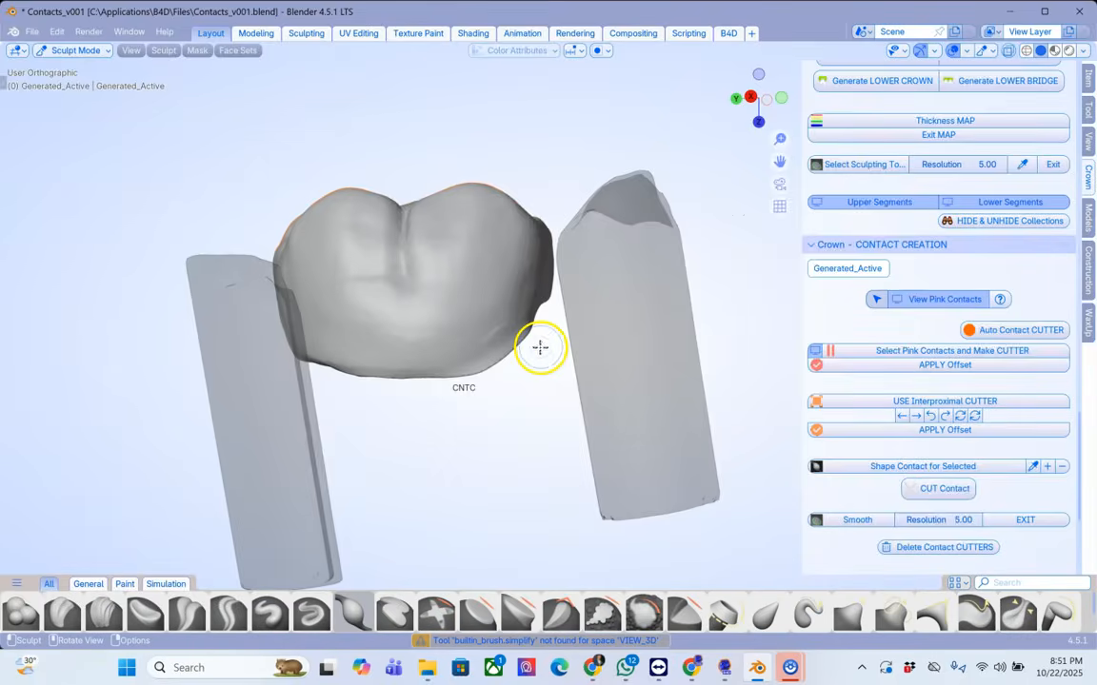
Step: Switch from Sculpt Mode back to Object Mode
{"action": "mouse_move", "coordinate": [539, 345]}
{"action": "middle_mouse_down"}
{"action": "mouse_move", "coordinate": [441, 288]}
{"action": "mouse_move", "coordinate": [356, 345]}
{"action": "mouse_move", "coordinate": [416, 340]}
{"action": "mouse_move", "coordinate": [392, 262]}
{"action": "mouse_move", "coordinate": [419, 295]}
{"action": "mouse_move", "coordinate": [453, 184]}
{"action": "mouse_move", "coordinate": [466, 179]}
{"action": "mouse_move", "coordinate": [458, 279]}
{"action": "mouse_move", "coordinate": [423, 348]}
{"action": "mouse_move", "coordinate": [453, 254]}
{"action": "mouse_move", "coordinate": [407, 305]}
{"action": "mouse_move", "coordinate": [423, 312]}
{"action": "mouse_move", "coordinate": [469, 292]}
{"action": "mouse_move", "coordinate": [463, 240]}
{"action": "mouse_move", "coordinate": [450, 257]}
{"action": "middle_mouse_up"}
{"action": "scroll", "coordinate": [397, 267], "scroll_direction": "up", "scroll_amount": 3}
{"action": "scroll", "coordinate": [465, 254], "scroll_direction": "up", "scroll_amount": 3}
{"action": "scroll", "coordinate": [450, 258], "scroll_direction": "down", "scroll_amount": 1}
{"action": "middle_click_drag", "start_coordinate": [421, 144], "coordinate": [422, 246], "text": "shift"}
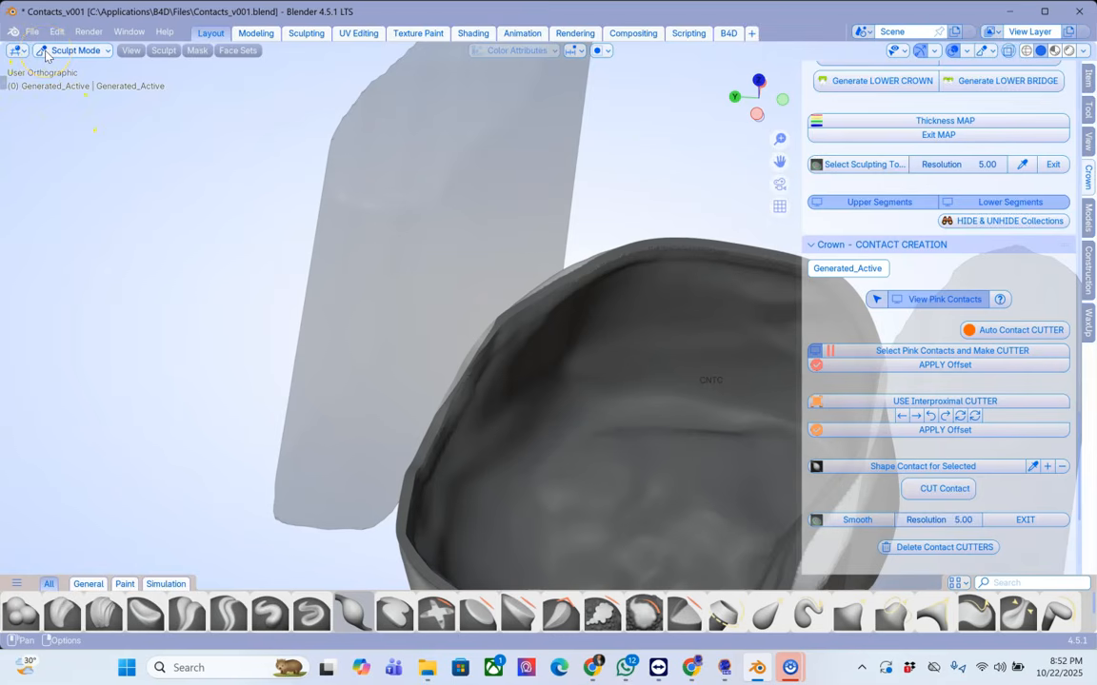
{"action": "left_click", "coordinate": [44, 50]}
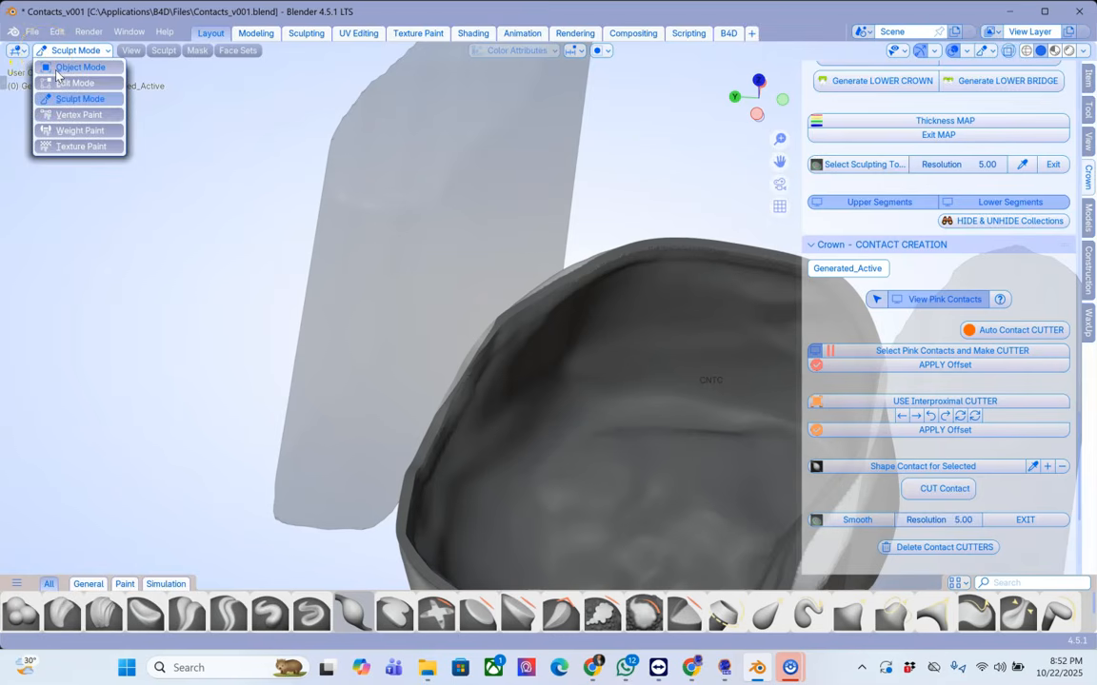
{"action": "left_click", "coordinate": [57, 69]}
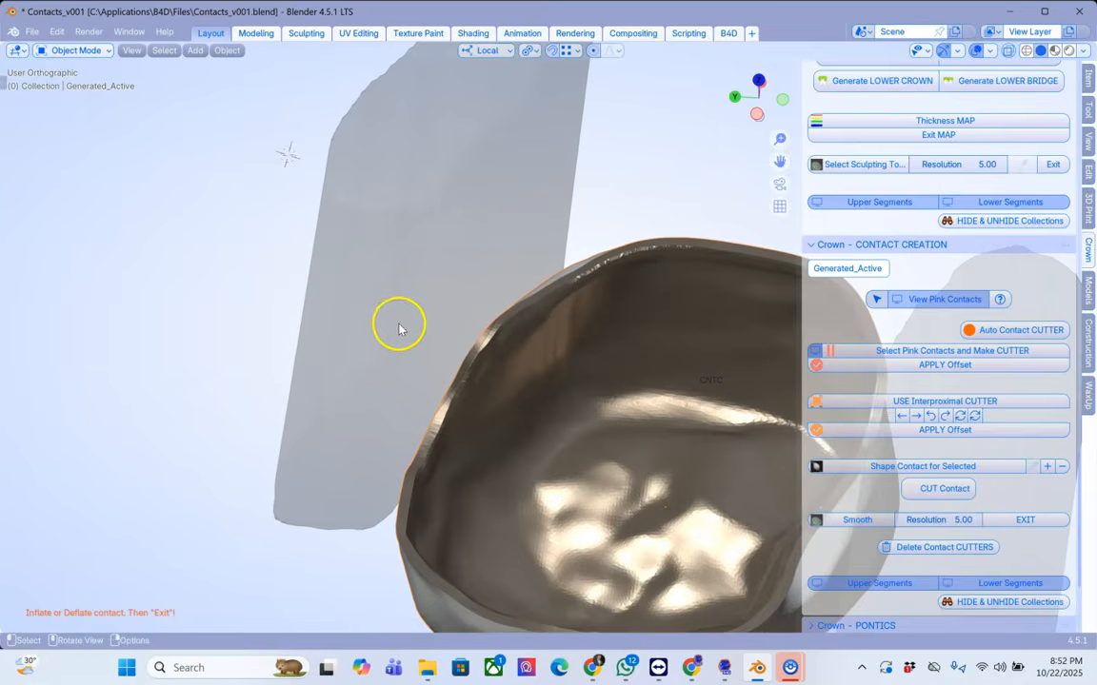
Step: Select the contact cutter and reshape its mesh by moving vertices with proportional editing, then return to Object Mode
{"action": "left_click", "coordinate": [431, 295]}
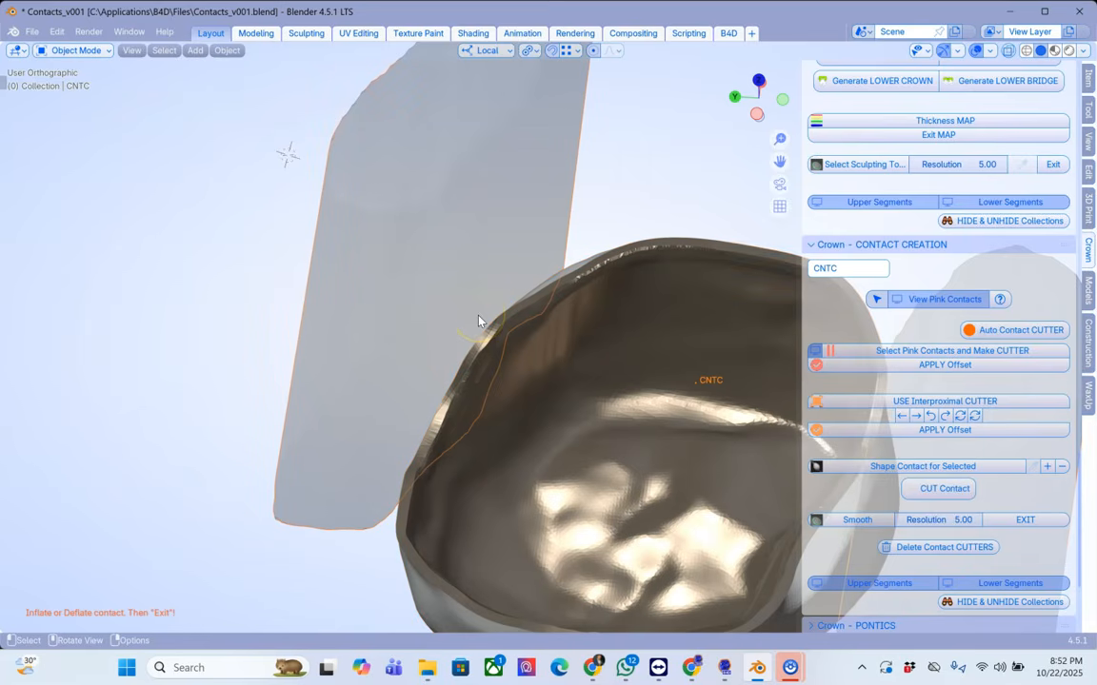
{"action": "key", "text": "Tab"}
{"action": "scroll", "coordinate": [465, 345], "scroll_direction": "up", "scroll_amount": 2}
{"action": "middle_click_drag", "start_coordinate": [411, 365], "coordinate": [433, 358]}
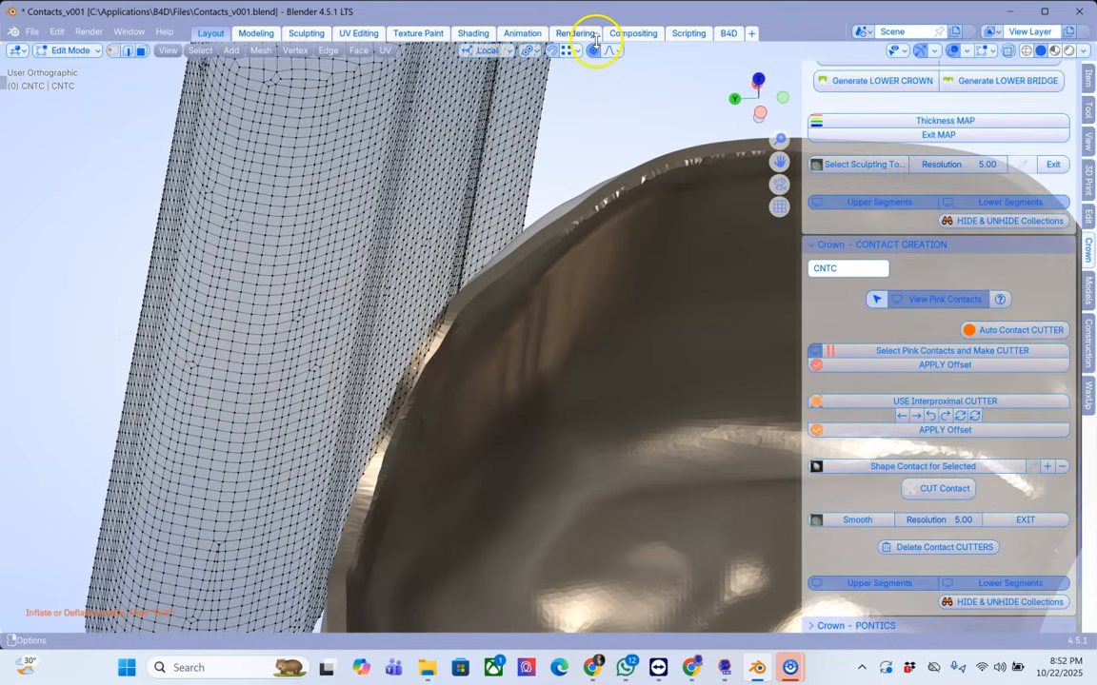
{"action": "key", "text": "g"}
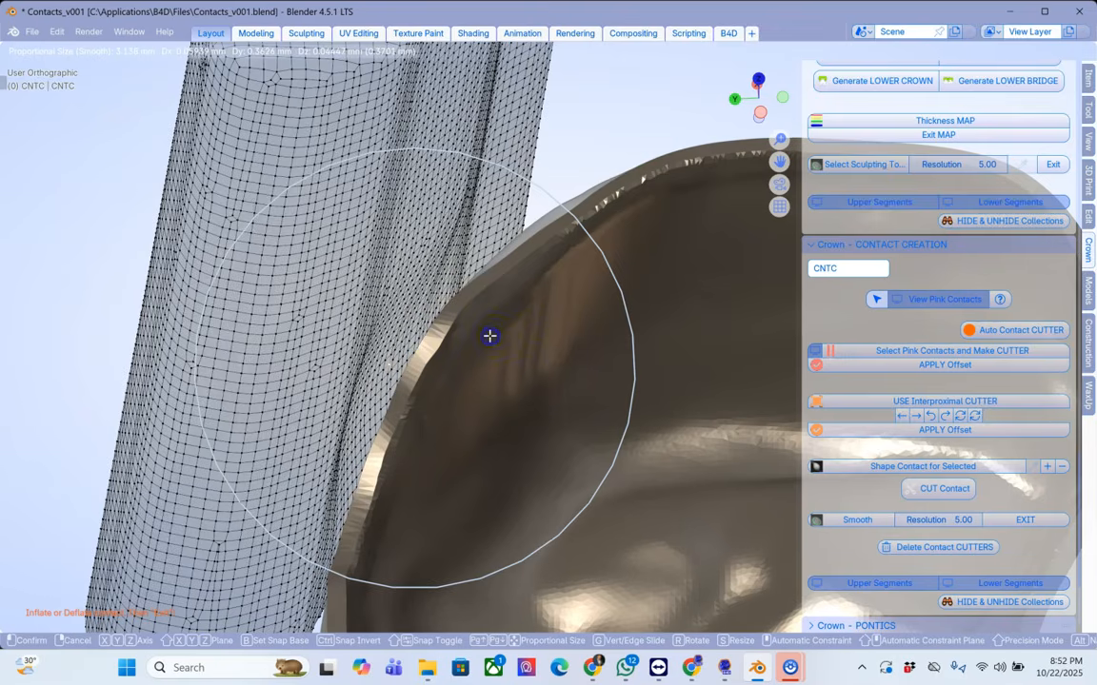
{"action": "left_click", "coordinate": [490, 336]}
{"action": "scroll", "coordinate": [491, 336], "scroll_direction": "down", "scroll_amount": 3}
{"action": "middle_click_drag", "start_coordinate": [490, 336], "coordinate": [426, 244]}
{"action": "scroll", "coordinate": [508, 360], "scroll_direction": "up", "scroll_amount": 2}
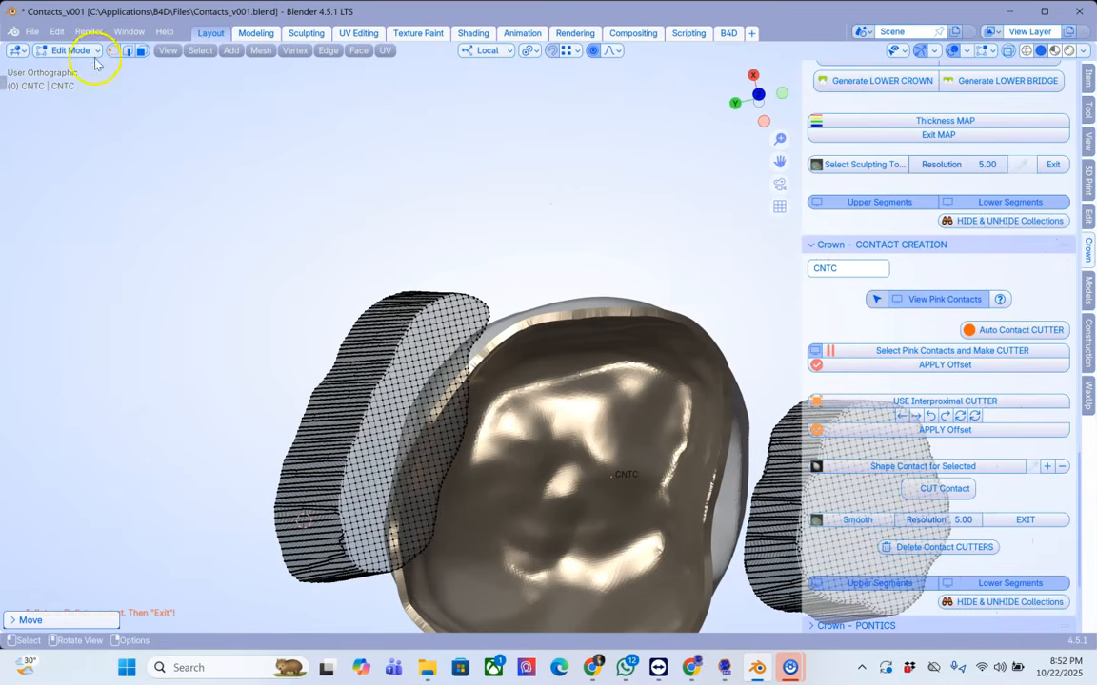
{"action": "left_click", "coordinate": [74, 54]}
{"action": "left_click", "coordinate": [70, 64]}
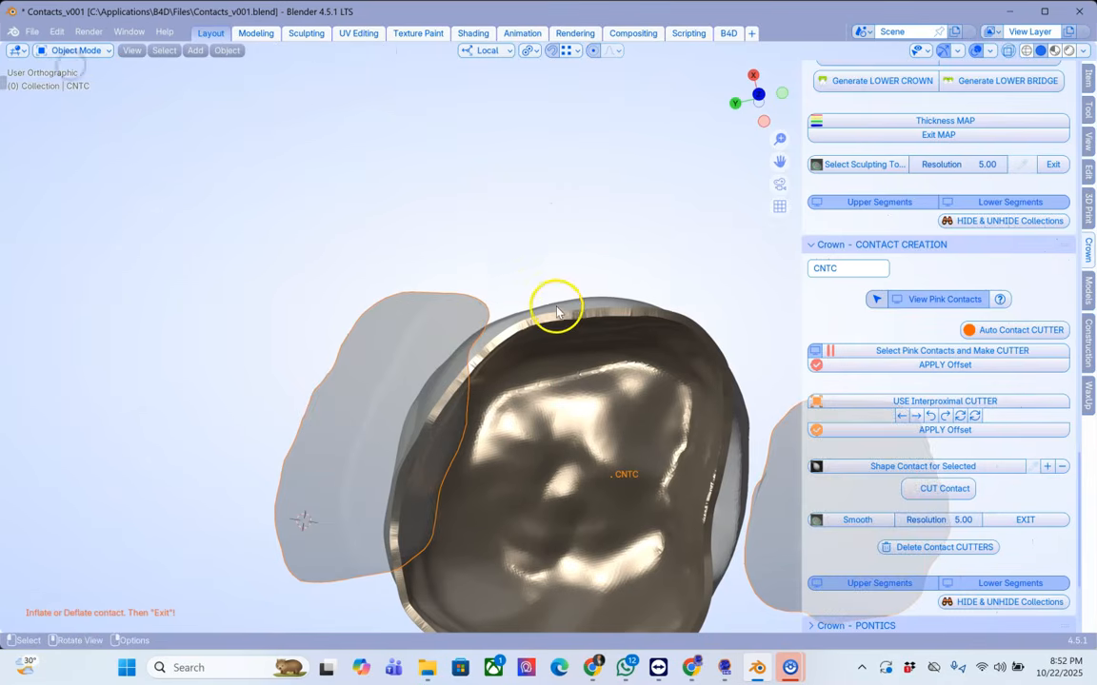
{"action": "left_click", "coordinate": [75, 50]}
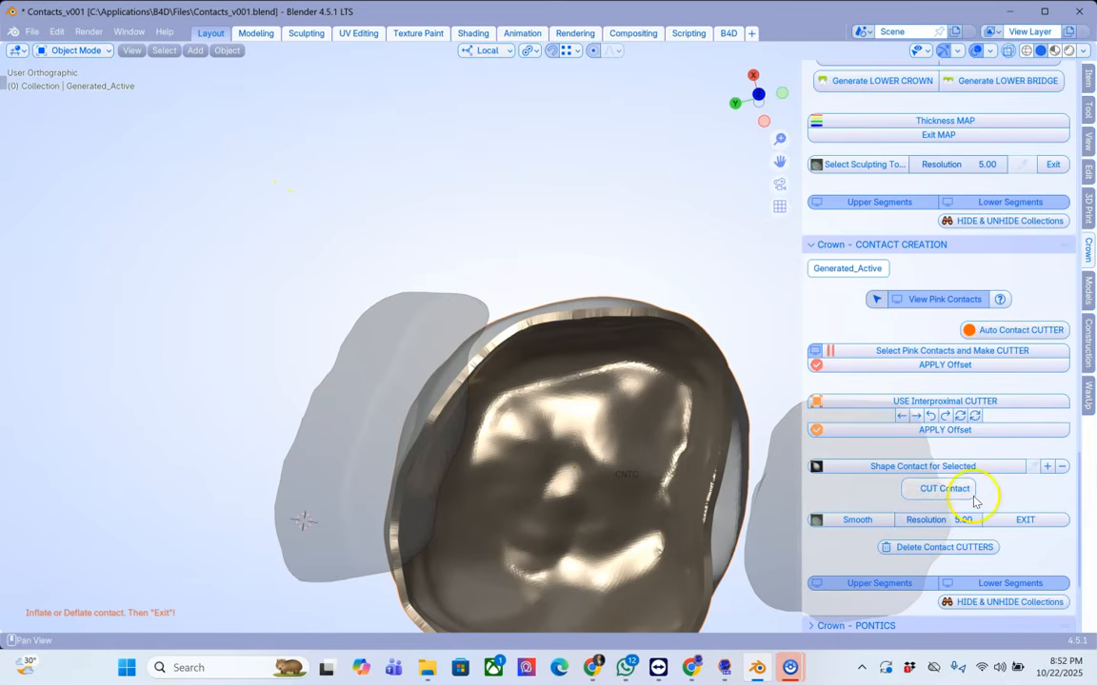
Step: Run Shape Contact for Selected on the crown, sculpt the contact area to inflate it, and cut the contact
{"action": "scroll", "coordinate": [980, 493], "scroll_direction": "down", "scroll_amount": 3}
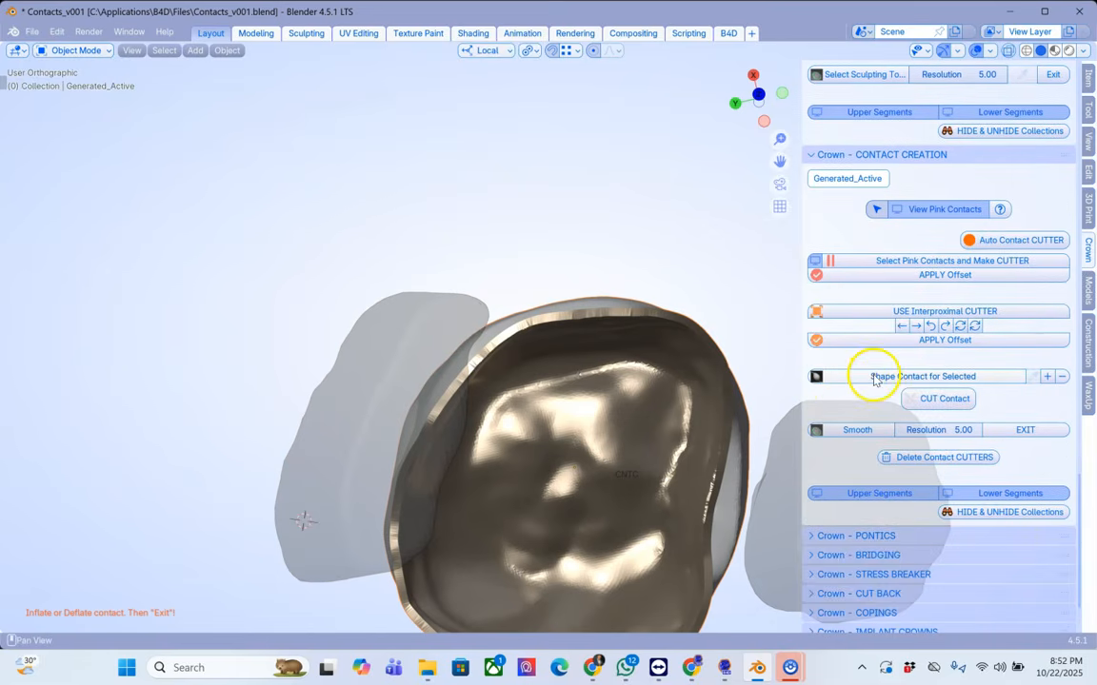
{"action": "left_click", "coordinate": [929, 378]}
{"action": "mouse_move", "coordinate": [748, 407]}
{"action": "middle_mouse_down"}
{"action": "mouse_move", "coordinate": [600, 369]}
{"action": "mouse_move", "coordinate": [527, 369]}
{"action": "mouse_move", "coordinate": [511, 428]}
{"action": "mouse_move", "coordinate": [448, 330]}
{"action": "mouse_move", "coordinate": [482, 365]}
{"action": "mouse_move", "coordinate": [358, 369]}
{"action": "middle_mouse_up"}
{"action": "right_click", "coordinate": [358, 369]}
{"action": "mouse_move", "coordinate": [357, 369]}
{"action": "left_mouse_down"}
{"action": "mouse_move", "coordinate": [381, 368]}
{"action": "mouse_move", "coordinate": [373, 367]}
{"action": "left_mouse_up"}
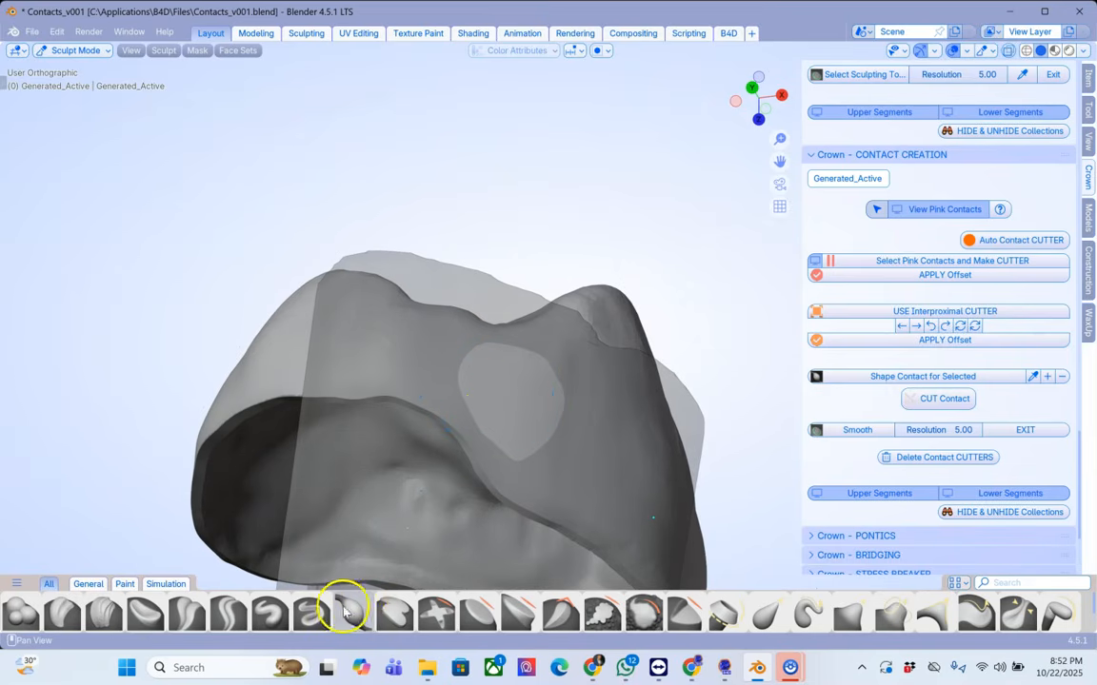
{"action": "mouse_move", "coordinate": [407, 342]}
{"action": "left_mouse_down"}
{"action": "mouse_move", "coordinate": [432, 349]}
{"action": "mouse_move", "coordinate": [482, 394]}
{"action": "left_mouse_up"}
{"action": "mouse_move", "coordinate": [483, 395]}
{"action": "middle_mouse_down"}
{"action": "mouse_move", "coordinate": [654, 436]}
{"action": "mouse_move", "coordinate": [558, 331]}
{"action": "mouse_move", "coordinate": [421, 318]}
{"action": "mouse_move", "coordinate": [408, 353]}
{"action": "mouse_move", "coordinate": [385, 341]}
{"action": "middle_mouse_up"}
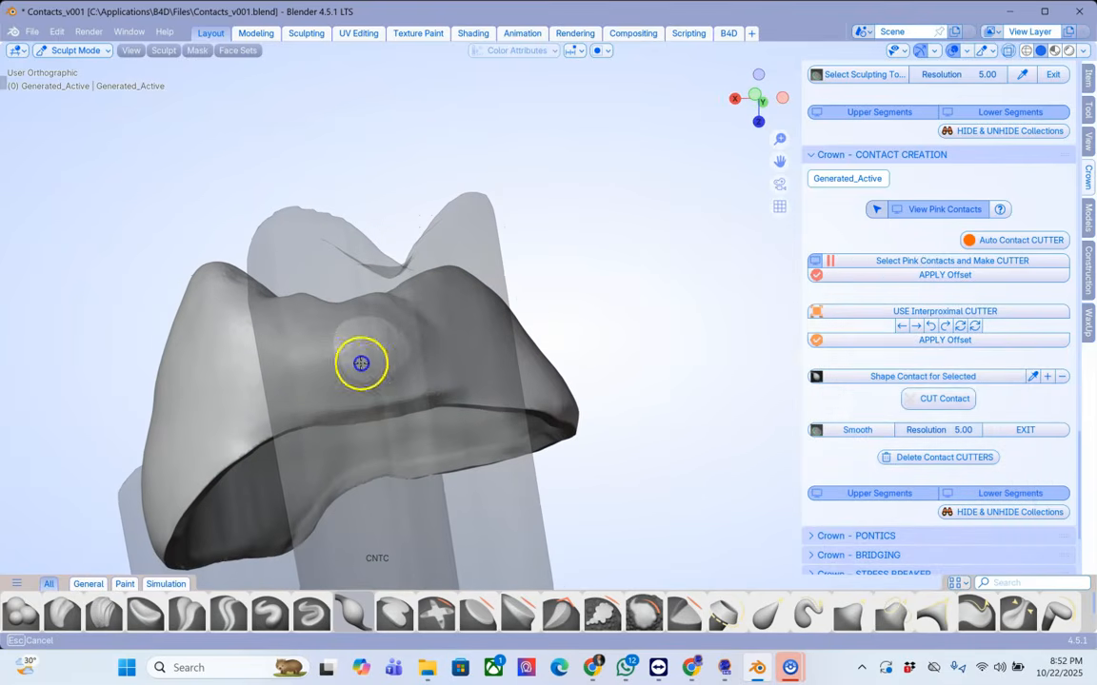
{"action": "middle_click_drag", "start_coordinate": [393, 372], "coordinate": [491, 409]}
{"action": "middle_click_drag", "start_coordinate": [452, 460], "coordinate": [252, 375]}
{"action": "mouse_move", "coordinate": [251, 375]}
{"action": "left_mouse_down"}
{"action": "mouse_move", "coordinate": [191, 417]}
{"action": "mouse_move", "coordinate": [240, 366]}
{"action": "left_mouse_up"}
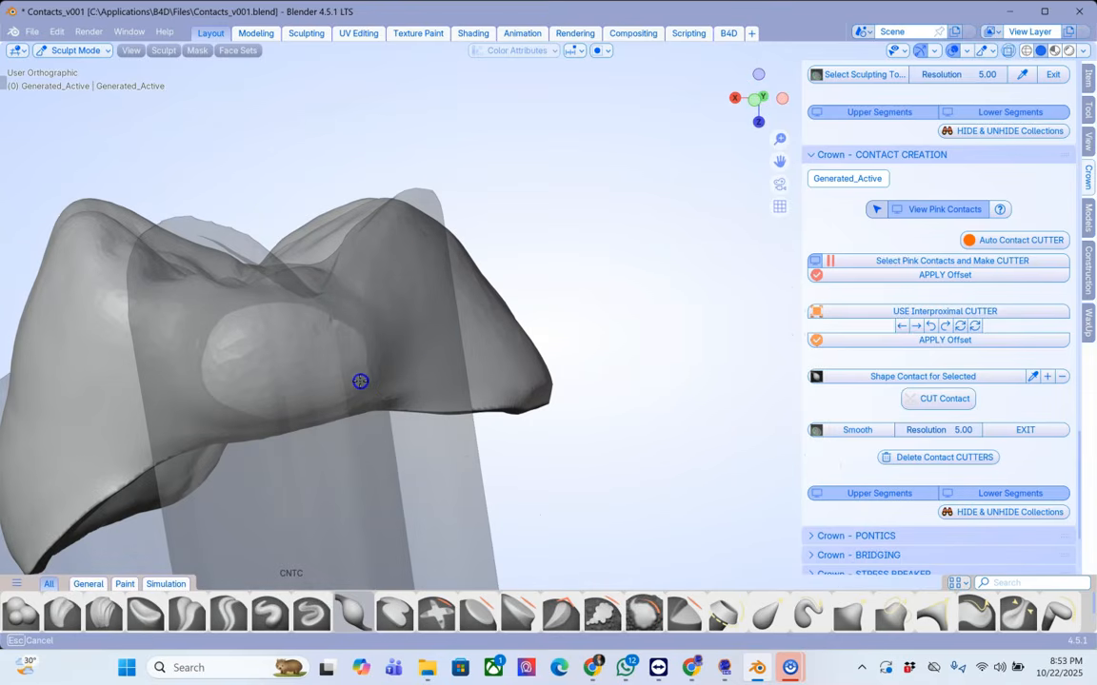
{"action": "mouse_move", "coordinate": [391, 328]}
{"action": "middle_mouse_down"}
{"action": "mouse_move", "coordinate": [370, 333]}
{"action": "mouse_move", "coordinate": [453, 316]}
{"action": "mouse_move", "coordinate": [703, 326]}
{"action": "mouse_move", "coordinate": [638, 346]}
{"action": "mouse_move", "coordinate": [441, 360]}
{"action": "mouse_move", "coordinate": [422, 344]}
{"action": "middle_mouse_up"}
{"action": "mouse_move", "coordinate": [422, 345]}
{"action": "left_mouse_down"}
{"action": "mouse_move", "coordinate": [447, 347]}
{"action": "mouse_move", "coordinate": [453, 383]}
{"action": "left_mouse_up"}
{"action": "mouse_move", "coordinate": [453, 385]}
{"action": "middle_mouse_down"}
{"action": "mouse_move", "coordinate": [636, 301]}
{"action": "mouse_move", "coordinate": [466, 368]}
{"action": "mouse_move", "coordinate": [578, 313]}
{"action": "mouse_move", "coordinate": [626, 335]}
{"action": "mouse_move", "coordinate": [608, 386]}
{"action": "mouse_move", "coordinate": [603, 366]}
{"action": "mouse_move", "coordinate": [617, 362]}
{"action": "mouse_move", "coordinate": [911, 454]}
{"action": "middle_mouse_up"}
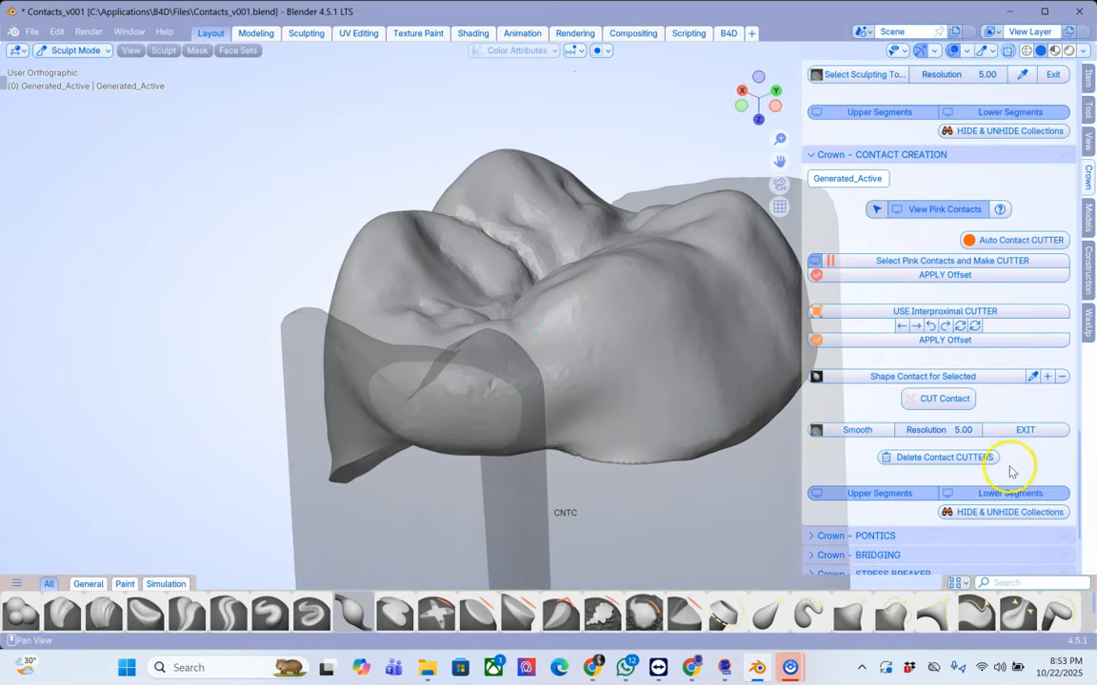
{"action": "left_click", "coordinate": [938, 398]}
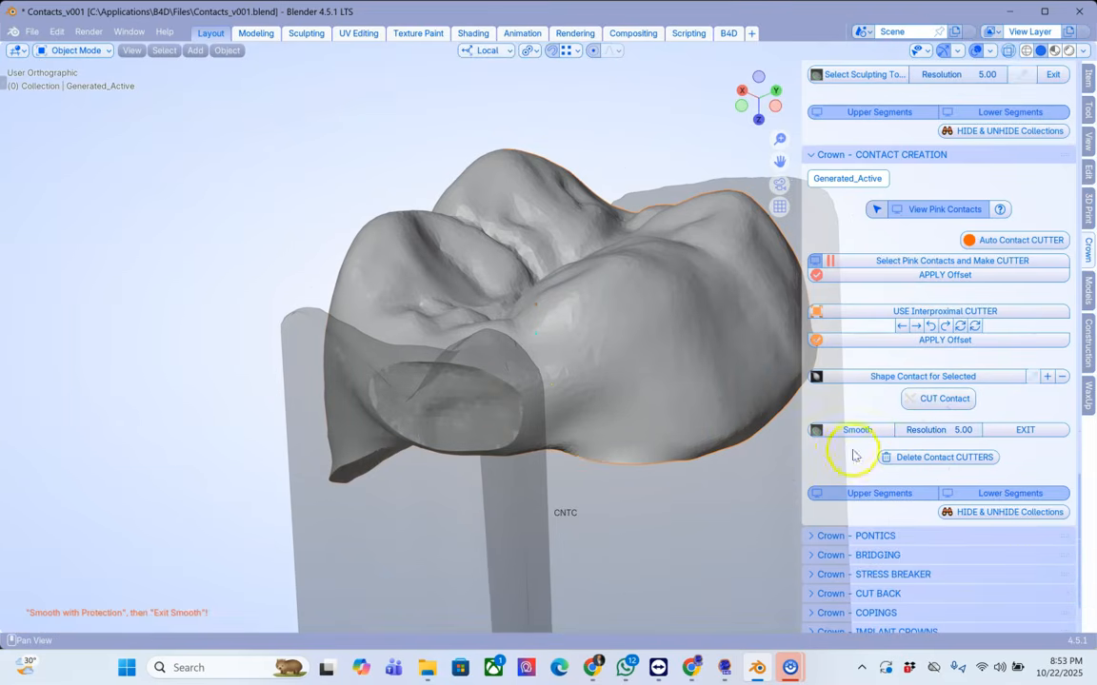
Step: Smooth the cut contact area at resolution 6.00, exit smoothing, and delete the contact cutters
{"action": "left_click", "coordinate": [853, 430]}
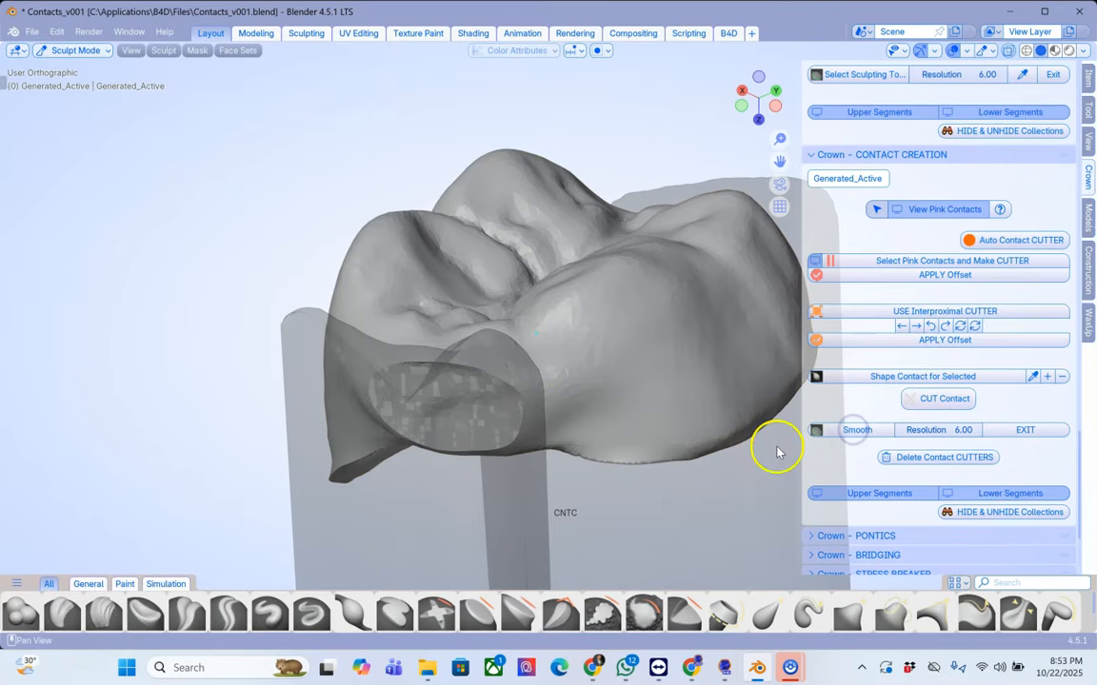
{"action": "mouse_move", "coordinate": [495, 369]}
{"action": "middle_mouse_down"}
{"action": "mouse_move", "coordinate": [582, 367]}
{"action": "mouse_move", "coordinate": [479, 384]}
{"action": "middle_mouse_up"}
{"action": "mouse_move", "coordinate": [539, 351]}
{"action": "left_mouse_down"}
{"action": "mouse_move", "coordinate": [441, 372]}
{"action": "mouse_move", "coordinate": [367, 448]}
{"action": "mouse_move", "coordinate": [425, 497]}
{"action": "mouse_move", "coordinate": [610, 410]}
{"action": "mouse_move", "coordinate": [599, 368]}
{"action": "mouse_move", "coordinate": [632, 474]}
{"action": "mouse_move", "coordinate": [644, 462]}
{"action": "left_mouse_up"}
{"action": "mouse_move", "coordinate": [740, 413]}
{"action": "middle_mouse_down"}
{"action": "mouse_move", "coordinate": [634, 382]}
{"action": "mouse_move", "coordinate": [678, 338]}
{"action": "middle_mouse_up"}
{"action": "mouse_move", "coordinate": [544, 328]}
{"action": "left_mouse_down"}
{"action": "mouse_move", "coordinate": [402, 380]}
{"action": "mouse_move", "coordinate": [514, 316]}
{"action": "left_mouse_up"}
{"action": "mouse_move", "coordinate": [688, 386]}
{"action": "middle_mouse_down"}
{"action": "mouse_move", "coordinate": [768, 381]}
{"action": "mouse_move", "coordinate": [722, 301]}
{"action": "middle_mouse_up"}
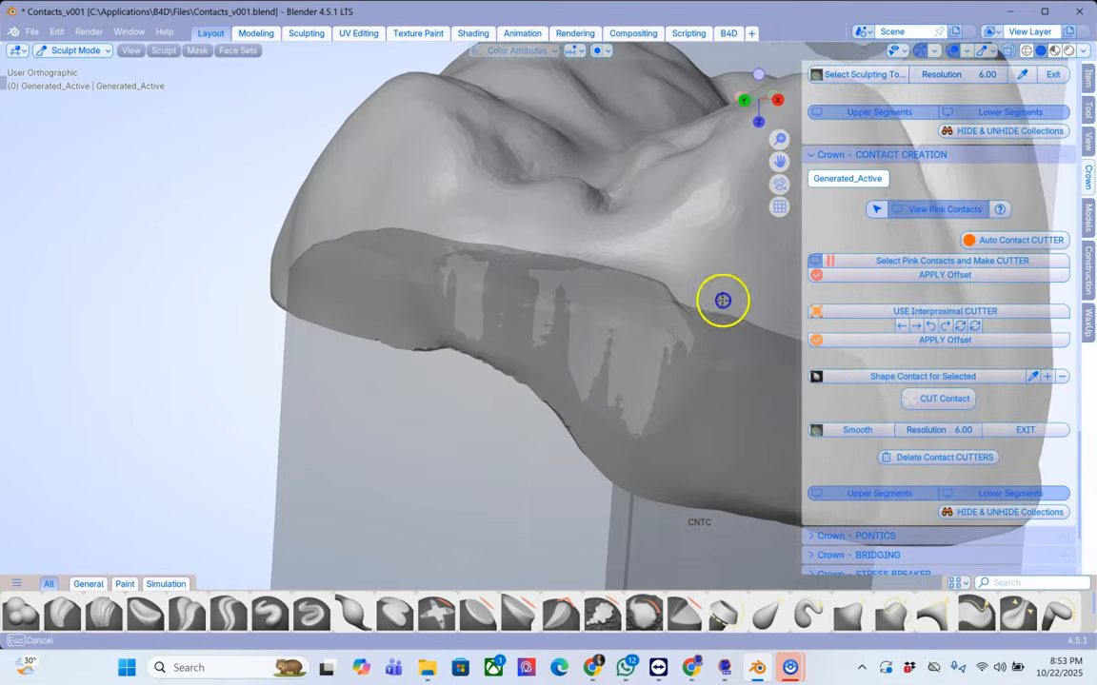
{"action": "left_click", "coordinate": [1056, 433]}
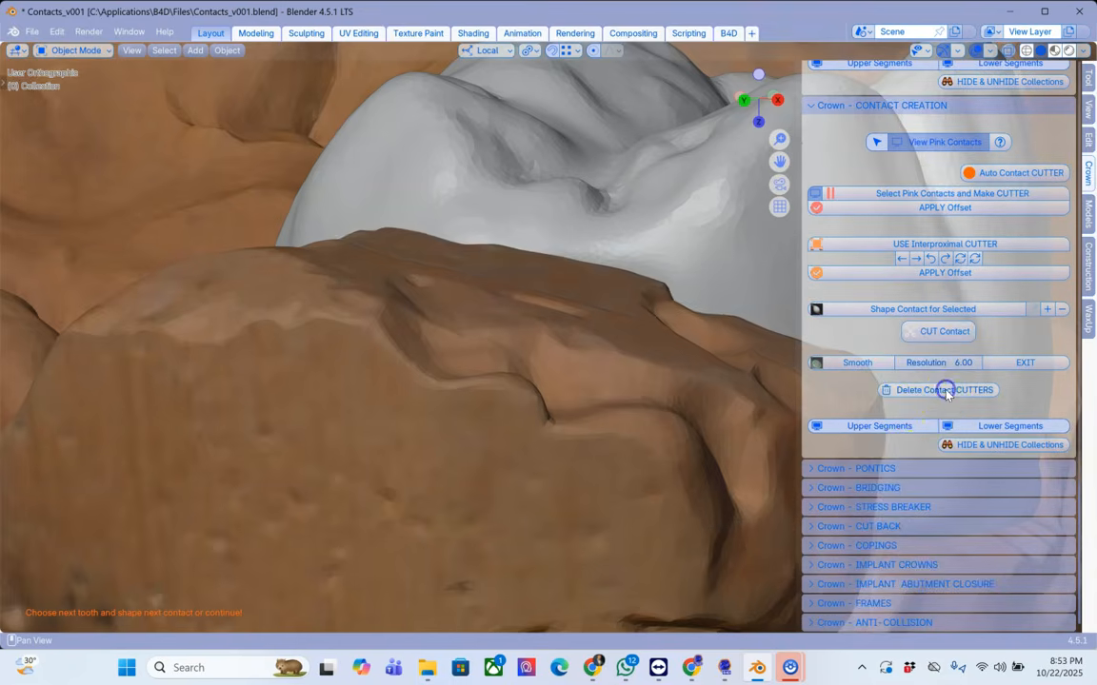
{"action": "left_click", "coordinate": [947, 393]}
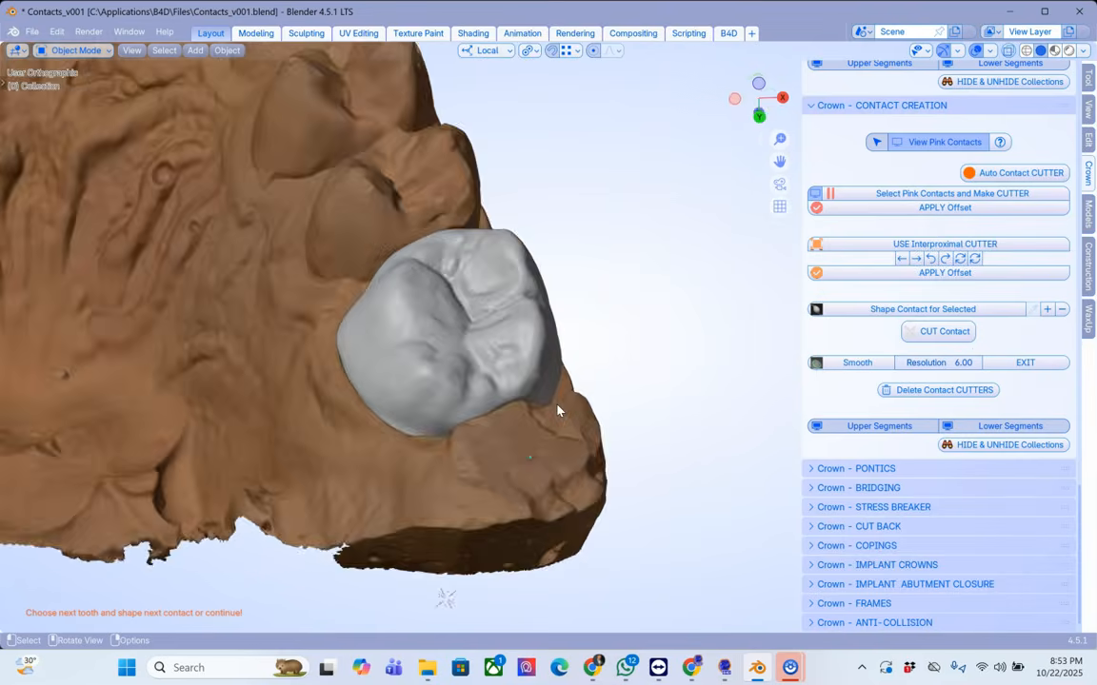